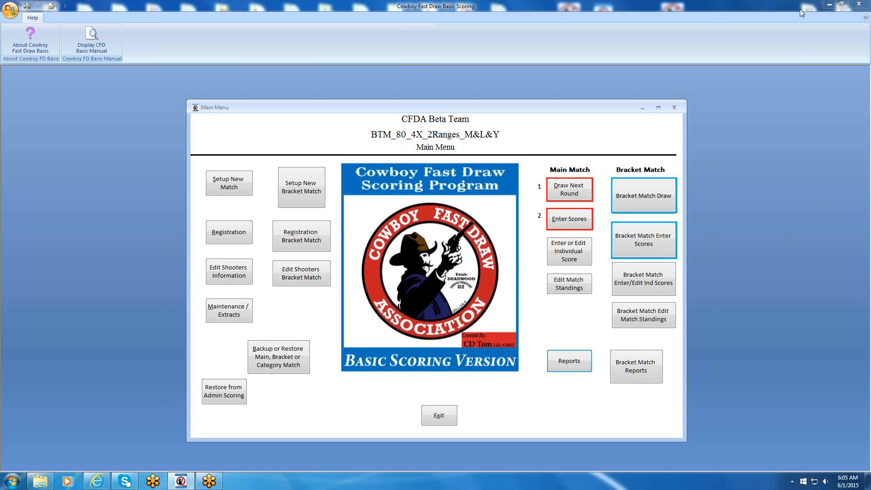
Minimize the scoring program and examine the match and round backup folders inside the cowboyfdbasic folder in Windows Explorer.
{"action": "left_click", "coordinate": [831, 5]}
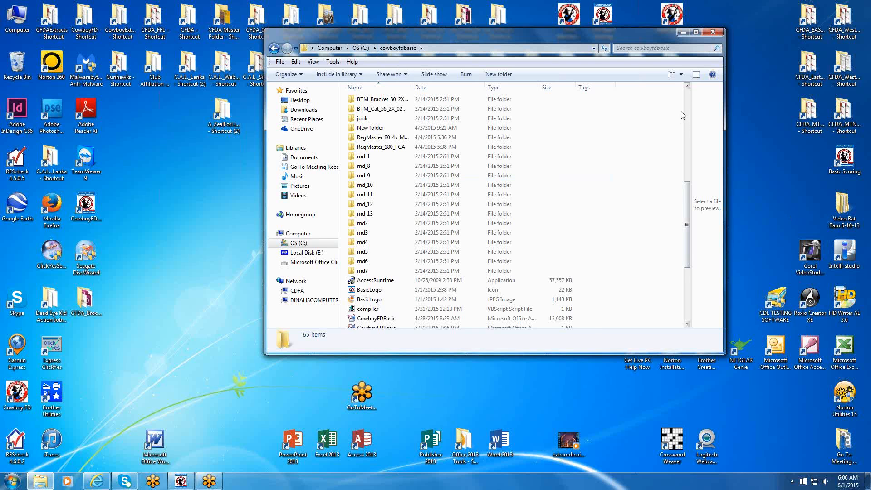
{"action": "scroll", "coordinate": [687, 95], "scroll_direction": "up", "scroll_amount": 3}
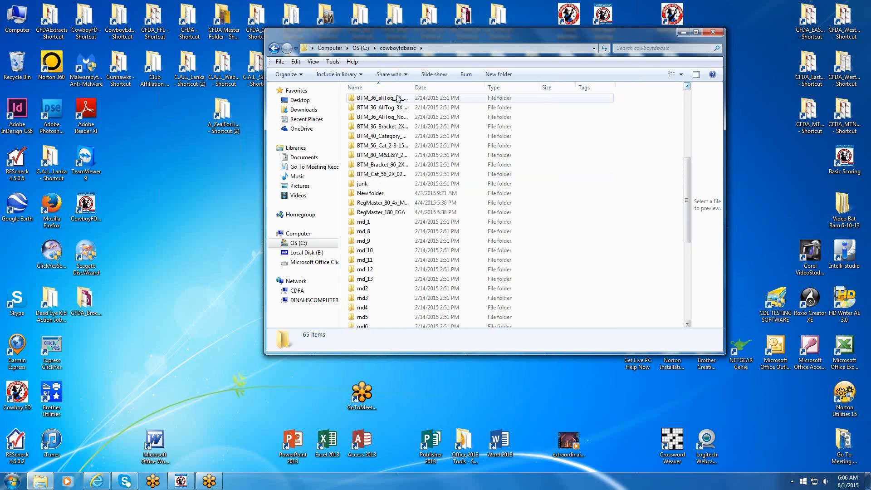
{"action": "left_click", "coordinate": [687, 323]}
{"action": "left_click", "coordinate": [686, 323]}
{"action": "left_click", "coordinate": [687, 323]}
{"action": "left_click", "coordinate": [687, 323]}
{"action": "left_click", "coordinate": [687, 323]}
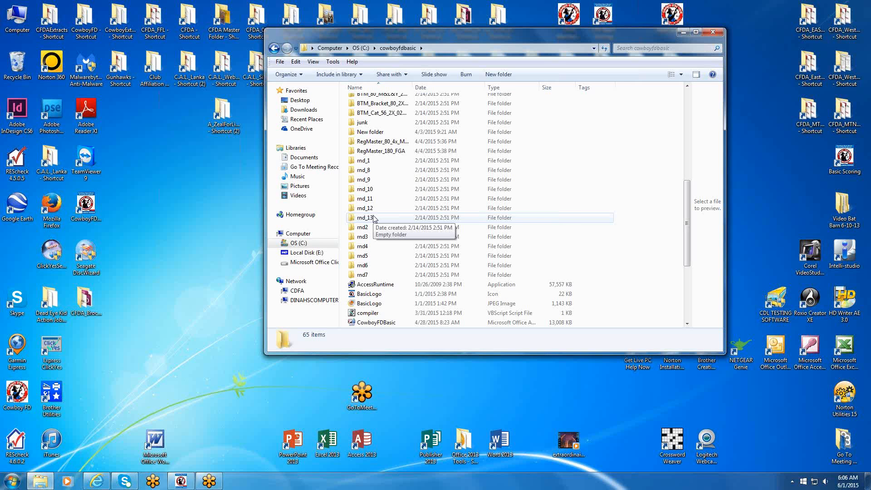
Switch back to Cowboy Fast Draw Basic Scoring and back up the match data to the rnd_1 folder in cowboyfdbasic.
{"action": "left_click", "coordinate": [189, 482]}
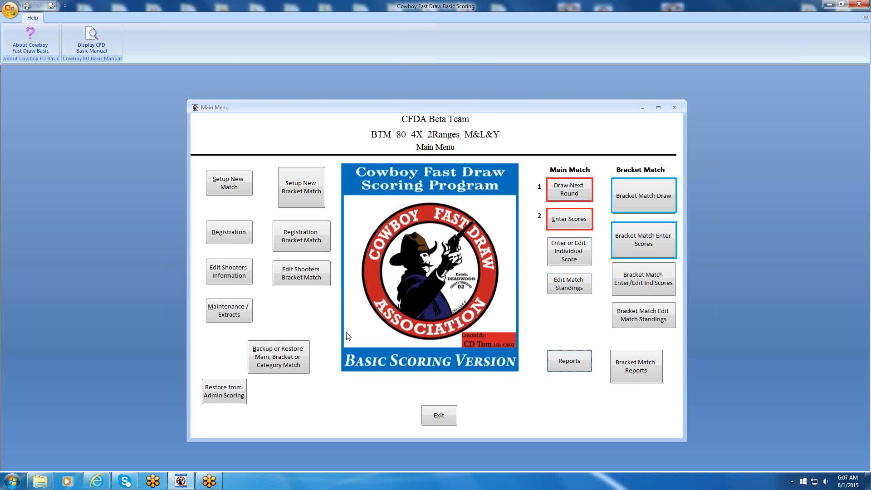
{"action": "left_click", "coordinate": [279, 355]}
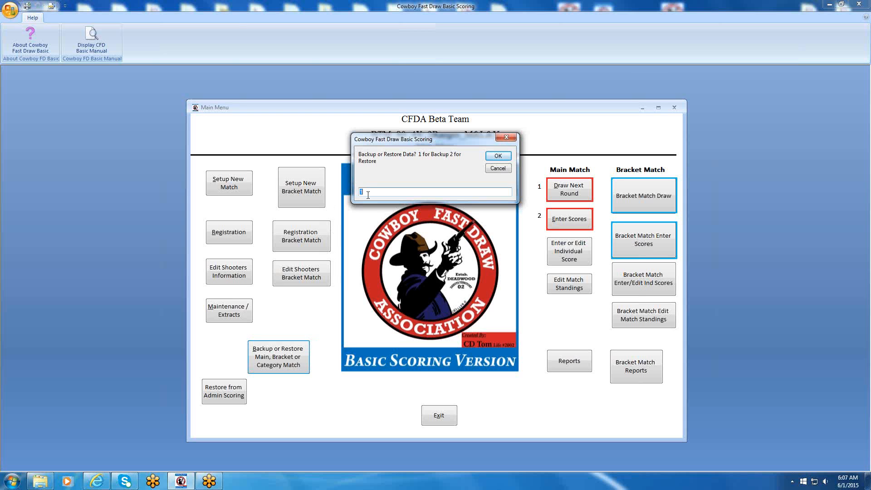
{"action": "left_click", "coordinate": [498, 156]}
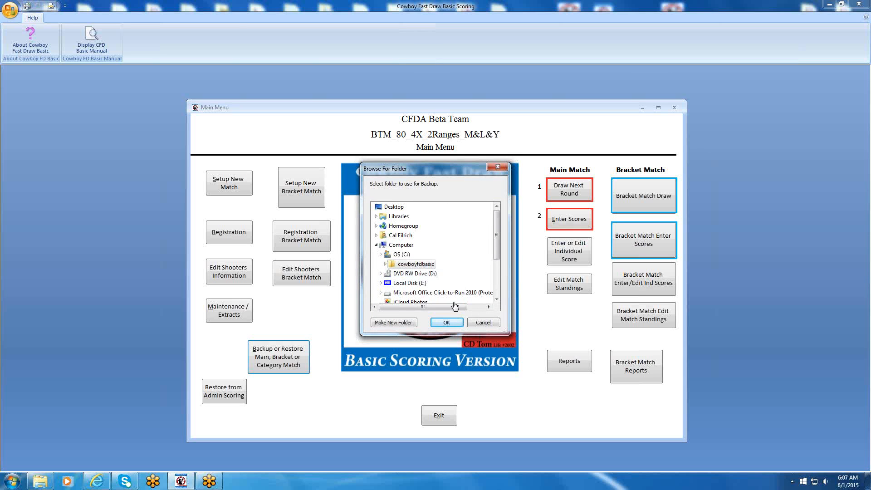
{"action": "left_click", "coordinate": [407, 264]}
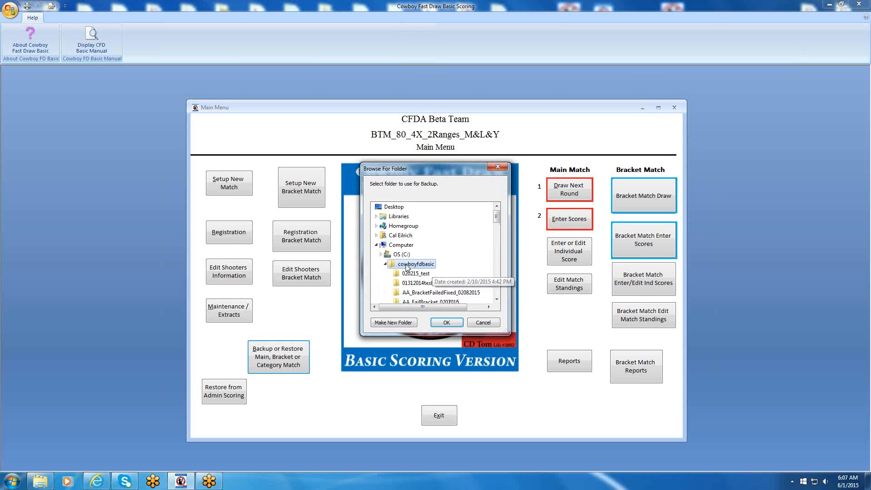
{"action": "scroll", "coordinate": [497, 296], "scroll_direction": "down", "scroll_amount": 10}
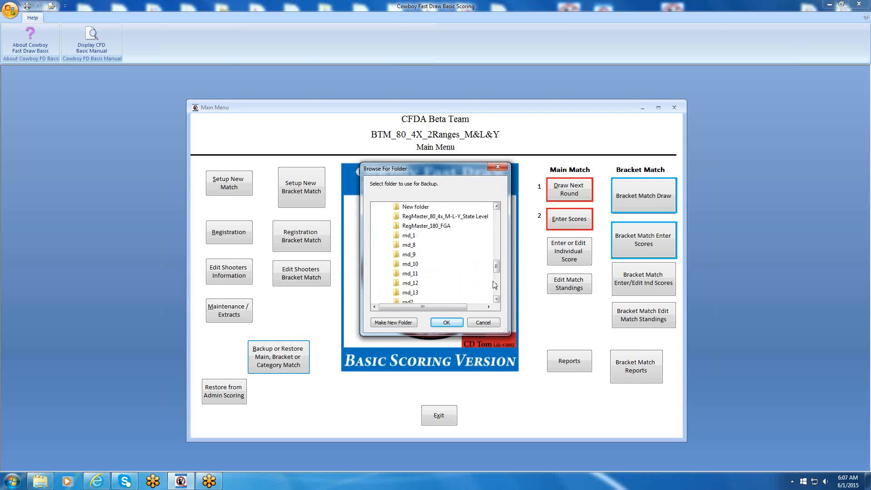
{"action": "left_click", "coordinate": [408, 236]}
{"action": "left_click", "coordinate": [442, 323]}
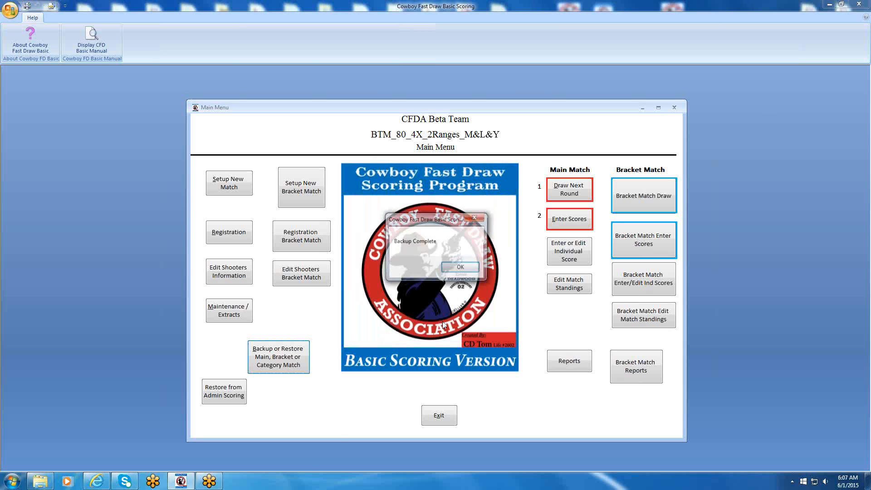
{"action": "left_click", "coordinate": [469, 268]}
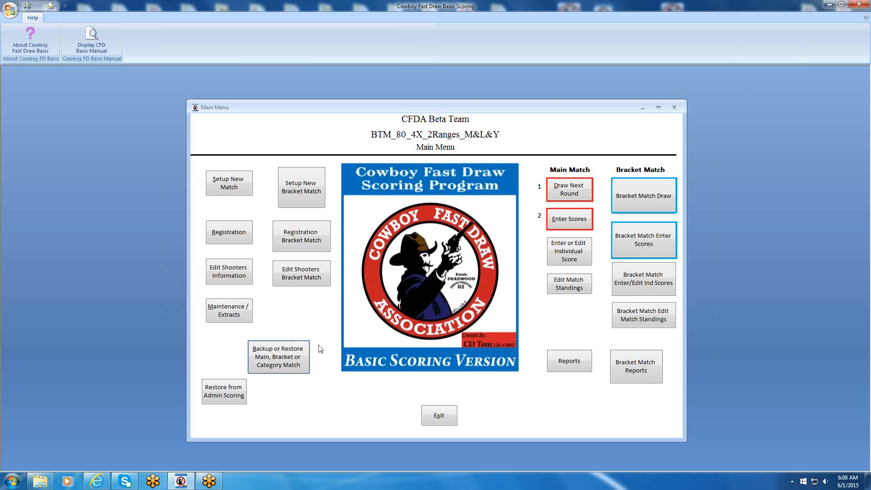
Restore the match data from the rnd_1 folder in cowboyfdbasic, using option 2 for Restore.
{"action": "left_click", "coordinate": [285, 358]}
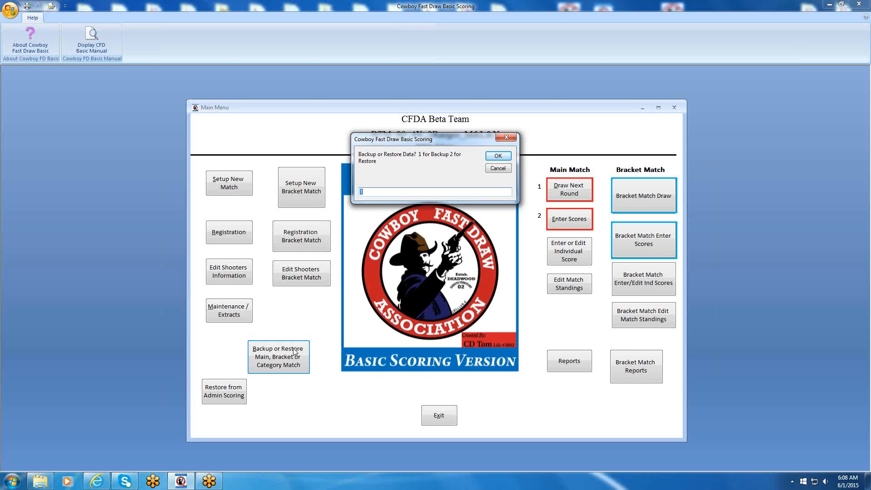
{"action": "type", "text": "2"}
{"action": "left_click", "coordinate": [497, 157]}
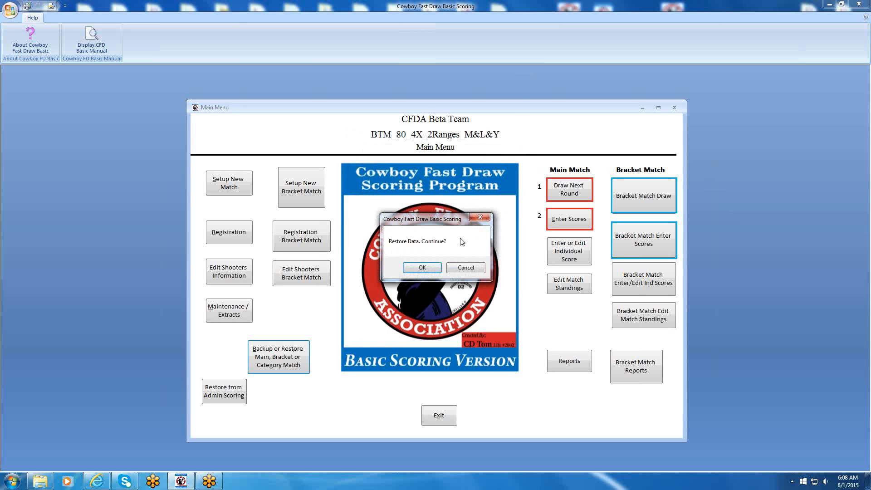
{"action": "double_click", "coordinate": [416, 264]}
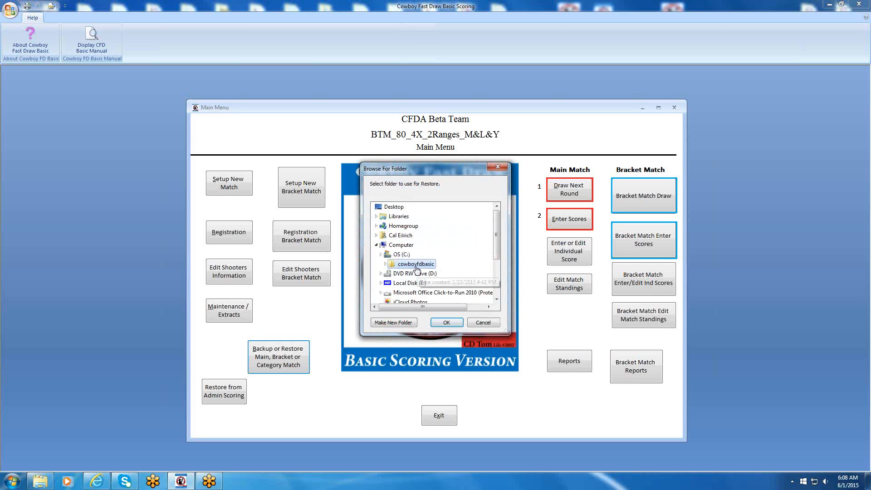
{"action": "left_click", "coordinate": [496, 291]}
{"action": "left_click", "coordinate": [496, 291]}
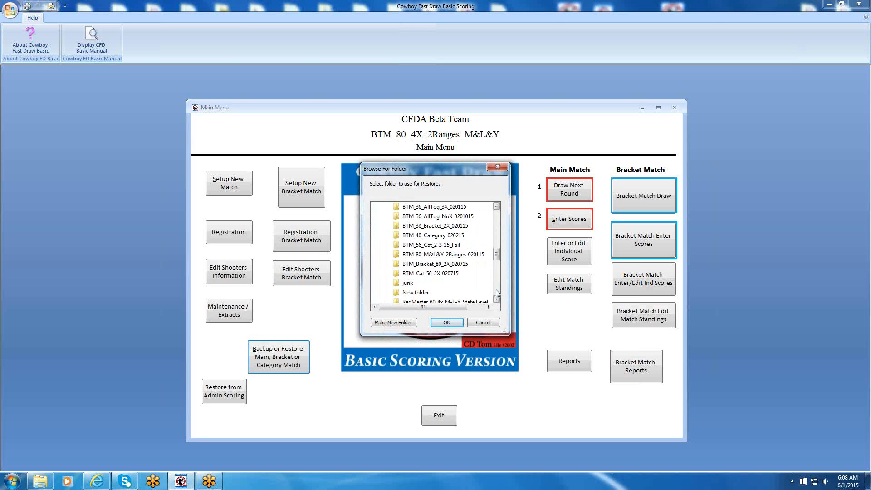
{"action": "scroll", "coordinate": [464, 257], "scroll_direction": "down", "scroll_amount": 5}
{"action": "left_click", "coordinate": [409, 235]}
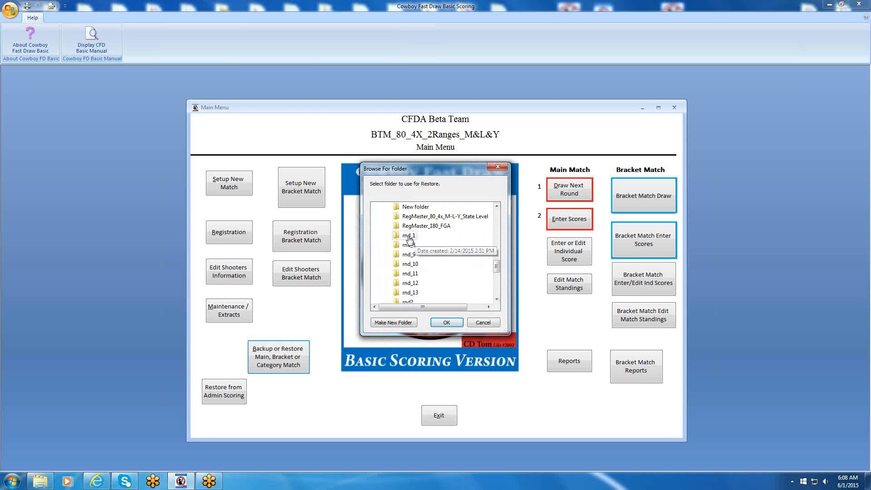
{"action": "left_click", "coordinate": [443, 322]}
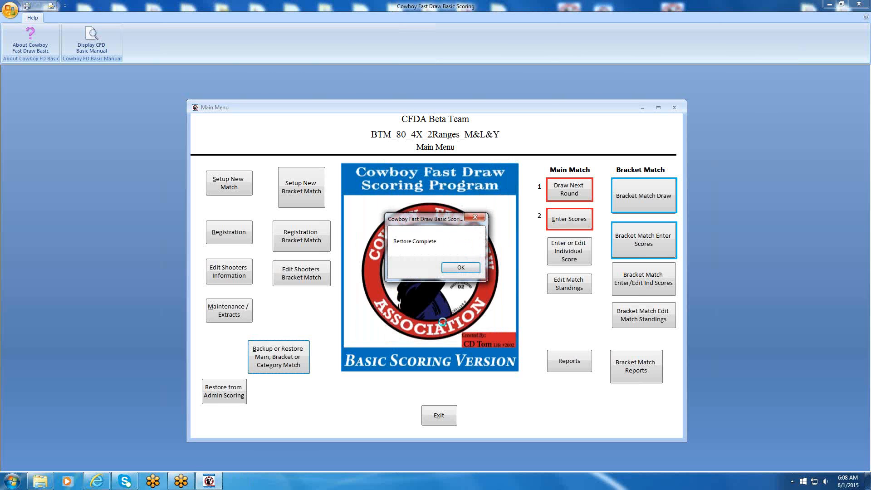
{"action": "left_click", "coordinate": [462, 267]}
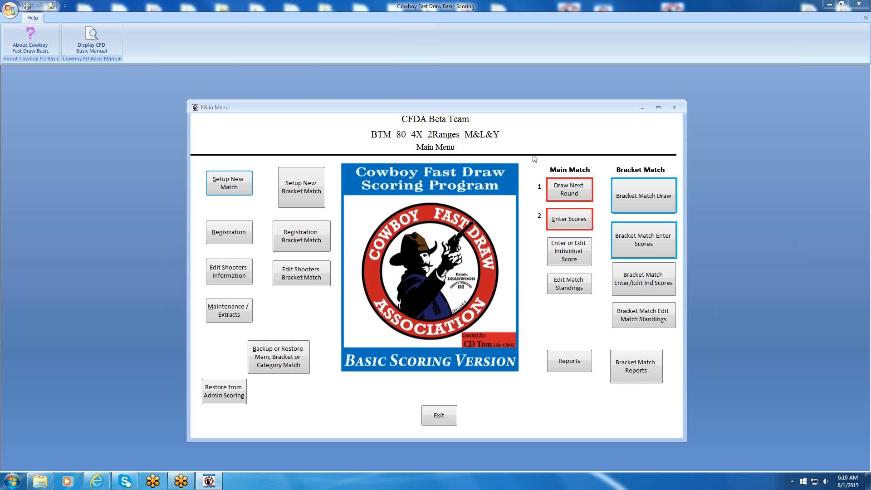
Start a new bracket match setup and clear the previous bracket match.
{"action": "left_click", "coordinate": [292, 193]}
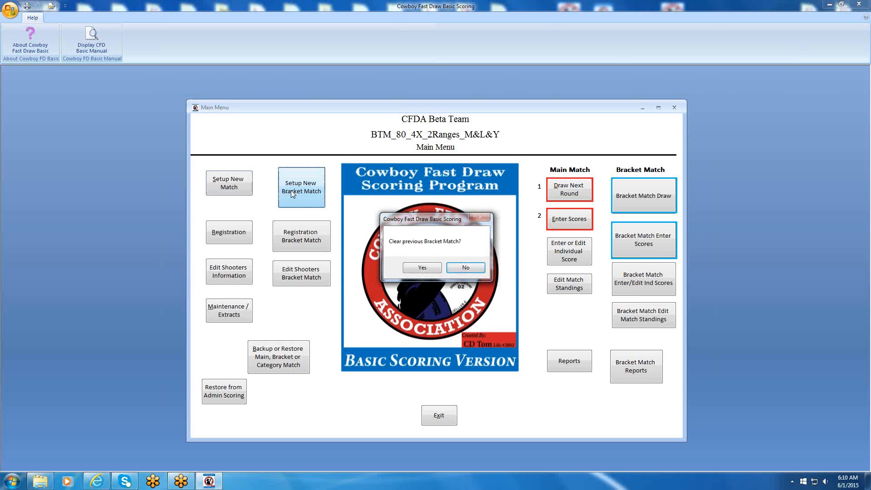
{"action": "left_click", "coordinate": [421, 269]}
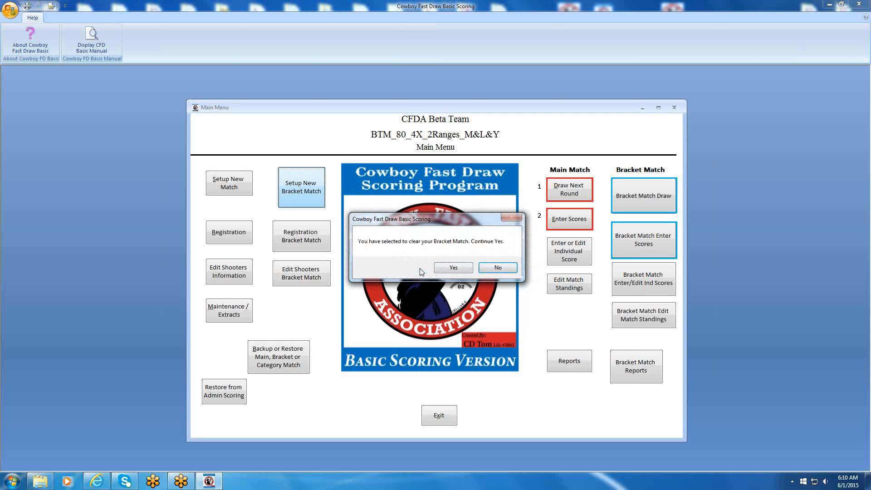
{"action": "left_click", "coordinate": [453, 268]}
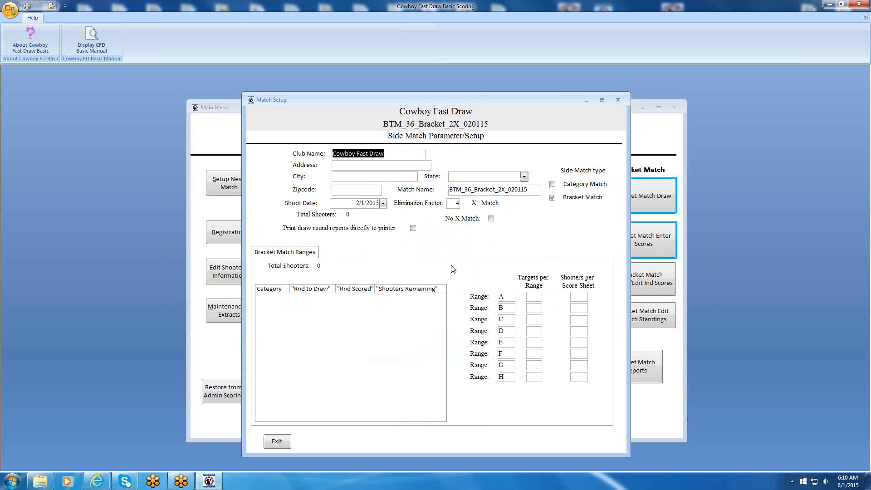
Name the side match Category 6-1-15.
{"action": "left_click_drag", "start_coordinate": [528, 189], "coordinate": [448, 190]}
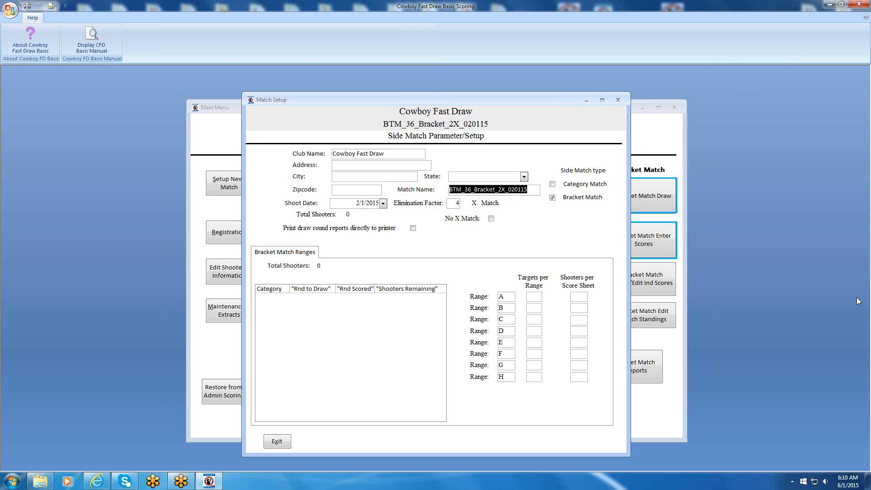
{"action": "type", "text": "Category"}
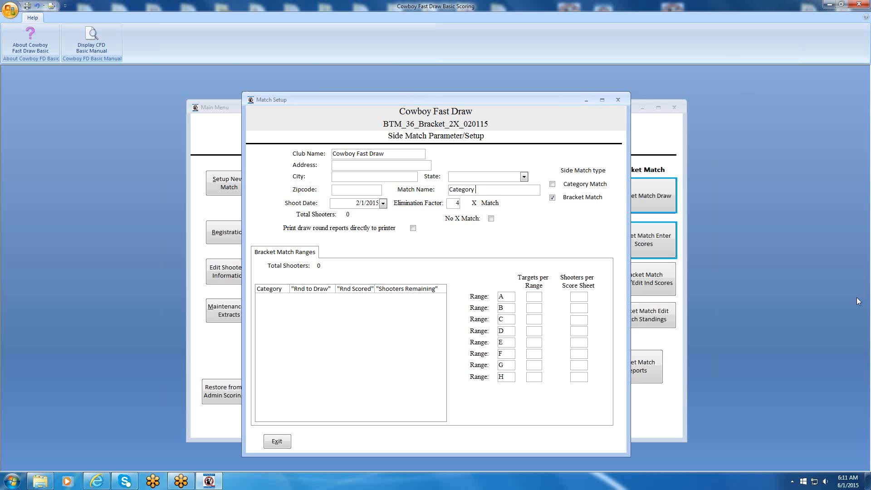
{"action": "type", "text": " 6-1-15"}
Set the side match's shoot date to 6/1/2015 using the month calendar.
{"action": "left_click", "coordinate": [384, 204]}
{"action": "left_click", "coordinate": [490, 236]}
{"action": "left_click", "coordinate": [491, 236]}
{"action": "left_click", "coordinate": [491, 235]}
{"action": "left_click", "coordinate": [490, 236]}
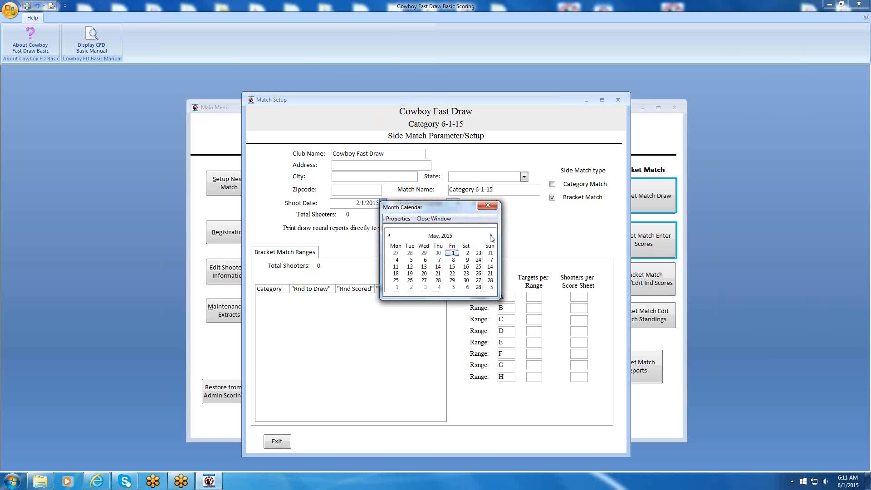
{"action": "left_click", "coordinate": [417, 253]}
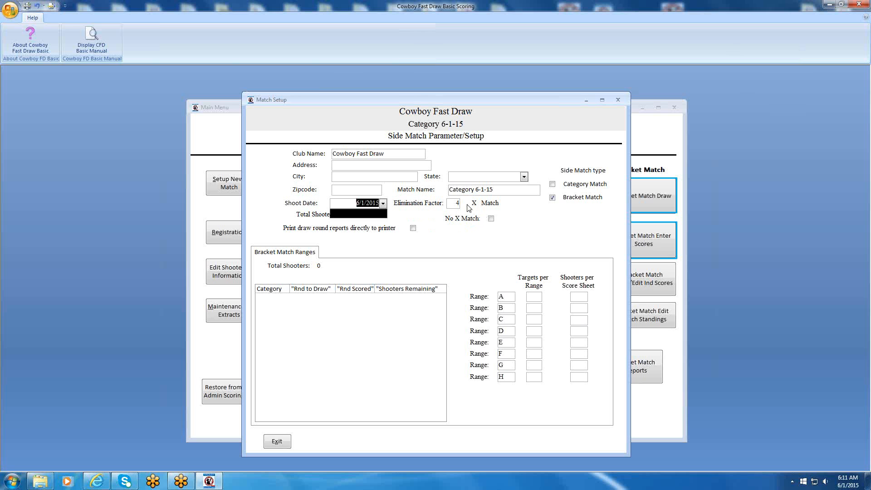
Set the elimination factor to 2 and make the side match type Category Match.
{"action": "key", "text": "Tab"}
{"action": "type", "text": "2"}
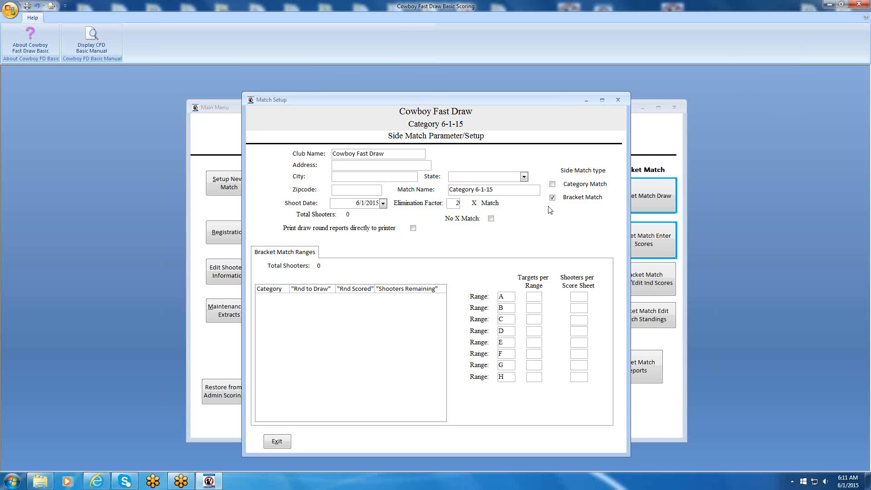
{"action": "left_click", "coordinate": [552, 183]}
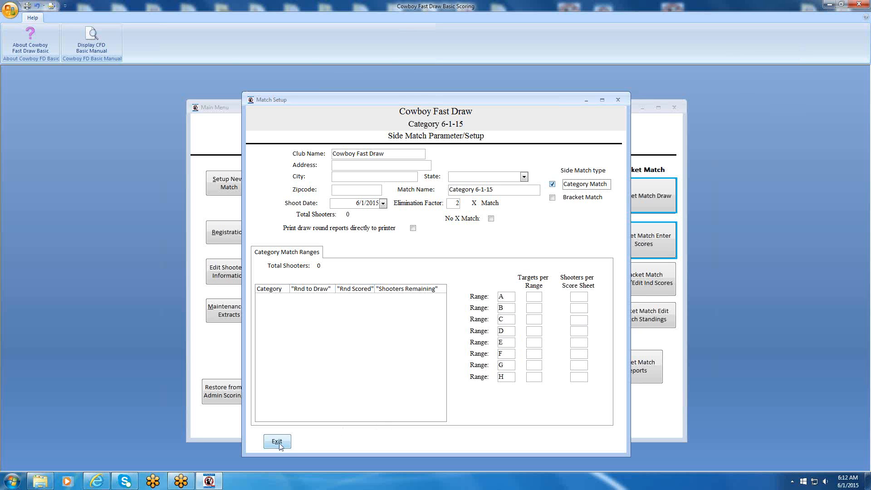
Give ranges A and B 6 targets and 12 shooters per score sheet each, and close the match setup.
{"action": "left_click", "coordinate": [532, 297]}
{"action": "type", "text": "6"}
{"action": "key", "text": "Tab"}
{"action": "type", "text": "12612"}
{"action": "left_click", "coordinate": [278, 442]}
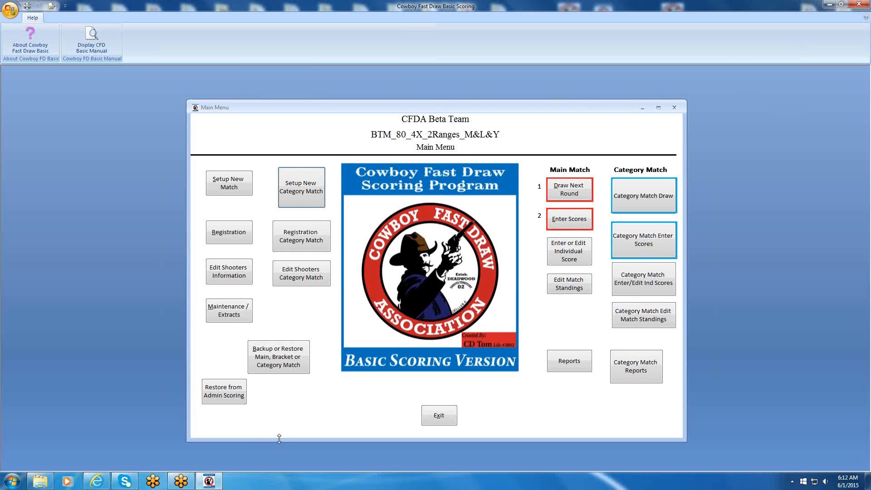
Register the first category match shooter by CFDA number in the Mens Super Senior category.
{"action": "left_click", "coordinate": [293, 239]}
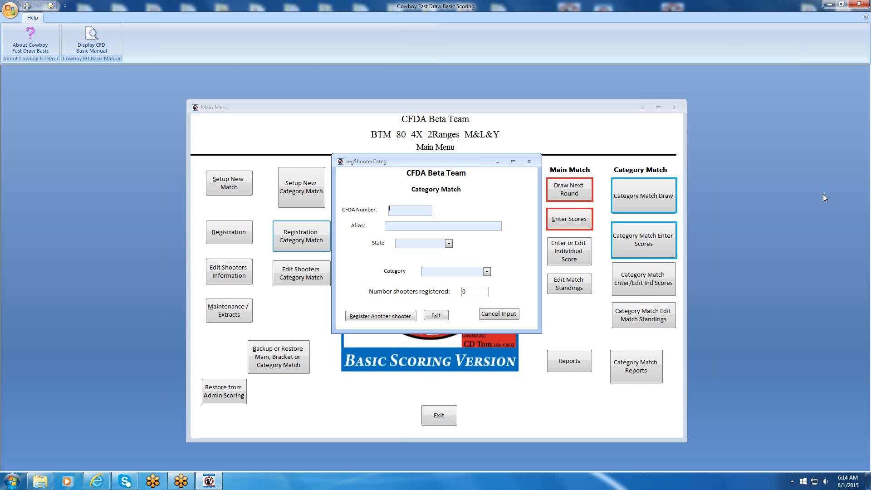
{"action": "type", "text": "L2052"}
{"action": "key", "text": "Tab"}
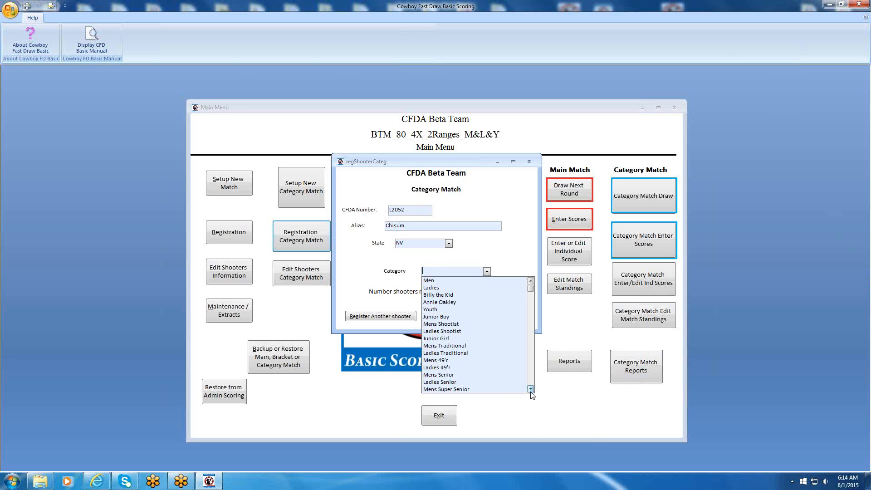
{"action": "left_click", "coordinate": [452, 389]}
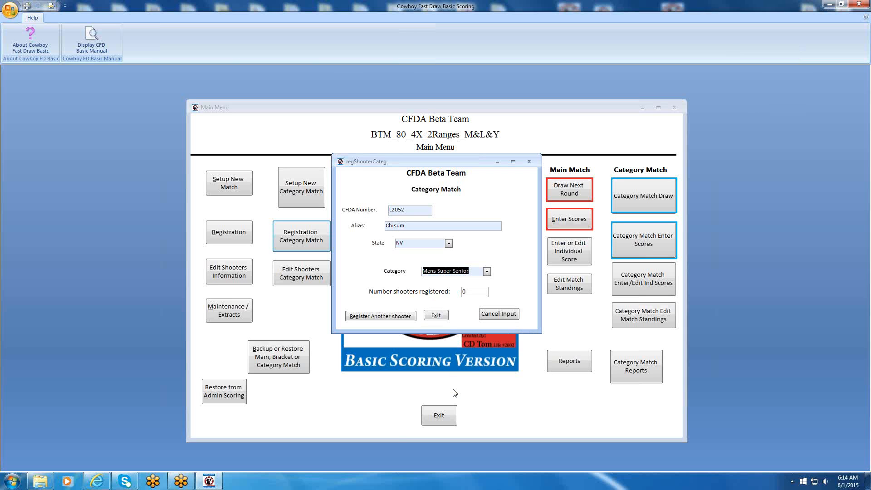
{"action": "left_click", "coordinate": [374, 320]}
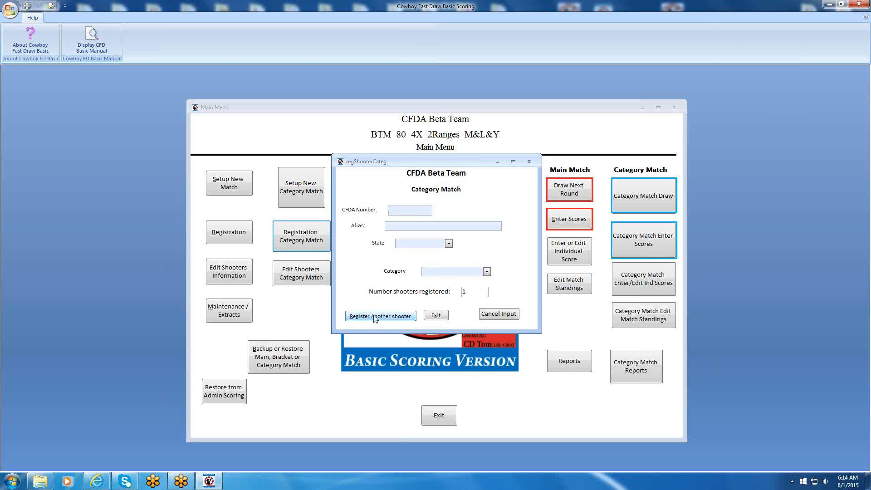
Register a second shooter by CFDA number in the Ladies Traditional category and close the category match registration.
{"action": "type", "text": "L150"}
{"action": "key", "text": "Tab"}
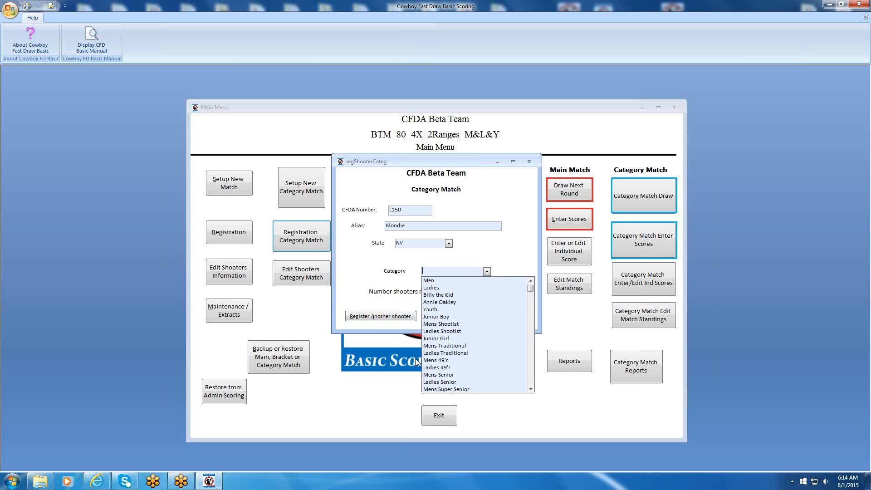
{"action": "left_click", "coordinate": [438, 353]}
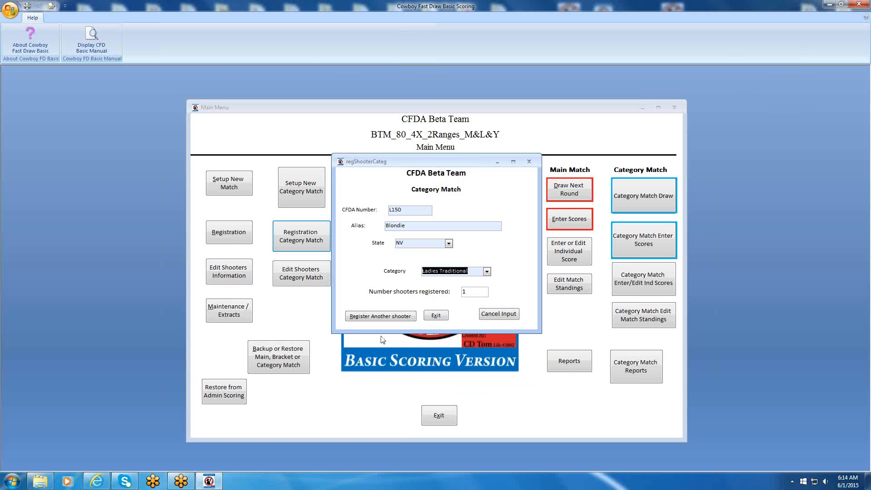
{"action": "left_click", "coordinate": [361, 317]}
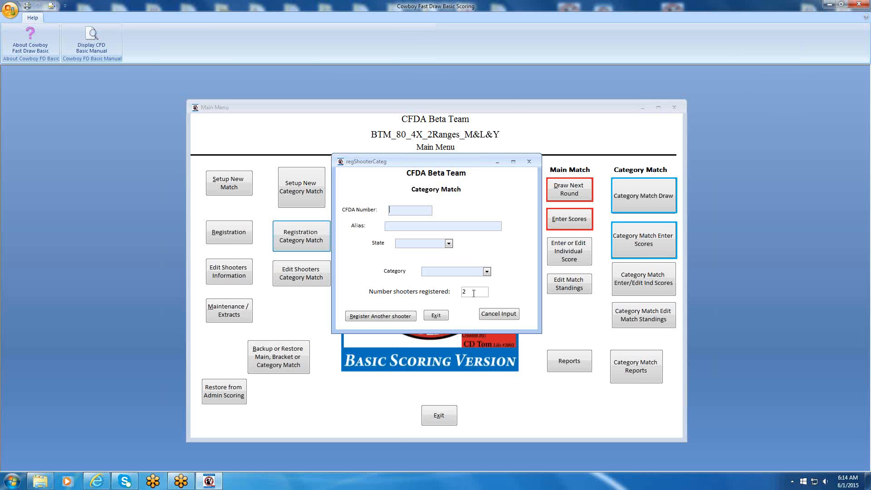
{"action": "left_click", "coordinate": [434, 316]}
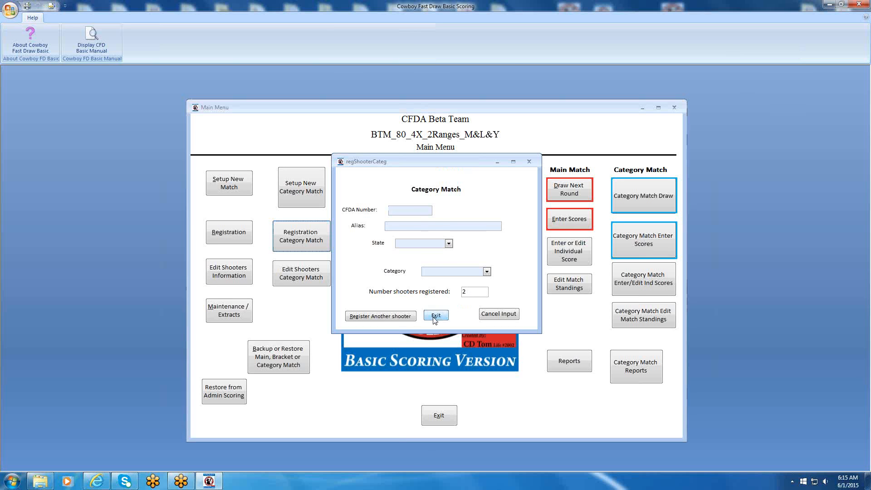
Restore the match data from the Beta_Reg_2-3-15_Category_56 backup folder.
{"action": "left_click", "coordinate": [275, 361]}
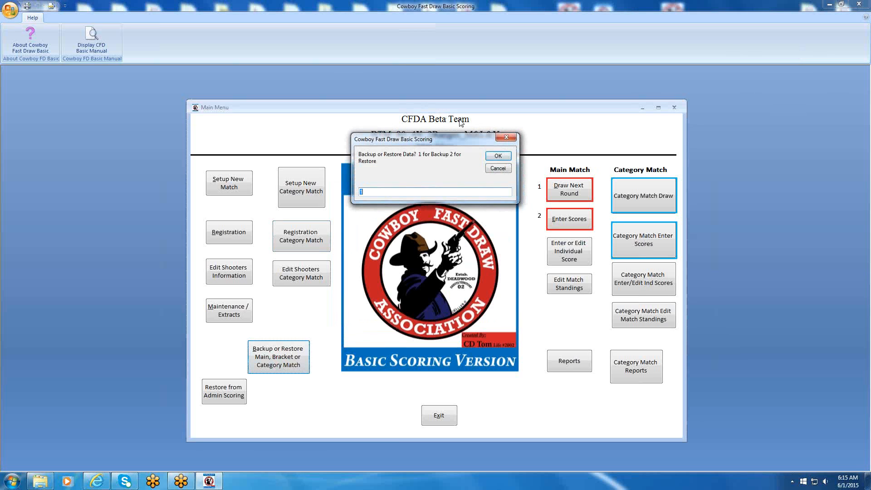
{"action": "left_click", "coordinate": [498, 157]}
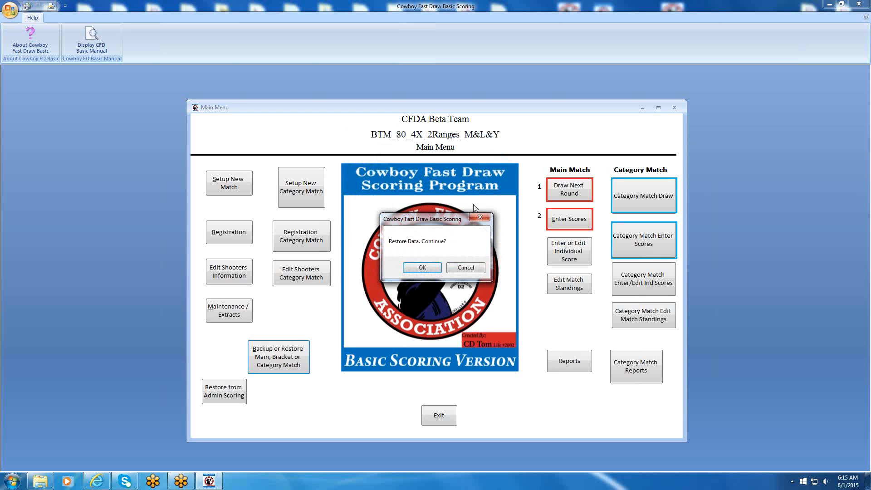
{"action": "left_click", "coordinate": [422, 268]}
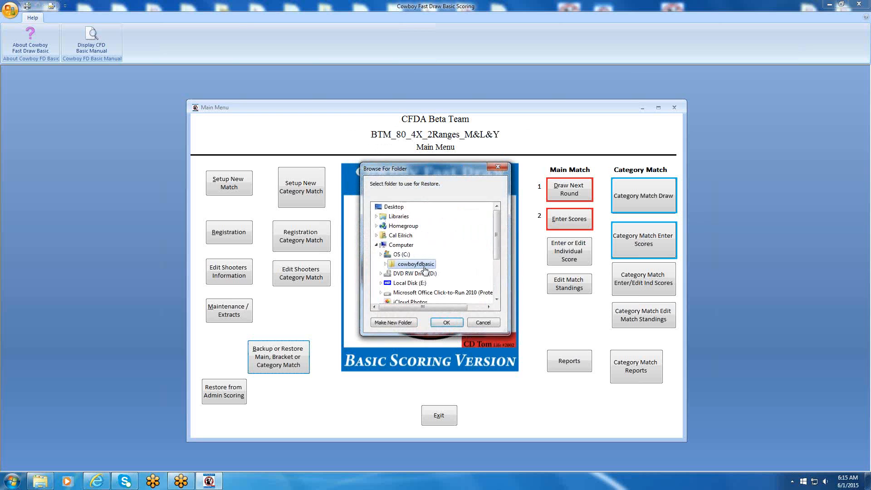
{"action": "left_click", "coordinate": [496, 294]}
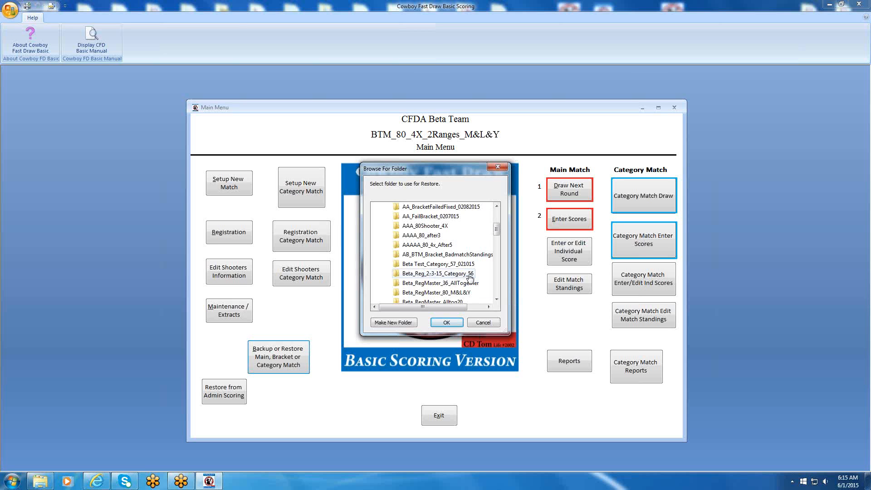
{"action": "left_click", "coordinate": [443, 276]}
{"action": "left_click", "coordinate": [447, 322]}
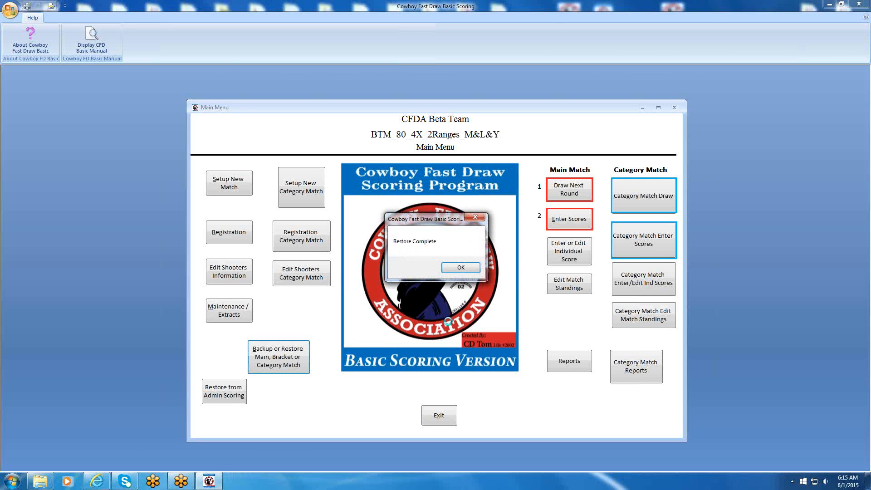
{"action": "left_click", "coordinate": [460, 268]}
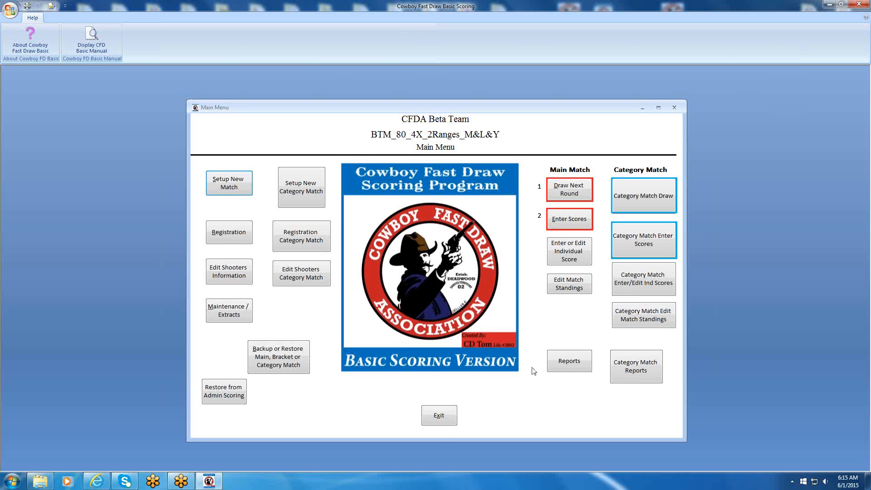
Generate the category match registration lists, both grouped by category and in alphabetical order.
{"action": "left_click", "coordinate": [625, 368]}
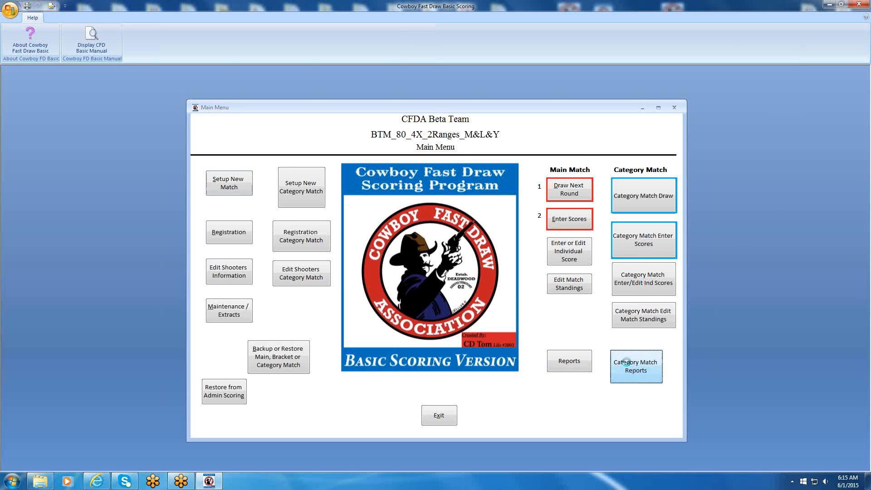
{"action": "left_click", "coordinate": [325, 230]}
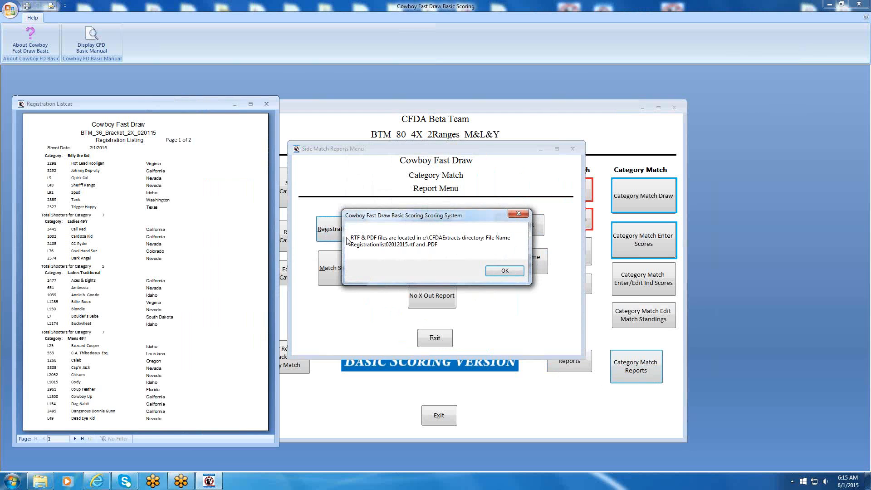
{"action": "left_click", "coordinate": [505, 270]}
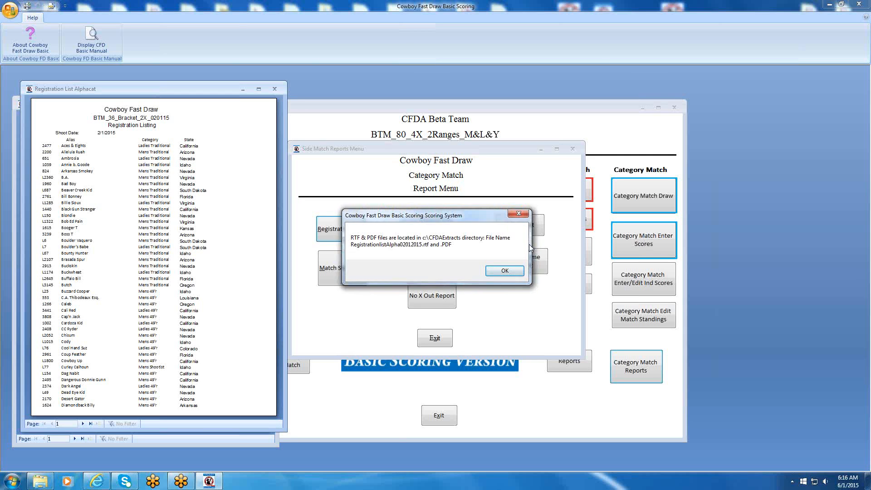
{"action": "left_click", "coordinate": [508, 272]}
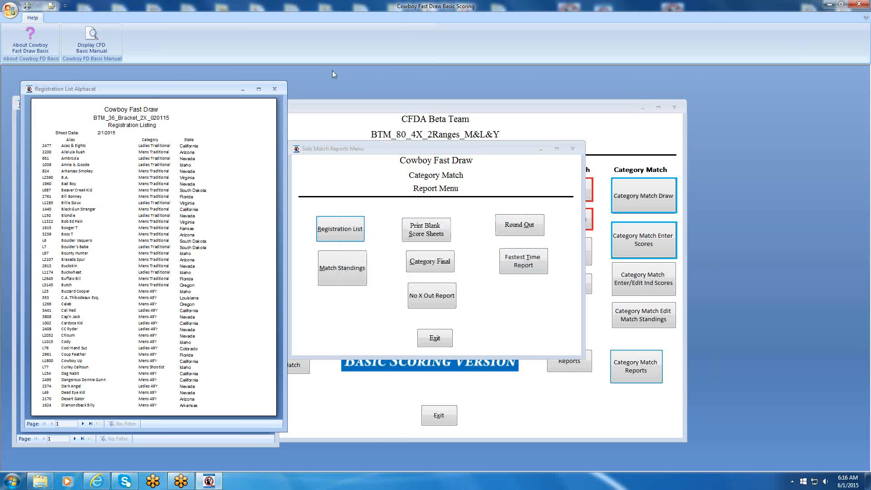
Close the alphabetical list, review page 2 of the registration listing by category, and leave the category match reports.
{"action": "left_click", "coordinate": [274, 88]}
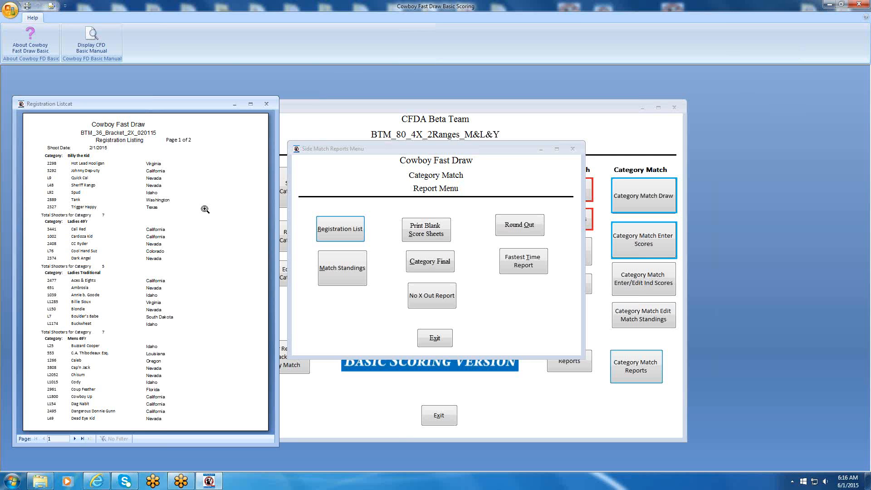
{"action": "left_click", "coordinate": [74, 438]}
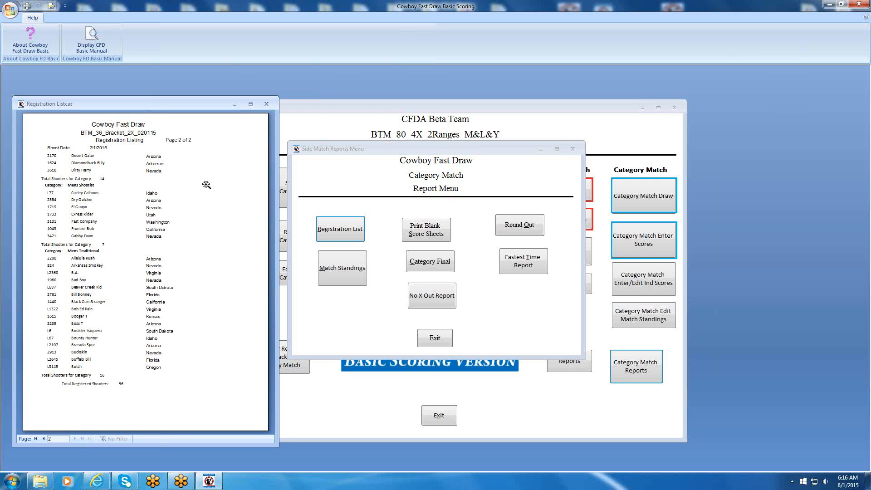
{"action": "left_click", "coordinate": [267, 104]}
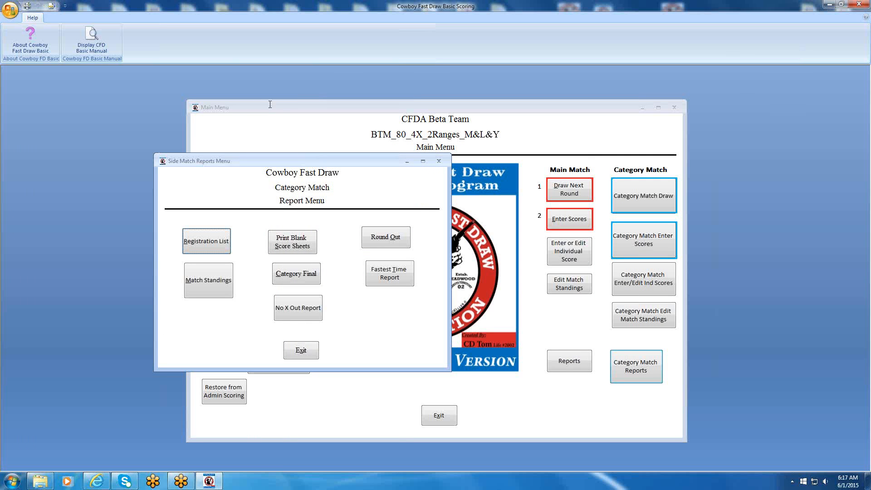
{"action": "left_click", "coordinate": [301, 352]}
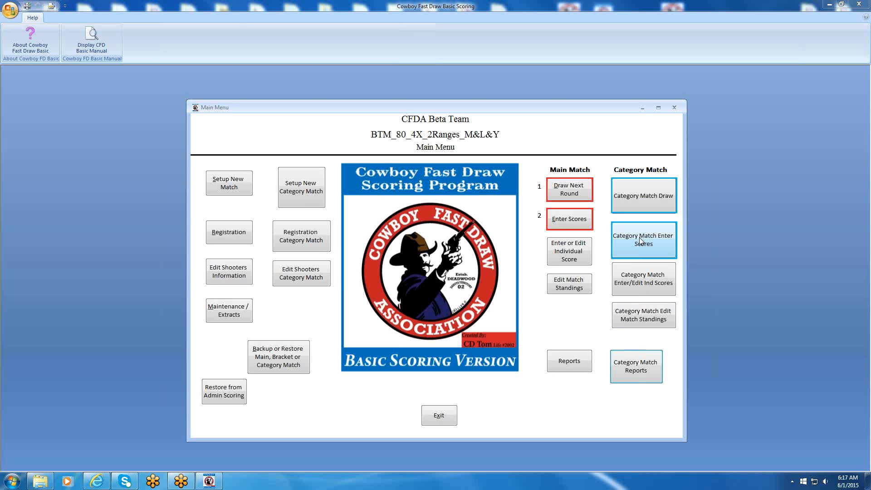
{"action": "left_click", "coordinate": [650, 199]}
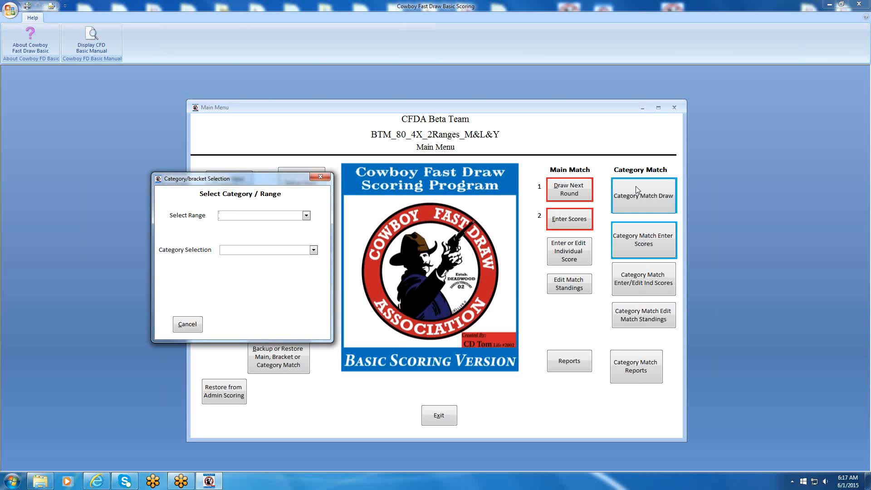
{"action": "left_click", "coordinate": [319, 178]}
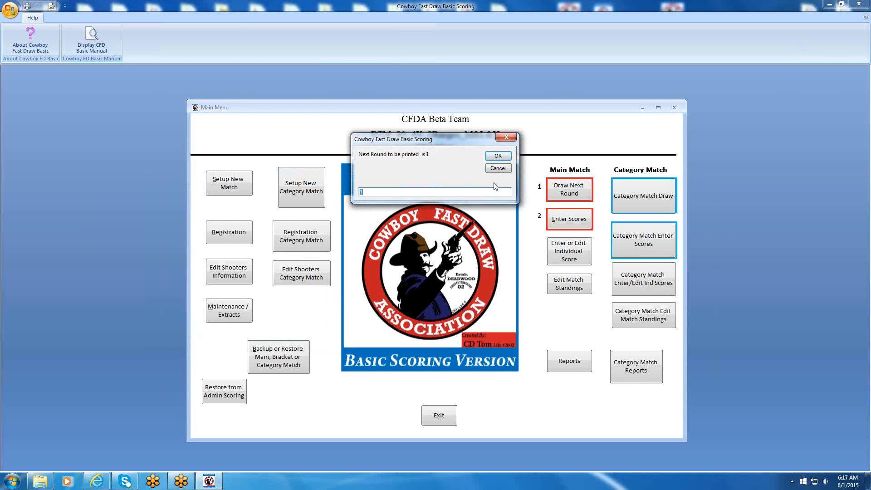
{"action": "left_click", "coordinate": [498, 169]}
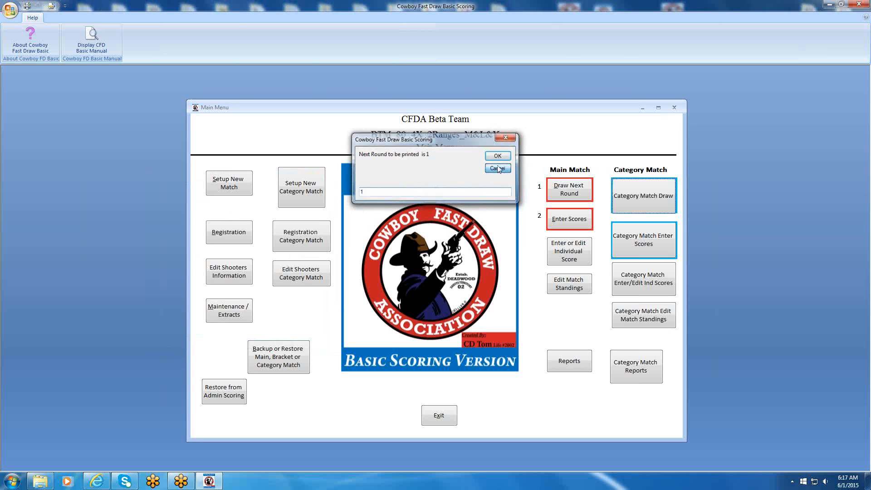
Review the category match setup without clearing the previous match, examining rounds and shooters per category, and close it.
{"action": "left_click", "coordinate": [313, 186]}
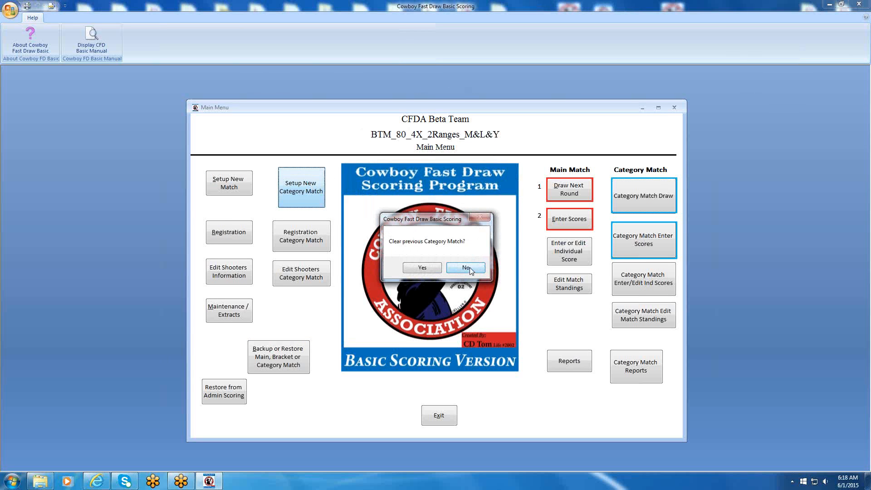
{"action": "left_click", "coordinate": [467, 268]}
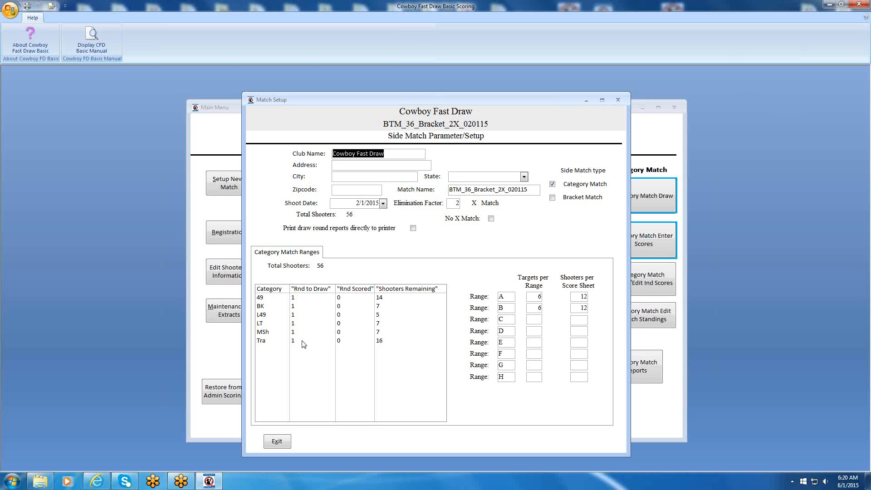
{"action": "left_click", "coordinate": [276, 441]}
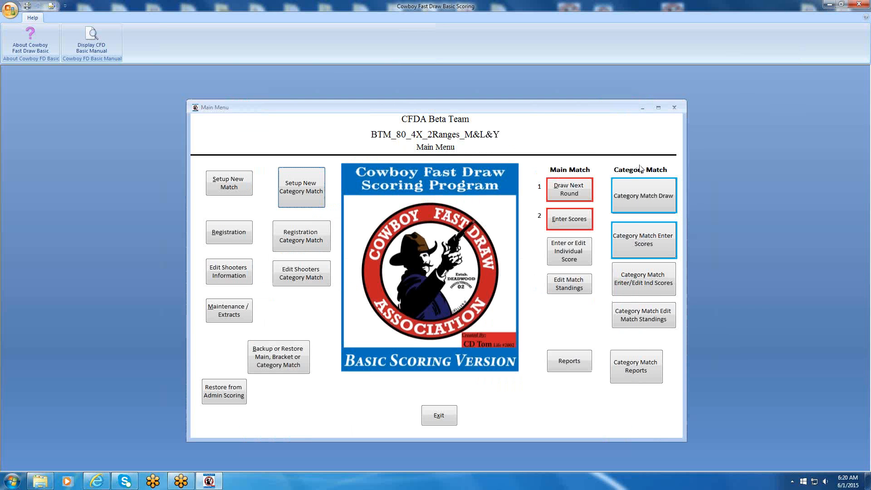
Draw round 1 of the category match for Mens 49'r on range A and close the lane assignment report.
{"action": "left_click", "coordinate": [643, 194]}
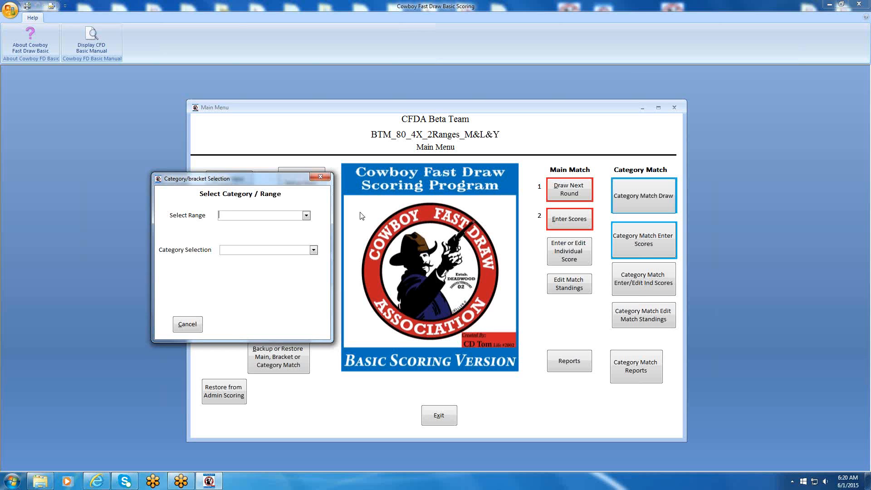
{"action": "type", "text": "A"}
{"action": "key", "text": "Tab"}
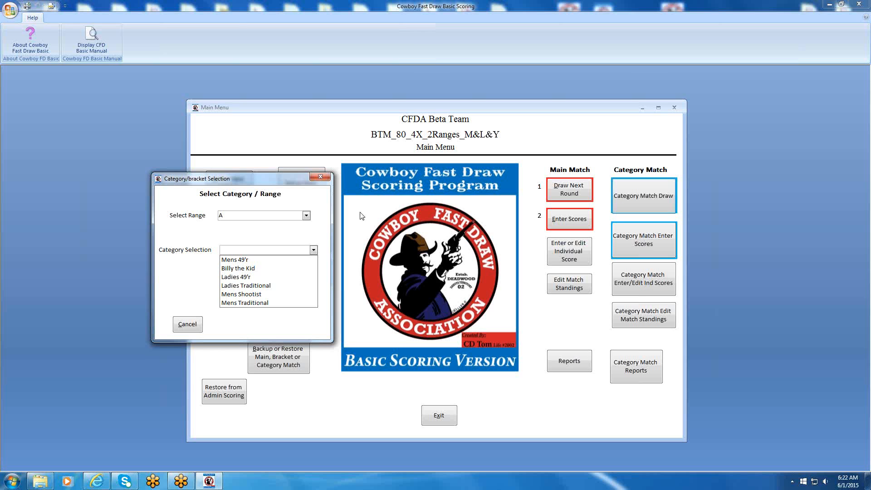
{"action": "left_click", "coordinate": [234, 261]}
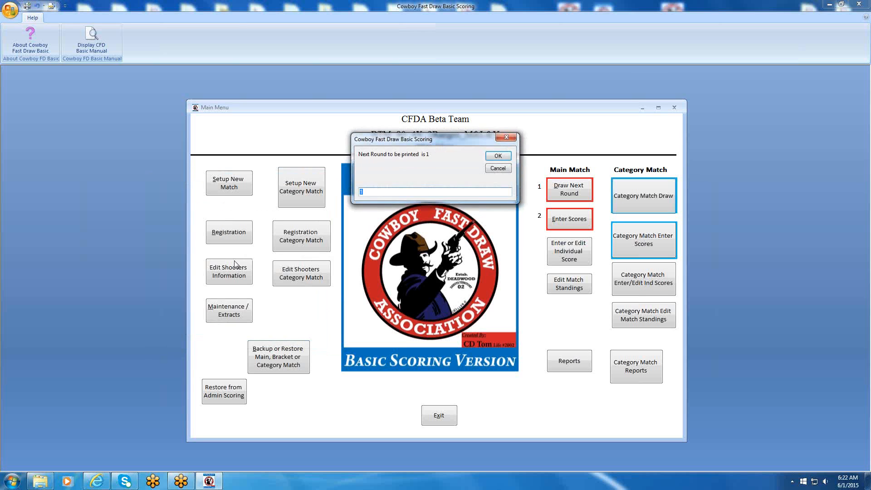
{"action": "left_click", "coordinate": [497, 156]}
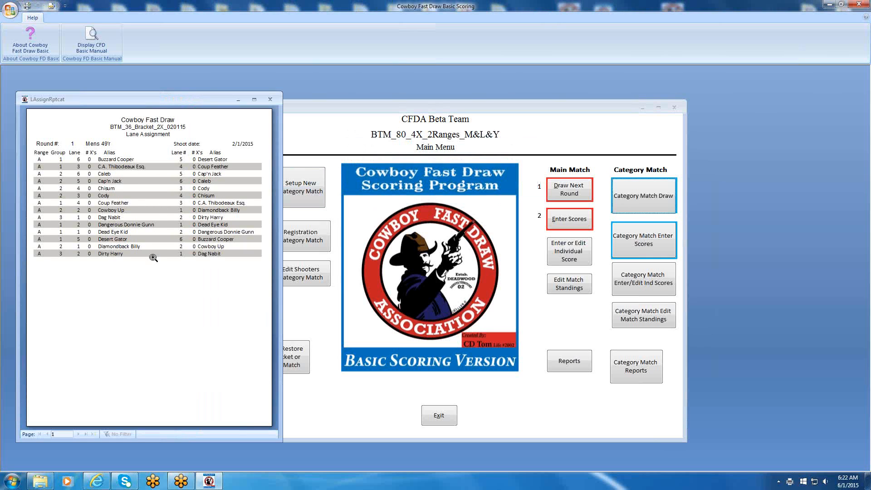
{"action": "left_click", "coordinate": [270, 100]}
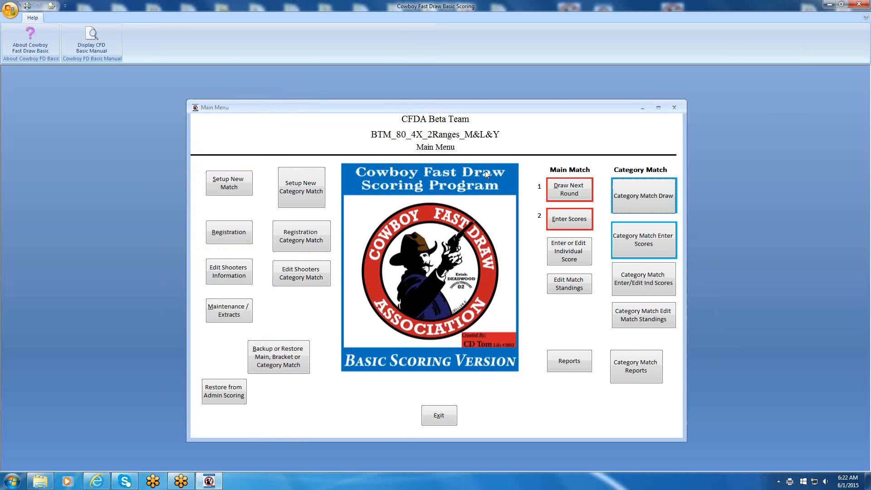
{"action": "left_click", "coordinate": [560, 187]}
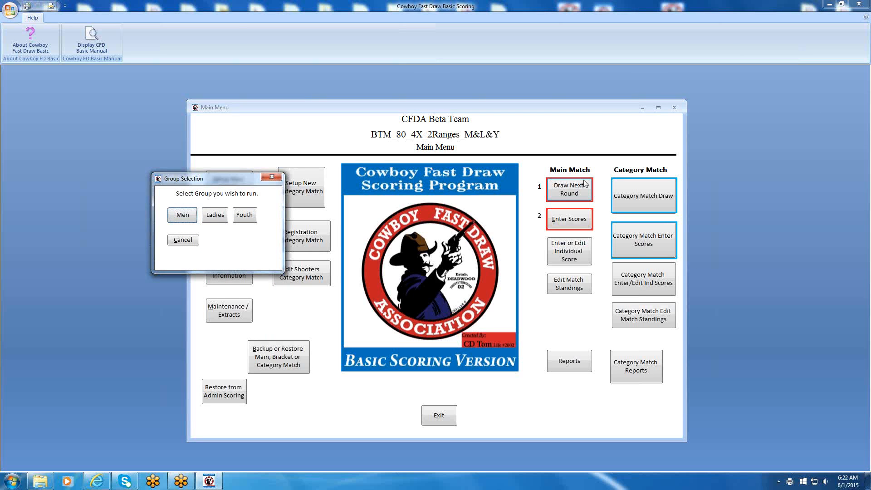
{"action": "left_click", "coordinate": [273, 177]}
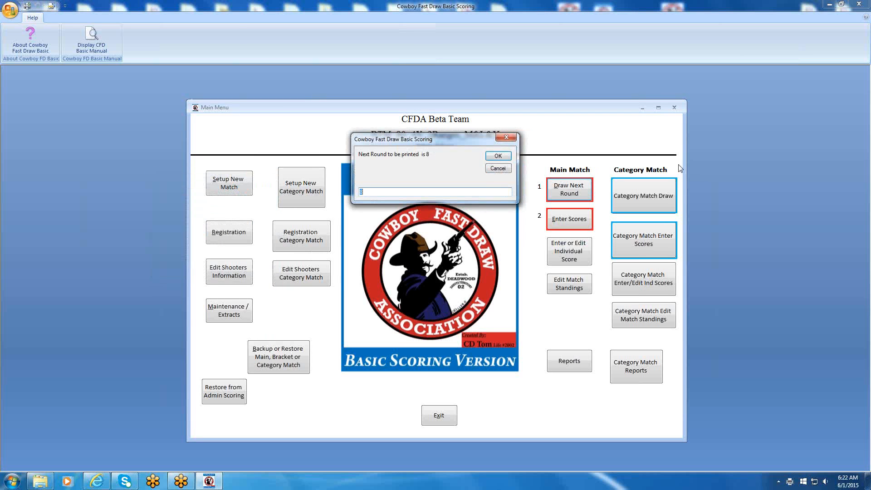
{"action": "left_click", "coordinate": [497, 168]}
{"action": "left_click", "coordinate": [440, 280]}
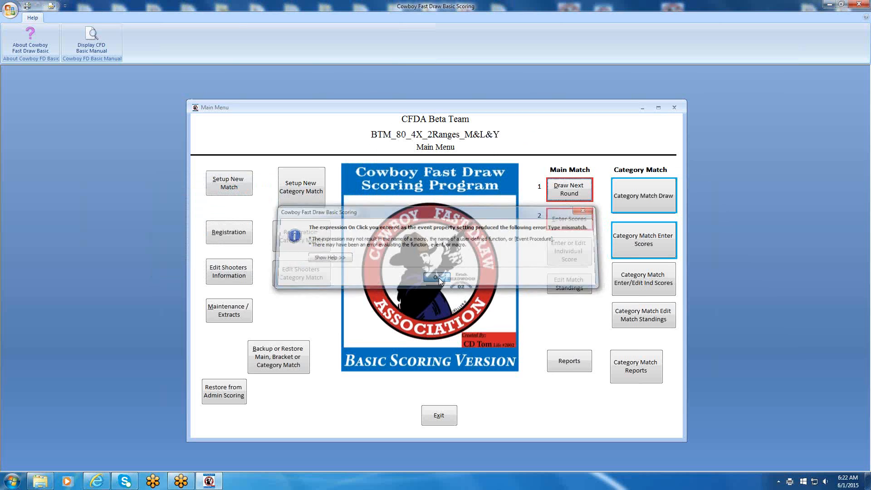
Draw round 1 of the category match for Billy the Kid on range A and close the lane assignment report.
{"action": "left_click", "coordinate": [650, 199]}
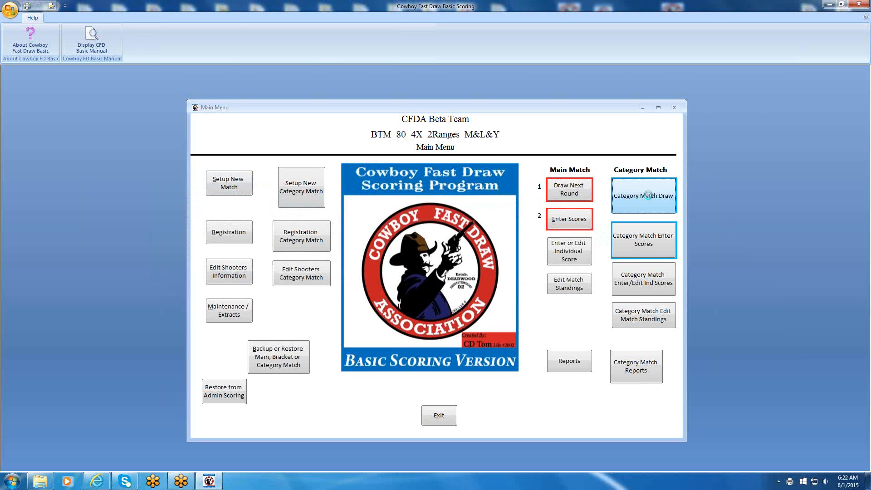
{"action": "type", "text": "A"}
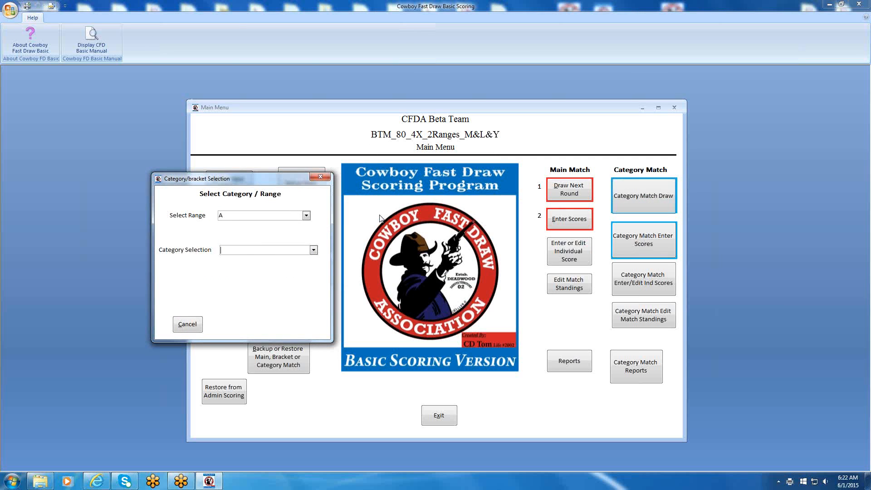
{"action": "key", "text": "Tab"}
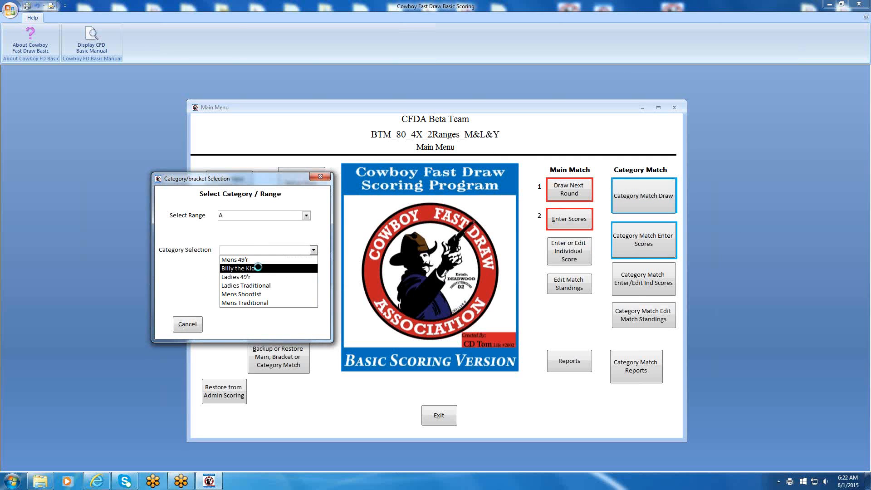
{"action": "left_click", "coordinate": [259, 270]}
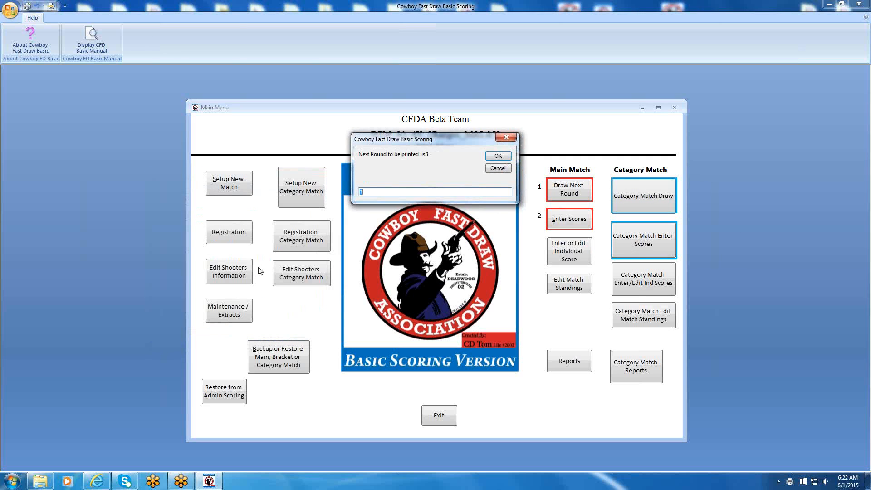
{"action": "left_click", "coordinate": [497, 155]}
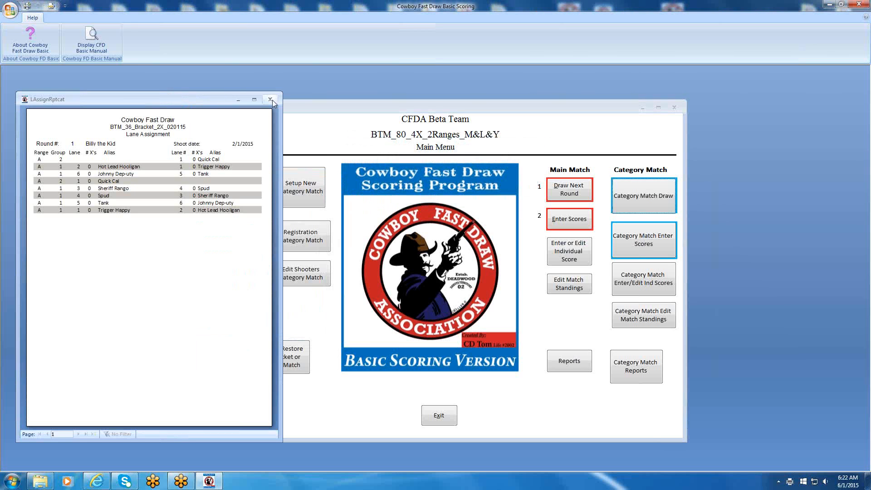
{"action": "left_click", "coordinate": [271, 100]}
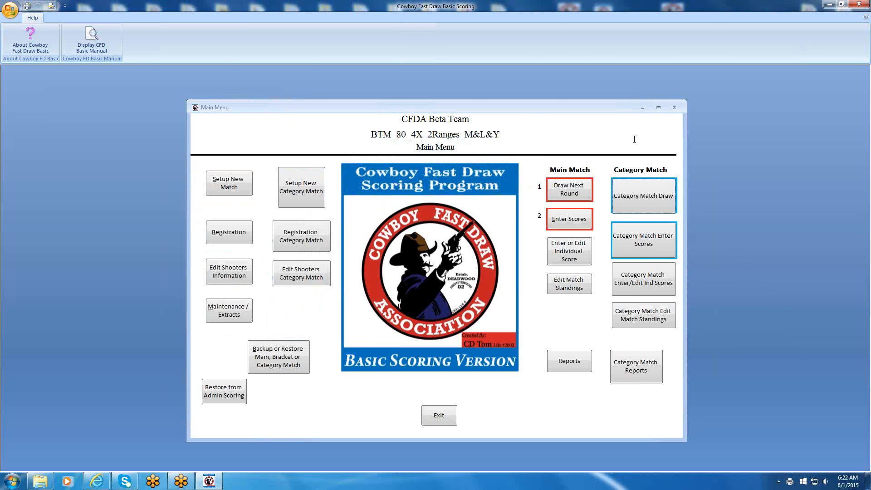
Draw round 1 of the category match for Ladies 49'r on range A and close the lane assignment report.
{"action": "left_click", "coordinate": [638, 197]}
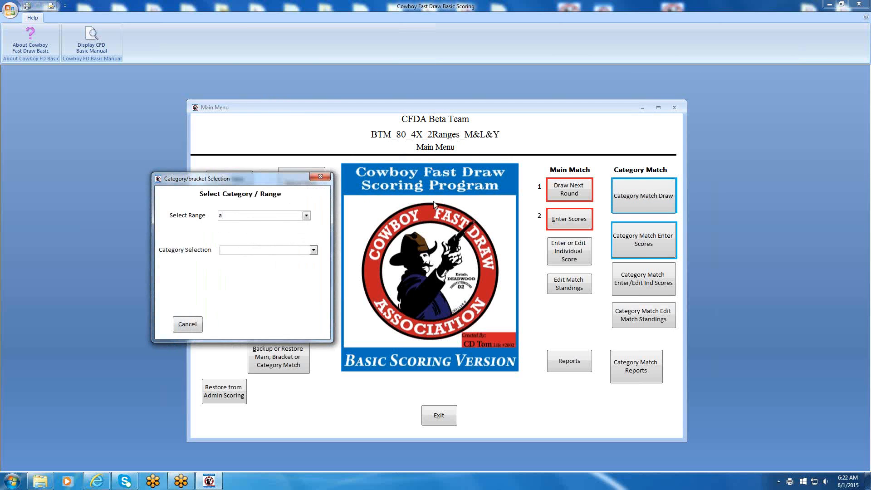
{"action": "left_click", "coordinate": [245, 276]}
{"action": "left_click", "coordinate": [495, 157]}
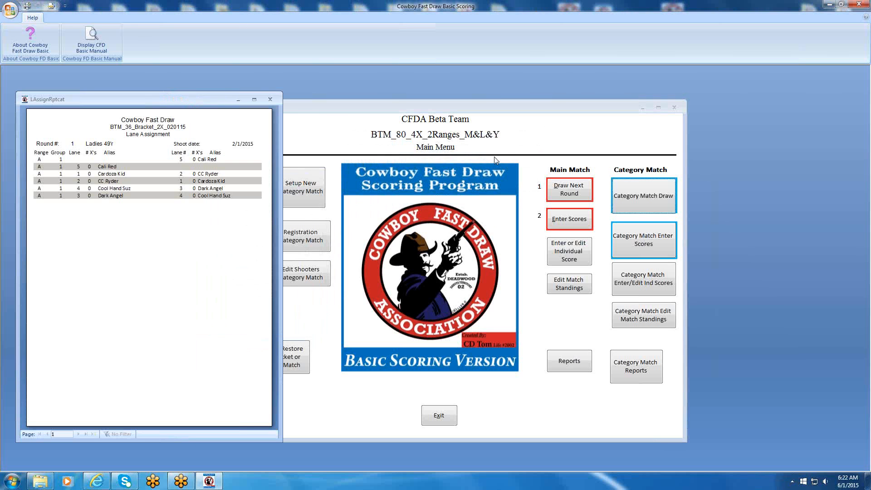
{"action": "left_click", "coordinate": [270, 99]}
Draw round 1 of the category match for Ladies Traditional on range B and close the lane assignment report.
{"action": "left_click", "coordinate": [646, 197]}
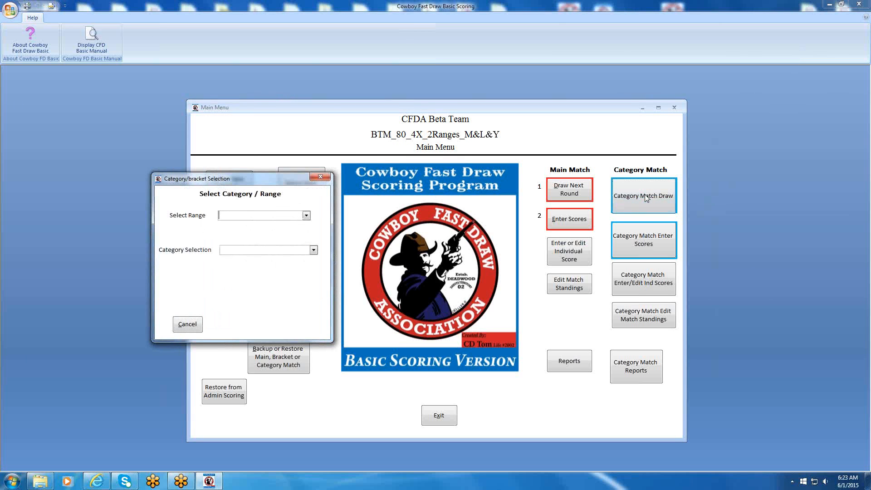
{"action": "type", "text": "B"}
{"action": "key", "text": "Tab"}
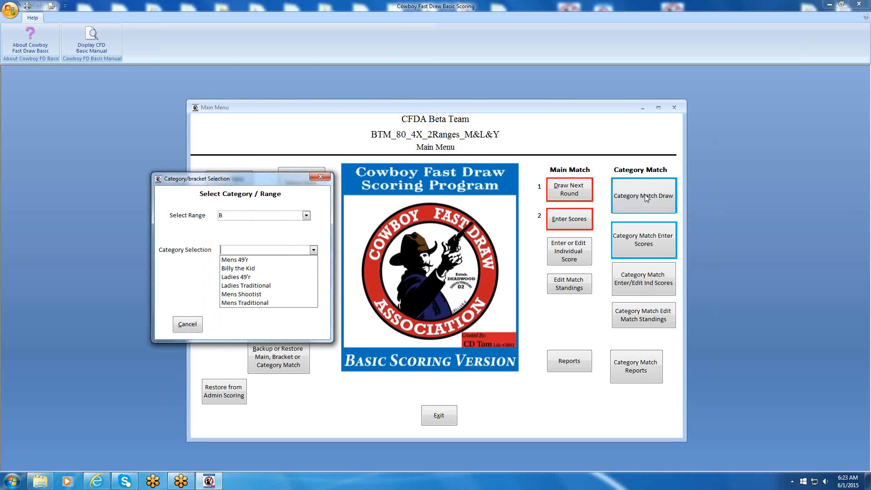
{"action": "left_click", "coordinate": [277, 286]}
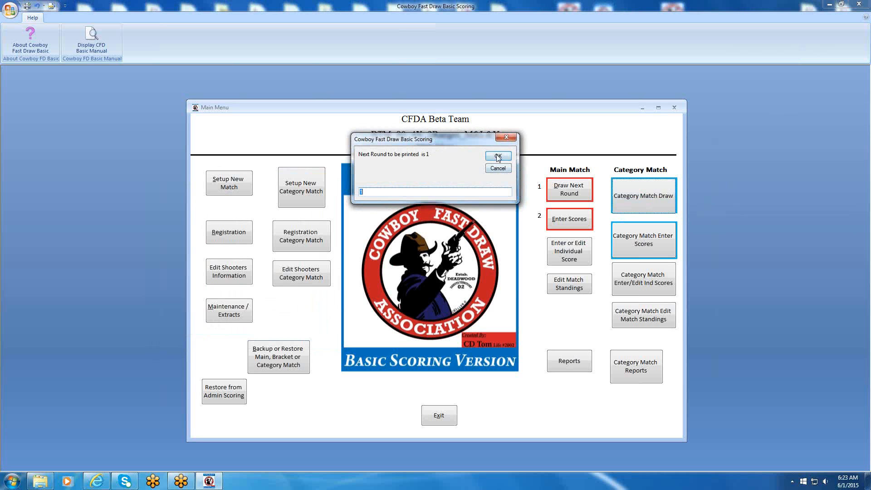
{"action": "left_click", "coordinate": [496, 156]}
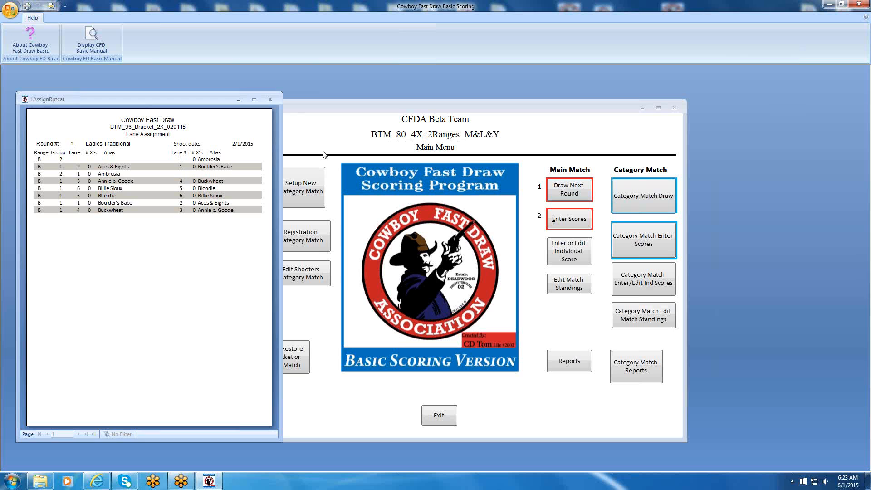
{"action": "left_click", "coordinate": [270, 100]}
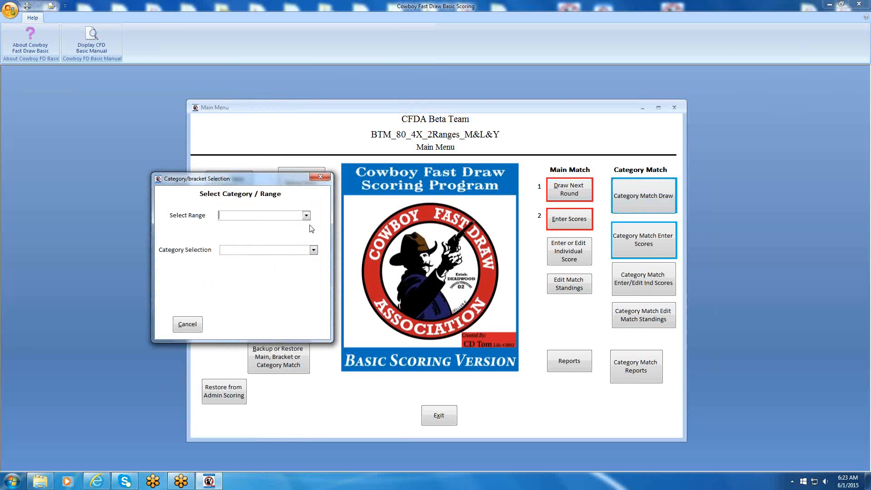
Draw round 1 of the category match for Mens Shootist on range B and close the lane assignment report.
{"action": "type", "text": "B"}
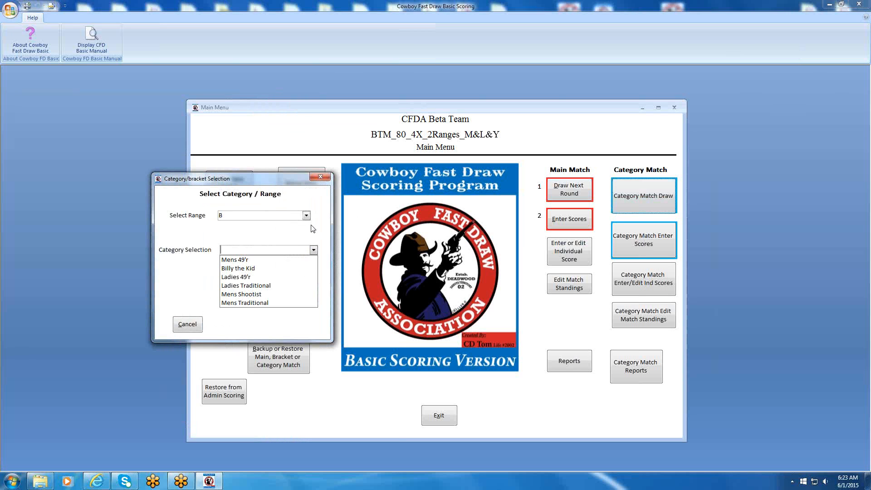
{"action": "left_click", "coordinate": [229, 297]}
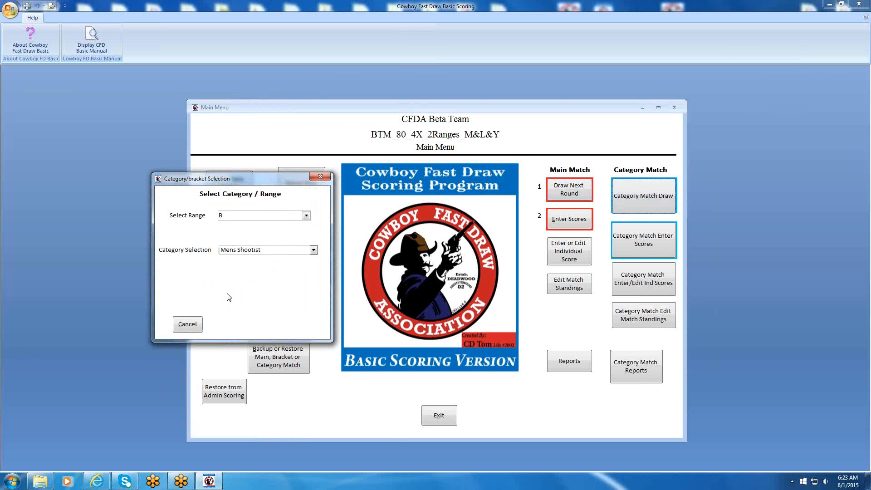
{"action": "left_click", "coordinate": [498, 156]}
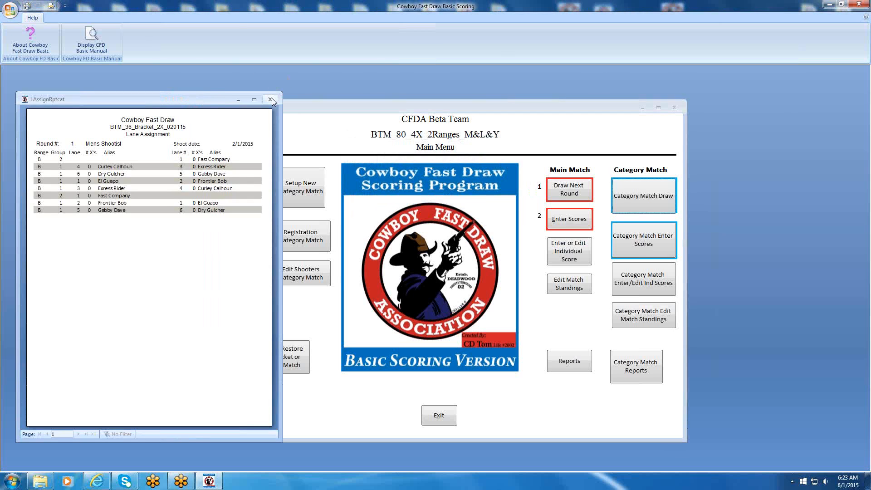
{"action": "left_click", "coordinate": [270, 99]}
Draw round 1 of the category match for Mens Traditional on range B and close the lane assignment report.
{"action": "left_click", "coordinate": [653, 197]}
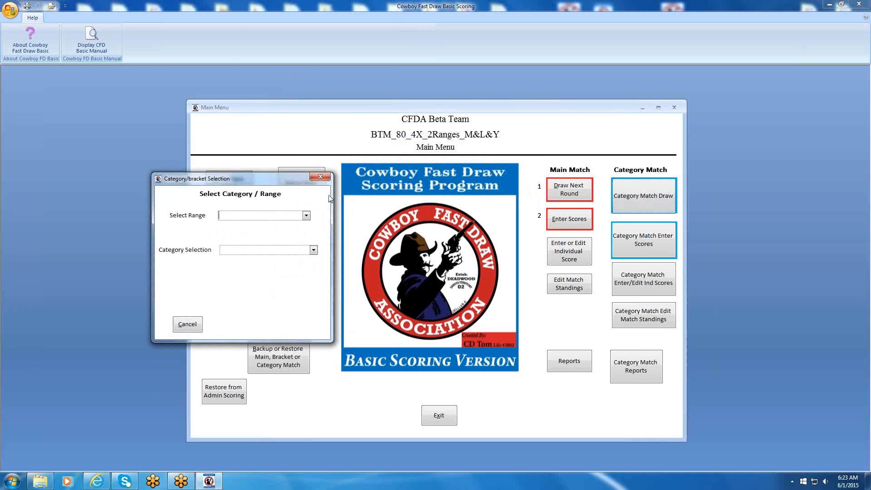
{"action": "type", "text": "B"}
{"action": "key", "text": "Tab"}
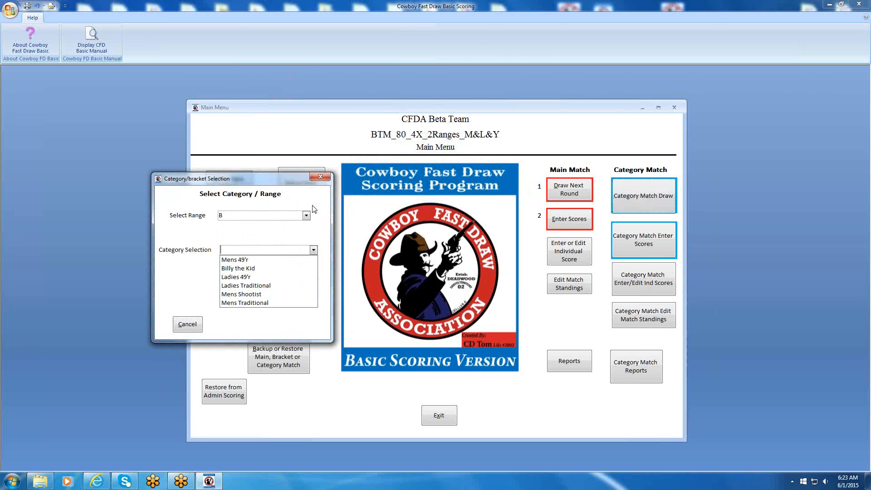
{"action": "left_click", "coordinate": [246, 302]}
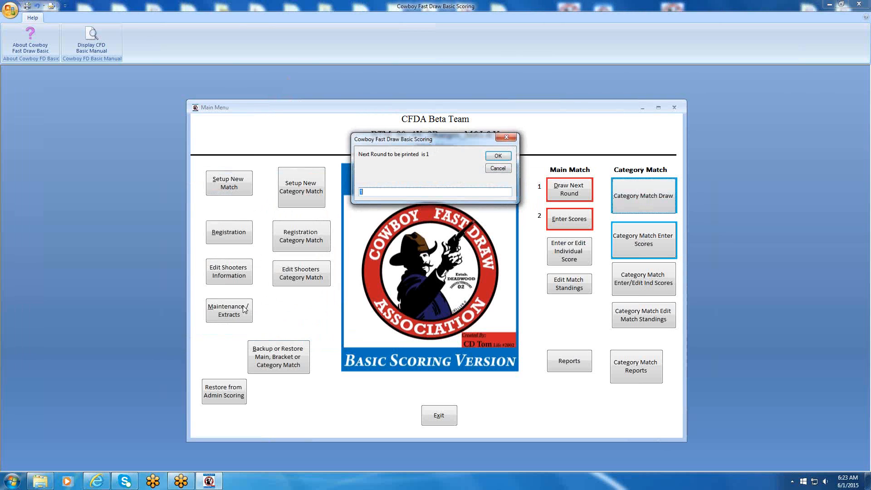
{"action": "left_click", "coordinate": [498, 156]}
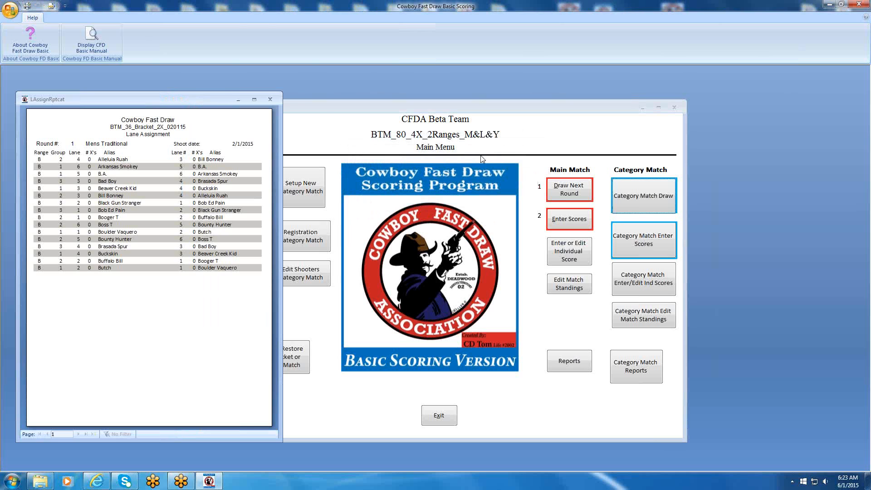
{"action": "left_click", "coordinate": [269, 99]}
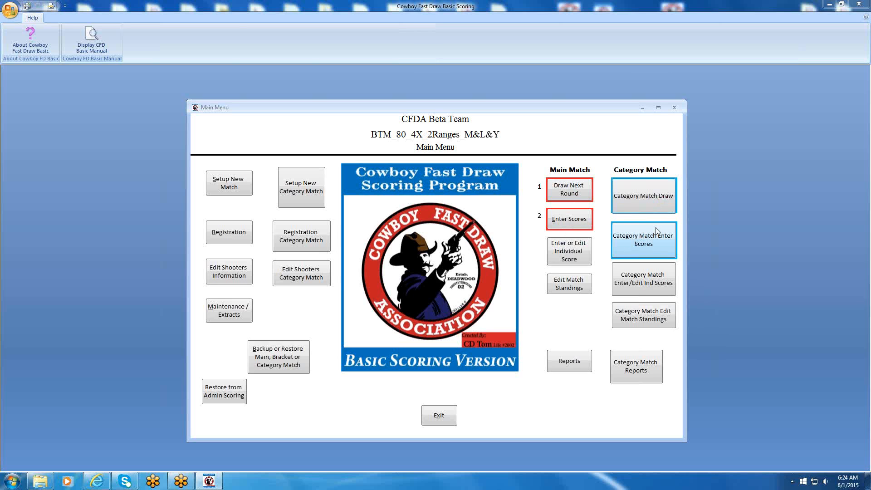
Score page 1 of category match round 1 for Mens 49'r on range A, starting with an X for the first listed shooter.
{"action": "left_click", "coordinate": [651, 238]}
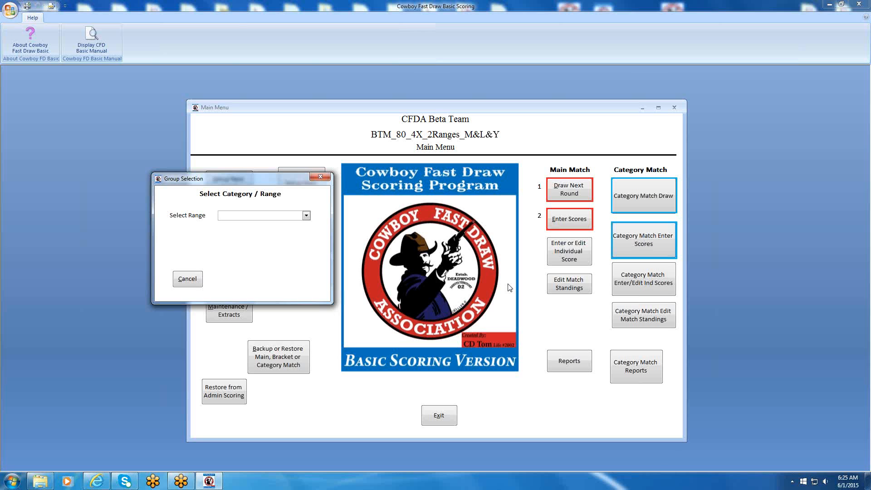
{"action": "left_click", "coordinate": [306, 216]}
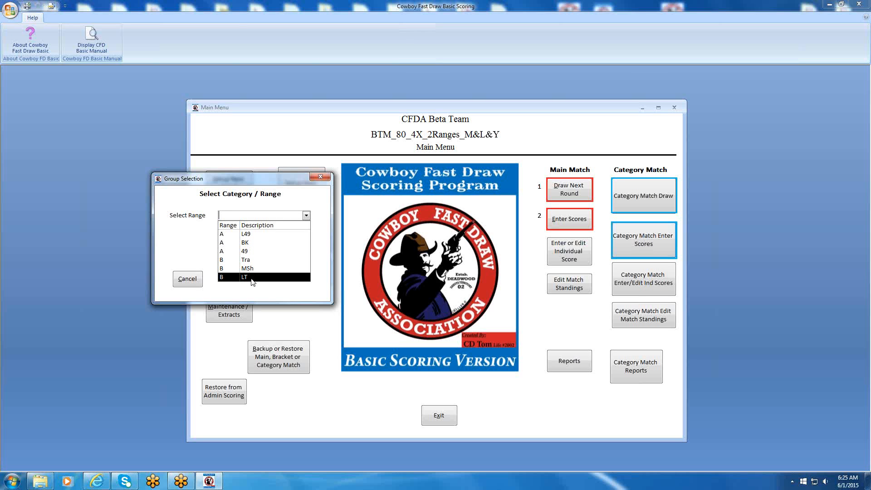
{"action": "left_click", "coordinate": [245, 252]}
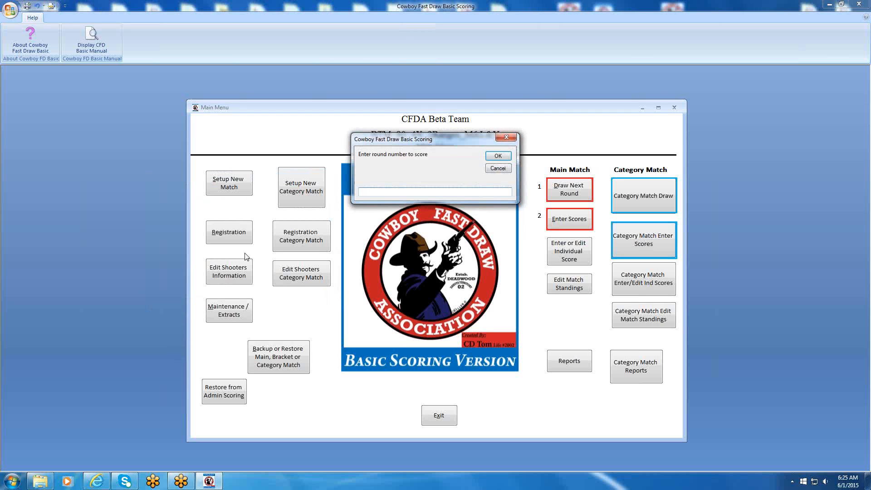
{"action": "type", "text": "1"}
{"action": "key", "text": "Return"}
{"action": "type", "text": "q"}
{"action": "key", "text": "BackSpace"}
{"action": "key", "text": "Return"}
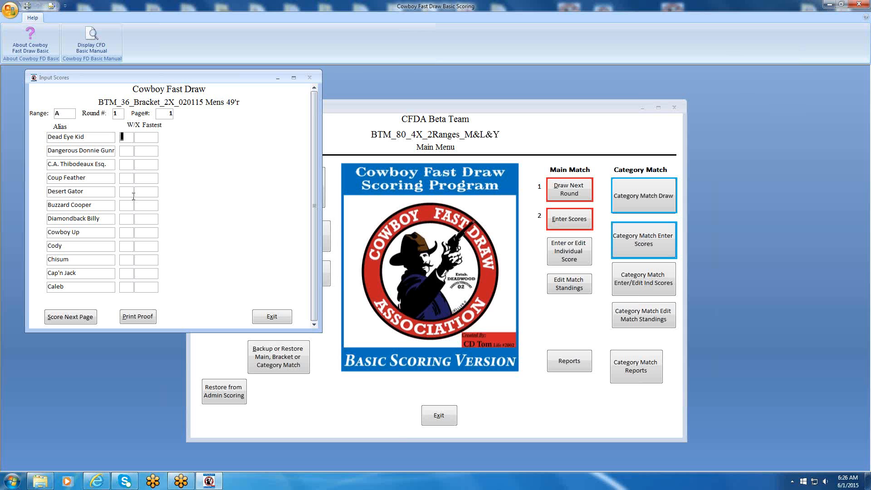
{"action": "type", "text": "X"}
{"action": "type", "text": "444"}
{"action": "key", "text": "Tab"}
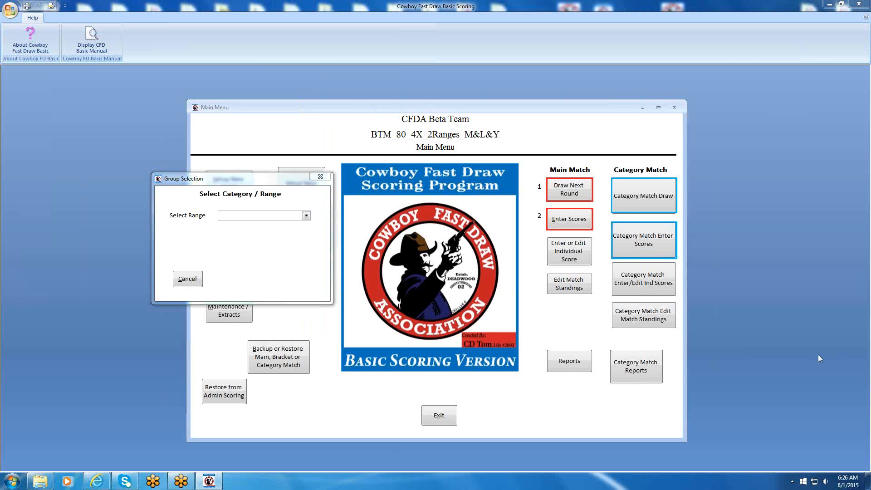
Score page 2 of Mens 49'r round 1 on range A with X 455 and W 44, and close the match standings.
{"action": "left_click", "coordinate": [306, 216]}
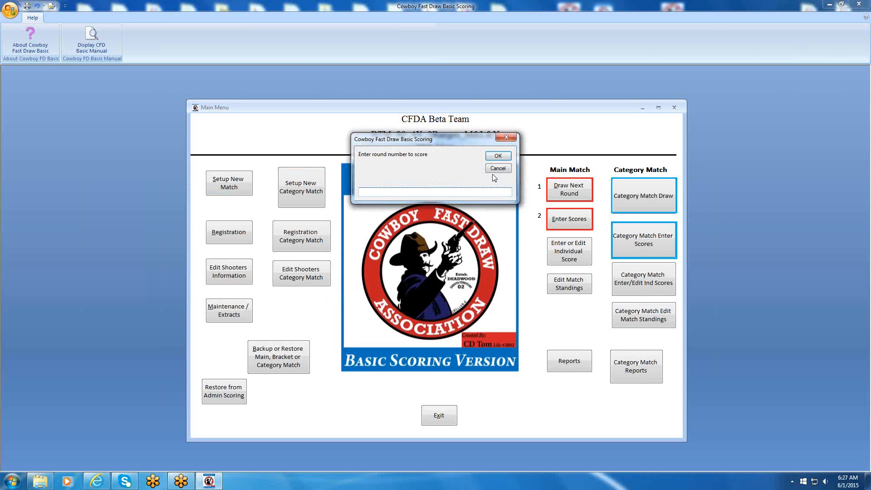
{"action": "type", "text": "1"}
{"action": "key", "text": "Return"}
{"action": "key", "text": "Return"}
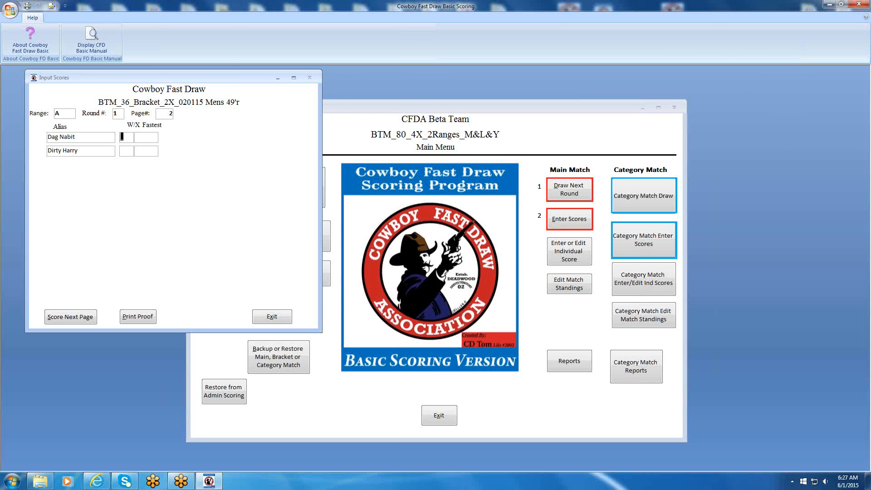
{"action": "type", "text": "X"}
{"action": "type", "text": "455"}
{"action": "key", "text": "Tab"}
{"action": "type", "text": "W"}
{"action": "type", "text": "444"}
{"action": "key", "text": "Tab"}
{"action": "left_click", "coordinate": [63, 318]}
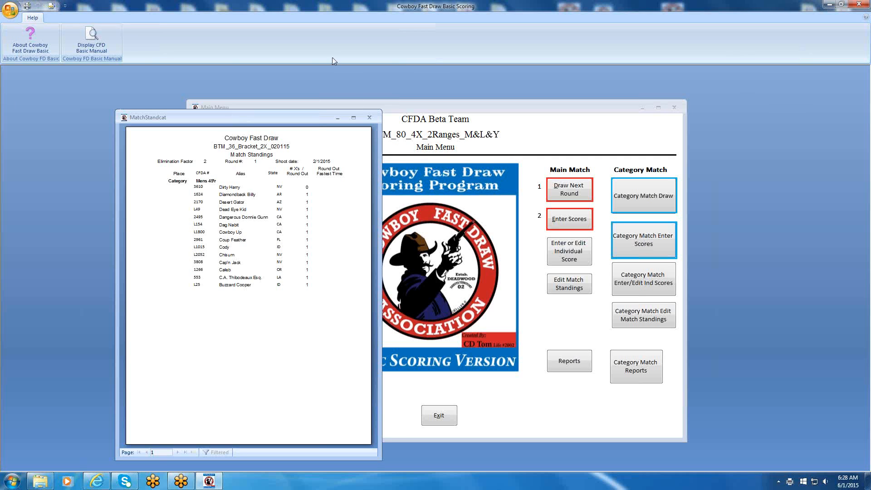
{"action": "left_click", "coordinate": [369, 116]}
{"action": "left_click", "coordinate": [369, 118]}
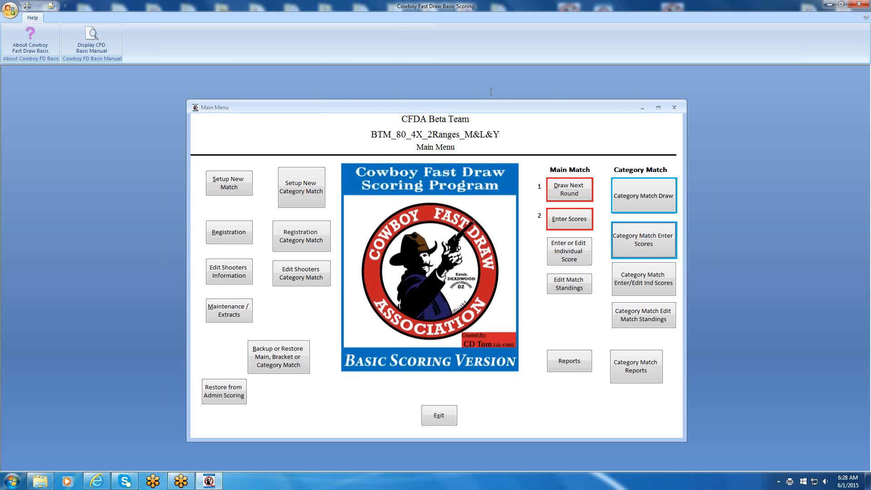
Draw round 2 of the category match for Mens 49'r on range A and close the lane assignment report.
{"action": "left_click", "coordinate": [654, 195]}
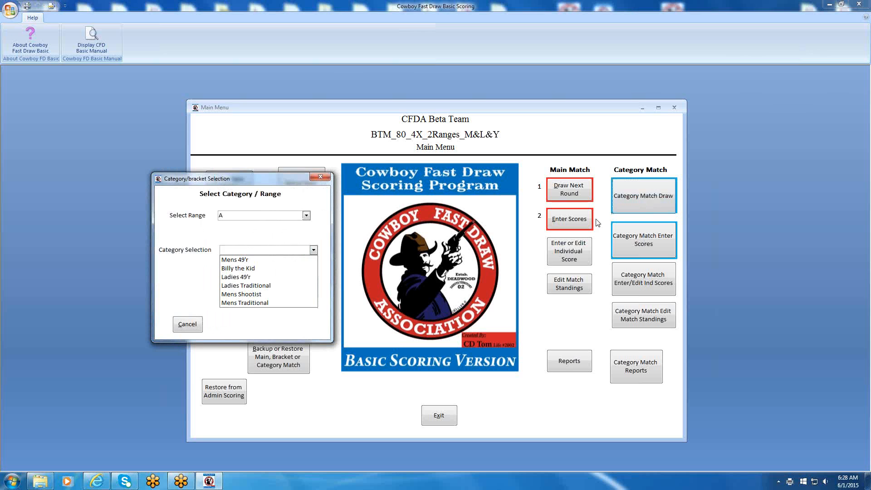
{"action": "left_click", "coordinate": [236, 262]}
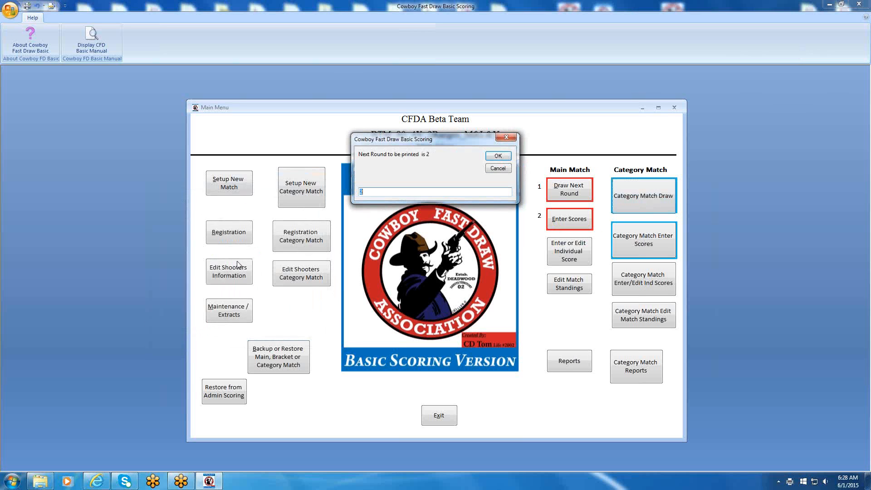
{"action": "left_click", "coordinate": [500, 157]}
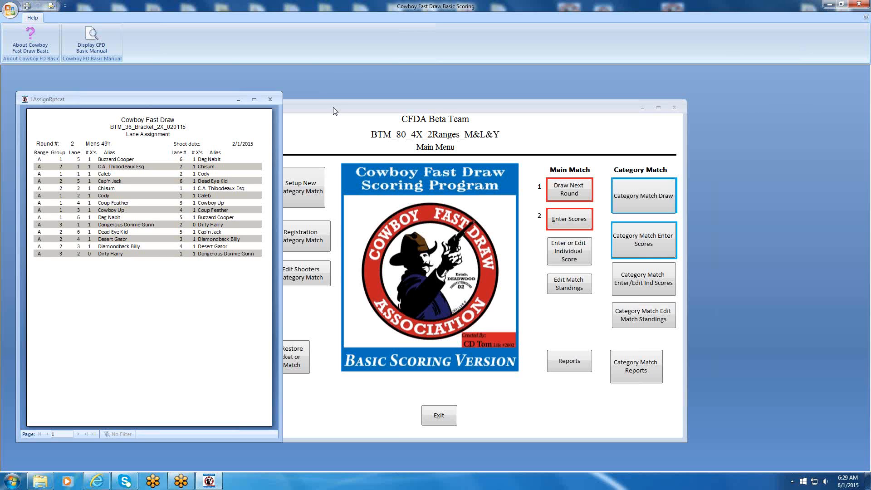
{"action": "left_click", "coordinate": [270, 99]}
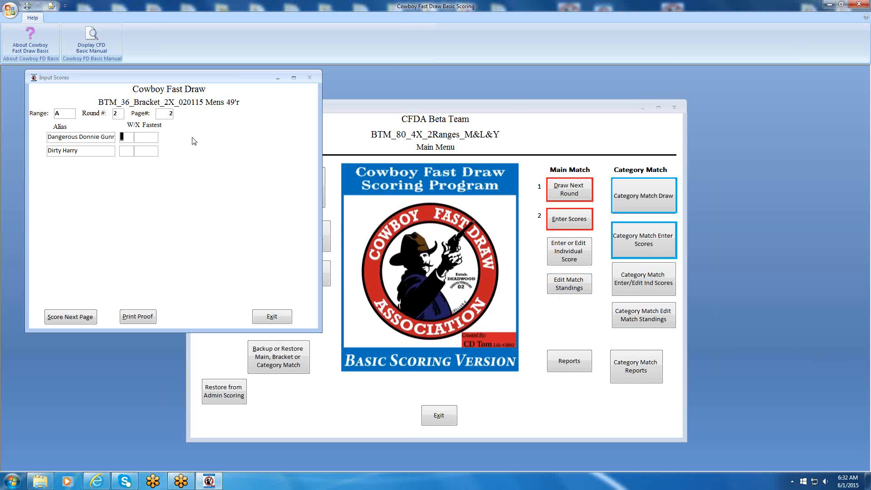
Score page 2 of Mens 49'r round 2 on range A with W 433 and W 544, and close the match standings.
{"action": "type", "text": "w"}
{"action": "type", "text": "433"}
{"action": "key", "text": "Tab"}
{"action": "type", "text": "W"}
{"action": "key", "text": "Tab"}
{"action": "type", "text": "544"}
{"action": "key", "text": "Tab"}
{"action": "left_click", "coordinate": [70, 317]}
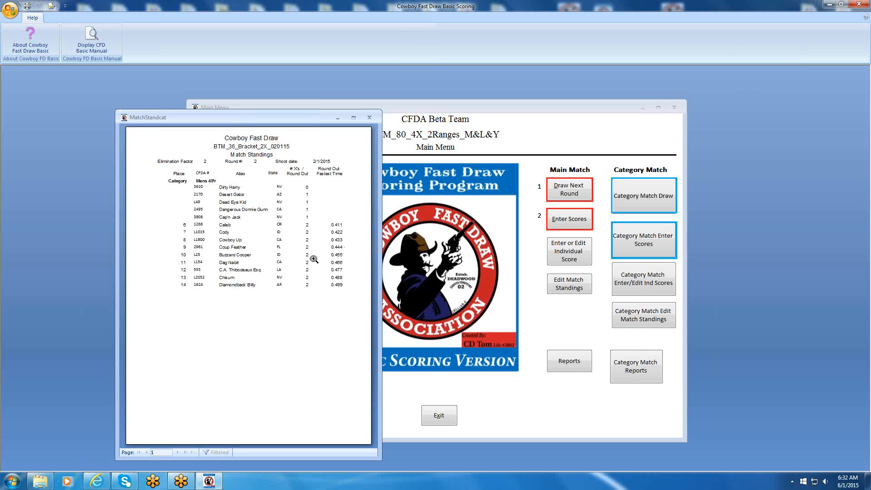
{"action": "left_click", "coordinate": [369, 118]}
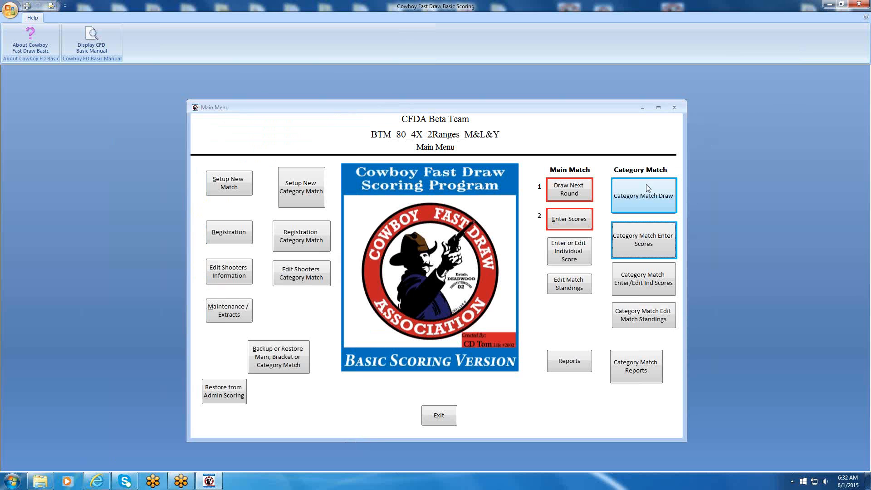
Draw round 3 of the category match for Mens 49'r on range A and close the lane assignment report.
{"action": "left_click", "coordinate": [634, 199]}
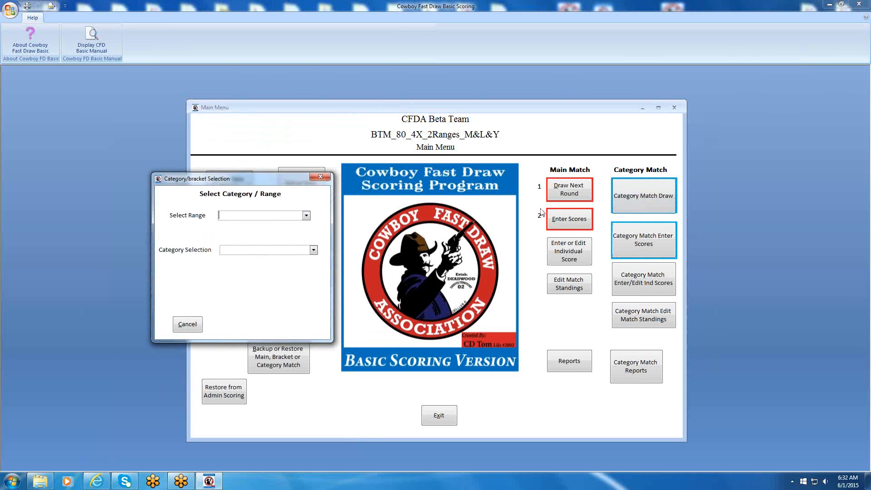
{"action": "type", "text": "A"}
{"action": "key", "text": "Tab"}
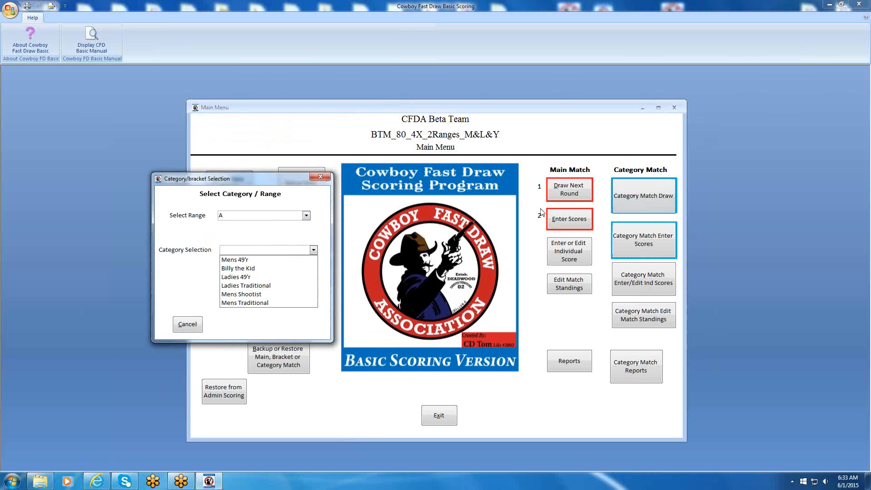
{"action": "left_click", "coordinate": [239, 261]}
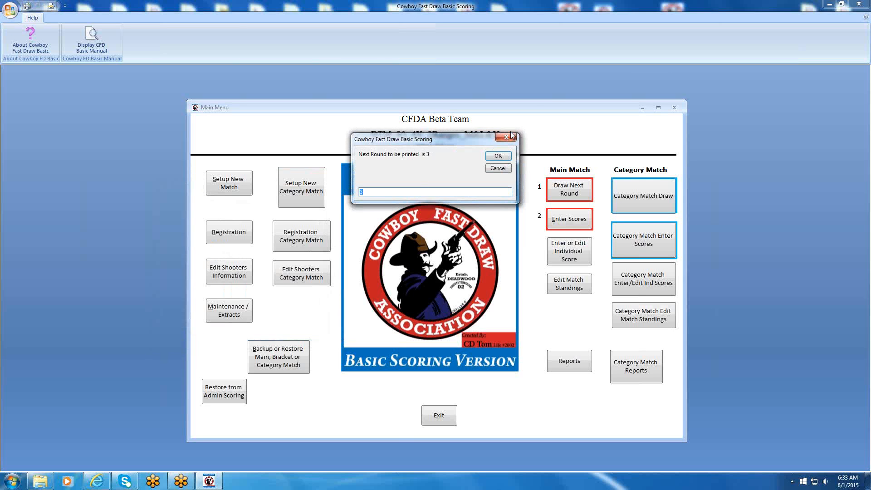
{"action": "left_click", "coordinate": [501, 155]}
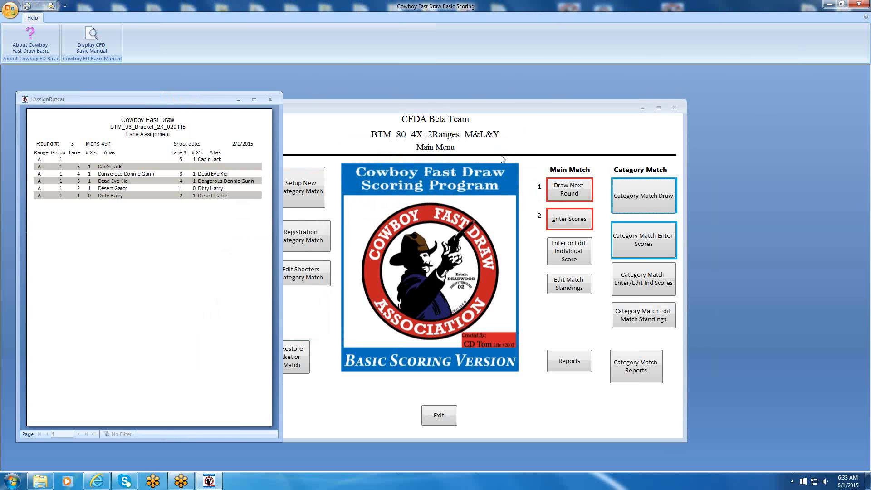
{"action": "left_click", "coordinate": [269, 99]}
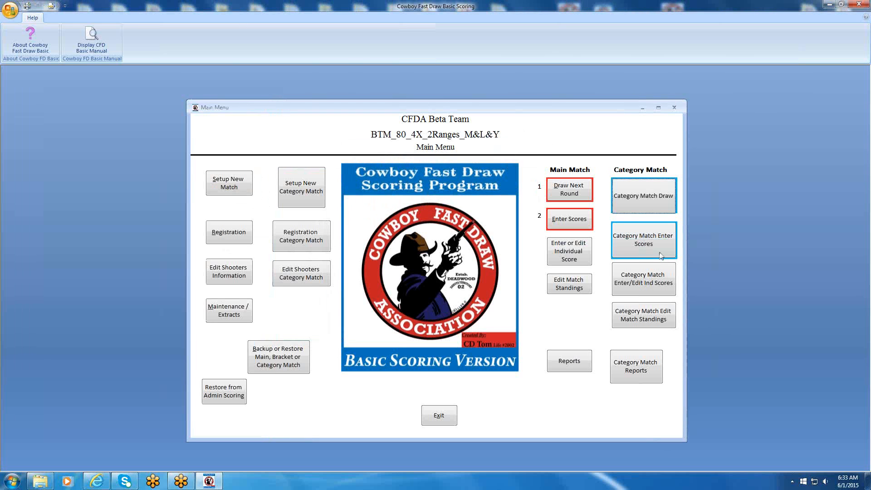
Open category match score entry for Mens 49'r on range A, round 3, page 1.
{"action": "left_click", "coordinate": [648, 239]}
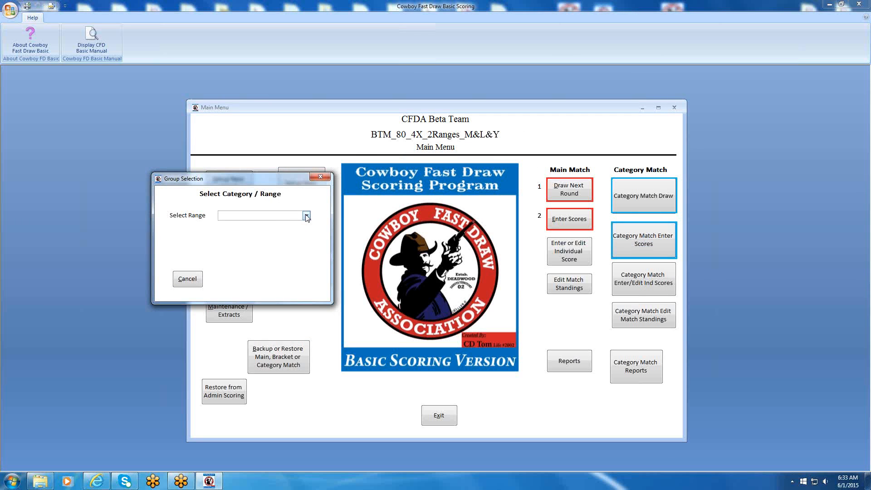
{"action": "left_click", "coordinate": [306, 216]}
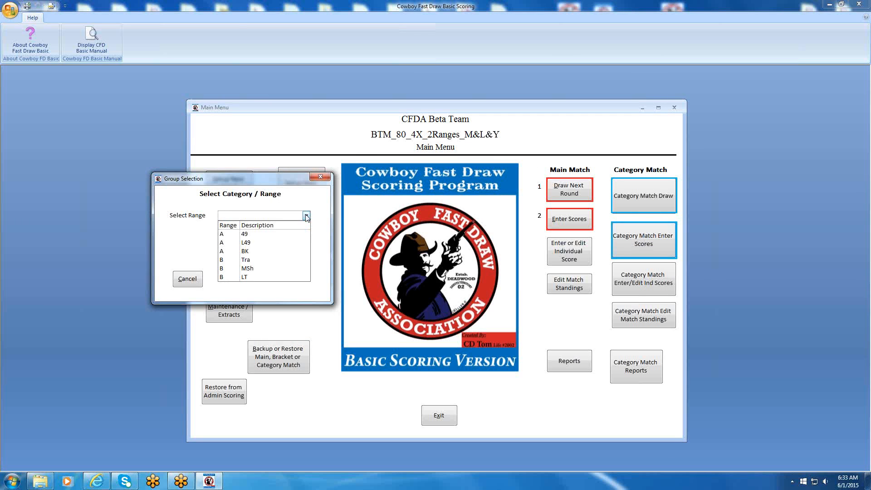
{"action": "left_click", "coordinate": [250, 234]}
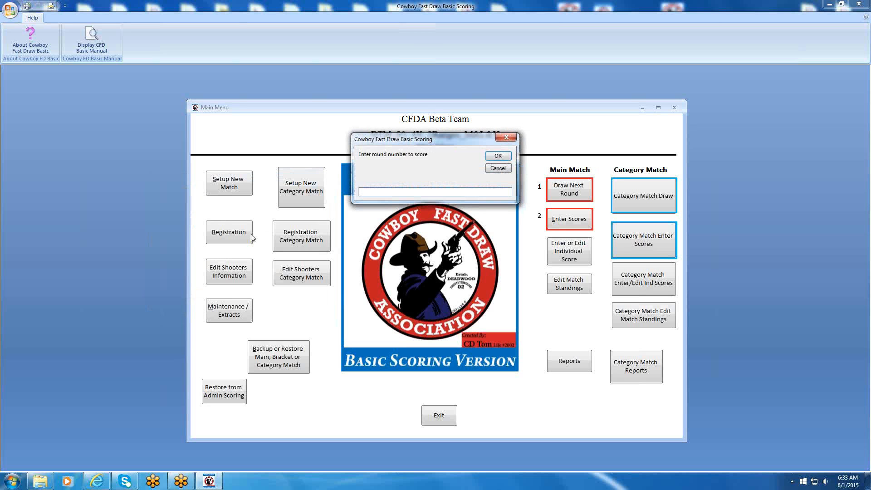
{"action": "type", "text": "1"}
{"action": "key", "text": "Return"}
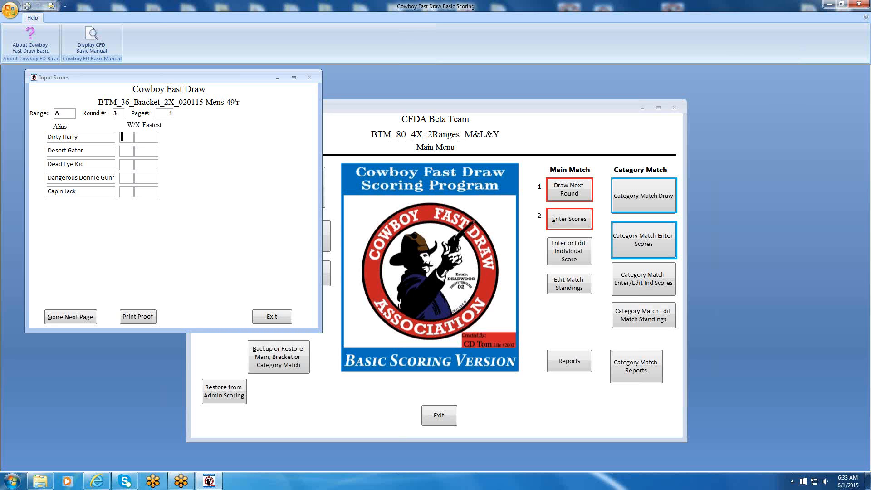
Score the first four shooters of Mens 49'r round 3 with W 0.444, X 0.435, W 0.435 and X 0.546.
{"action": "type", "text": "W"}
{"action": "type", "text": "444"}
{"action": "key", "text": "Tab"}
{"action": "type", "text": "X"}
{"action": "type", "text": "435"}
{"action": "key", "text": "Tab"}
{"action": "type", "text": "W435"}
{"action": "key", "text": "Tab"}
{"action": "type", "text": "X"}
{"action": "type", "text": "546"}
{"action": "key", "text": "Tab"}
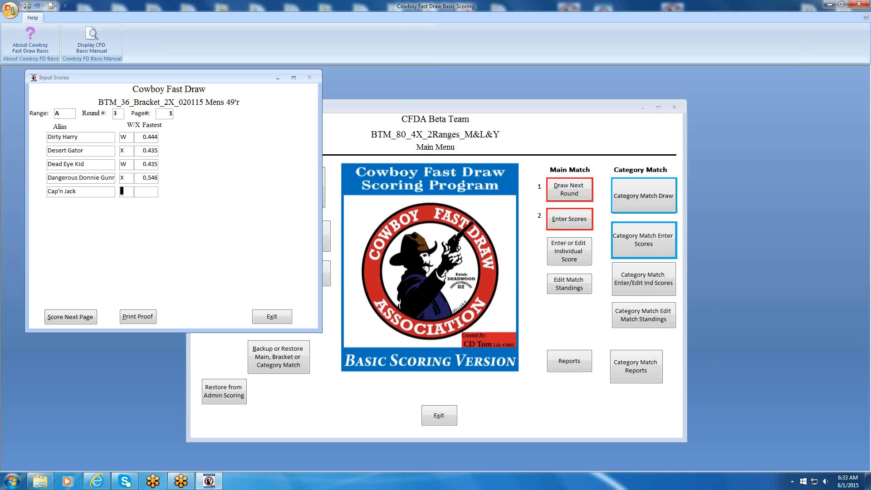
Score the fifth shooter of round 3 with W 0.488, submit the page and close the match standings.
{"action": "type", "text": "W488"}
{"action": "key", "text": "Tab"}
{"action": "left_click", "coordinate": [76, 316]}
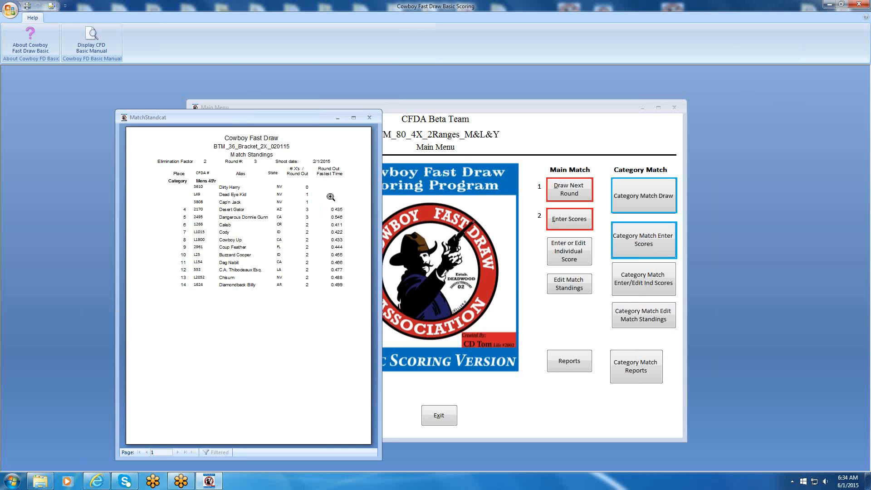
{"action": "left_click", "coordinate": [368, 118]}
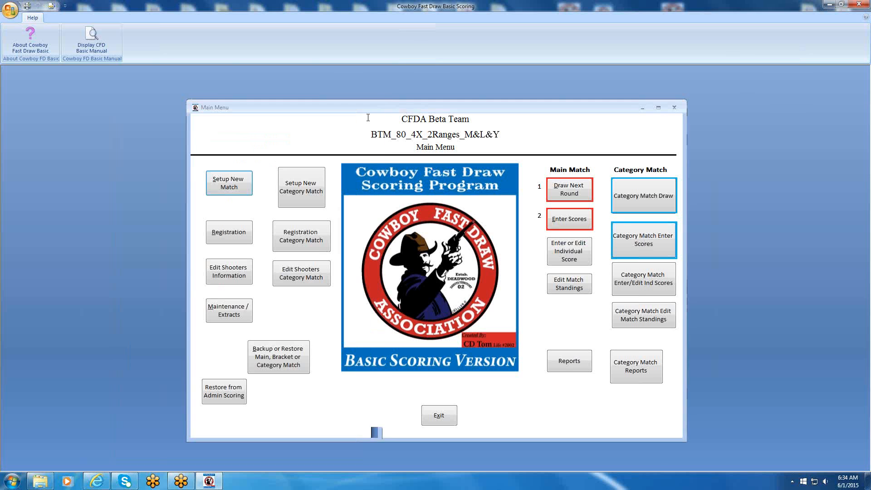
Draw round 4 of the category match for Mens 49'r on range A and close the lane assignment report.
{"action": "left_click", "coordinate": [655, 197]}
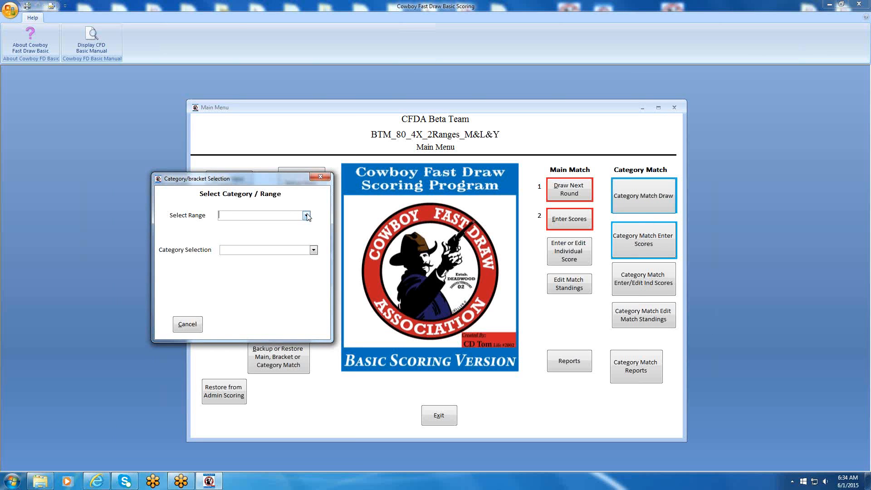
{"action": "type", "text": "a"}
{"action": "key", "text": "Tab"}
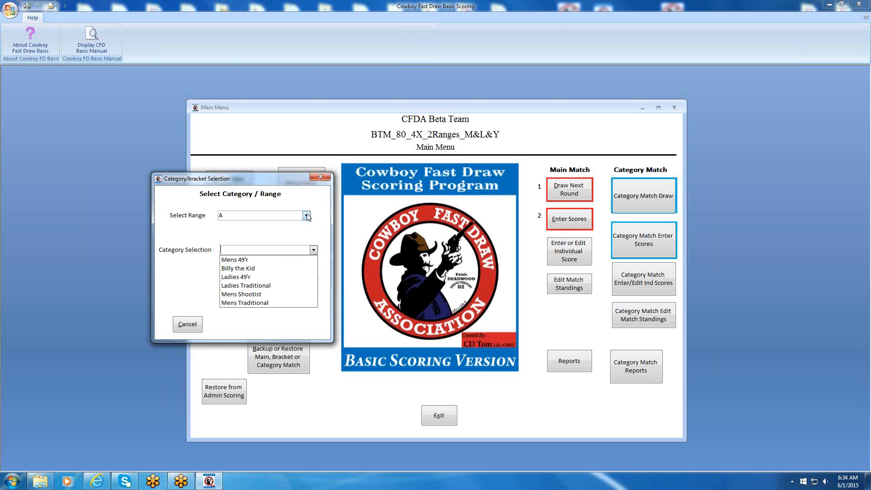
{"action": "left_click", "coordinate": [244, 260]}
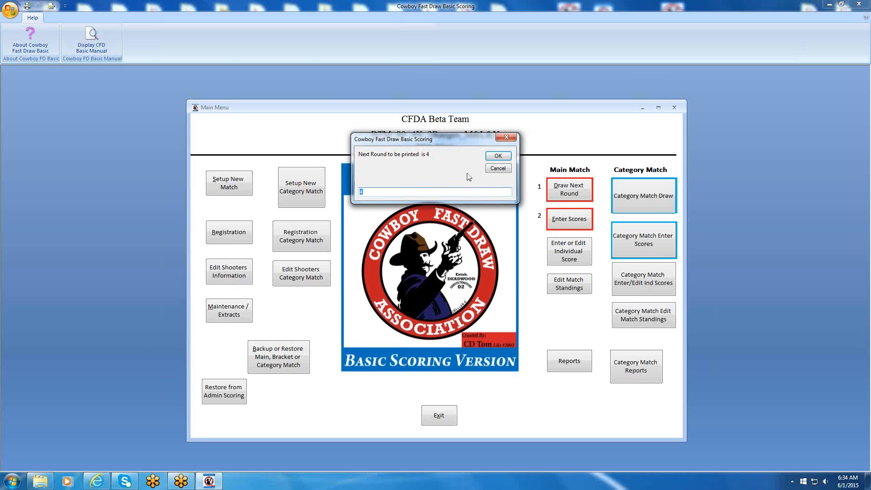
{"action": "left_click", "coordinate": [498, 157]}
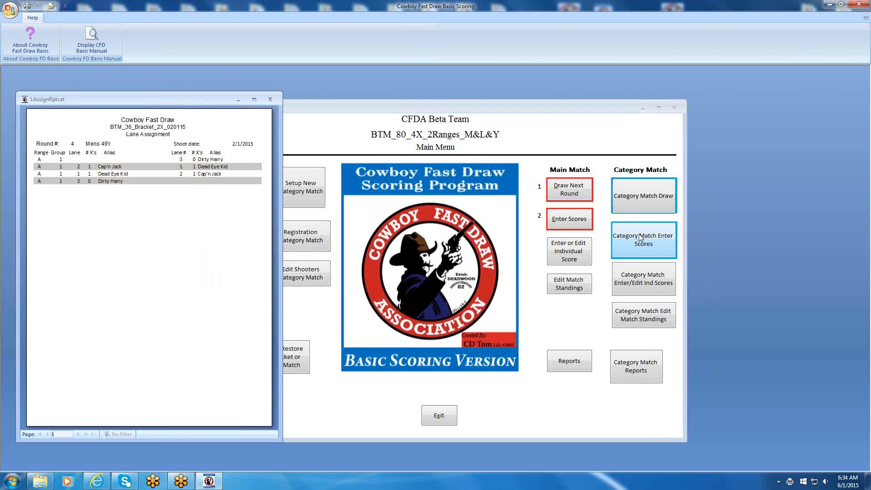
{"action": "left_click", "coordinate": [268, 99]}
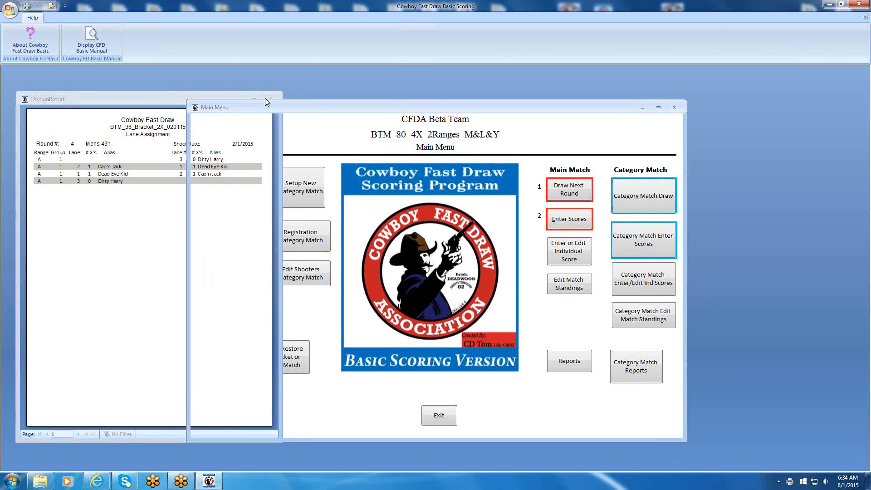
Open category match score entry for Mens 49'r on range A, round 4, page 1.
{"action": "left_click", "coordinate": [630, 237]}
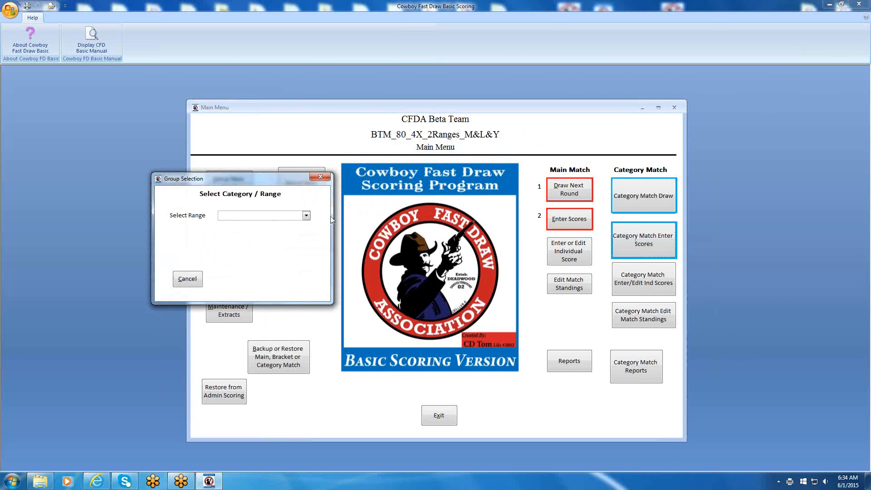
{"action": "left_click", "coordinate": [306, 216]}
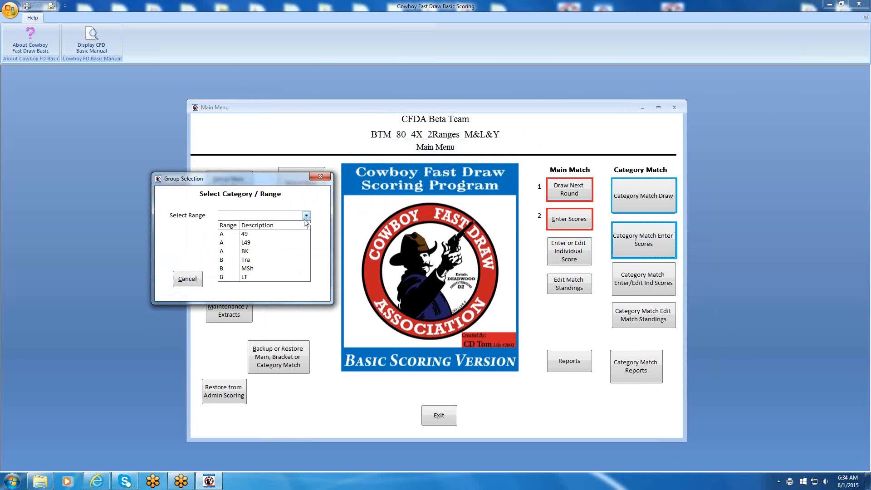
{"action": "left_click", "coordinate": [257, 234]}
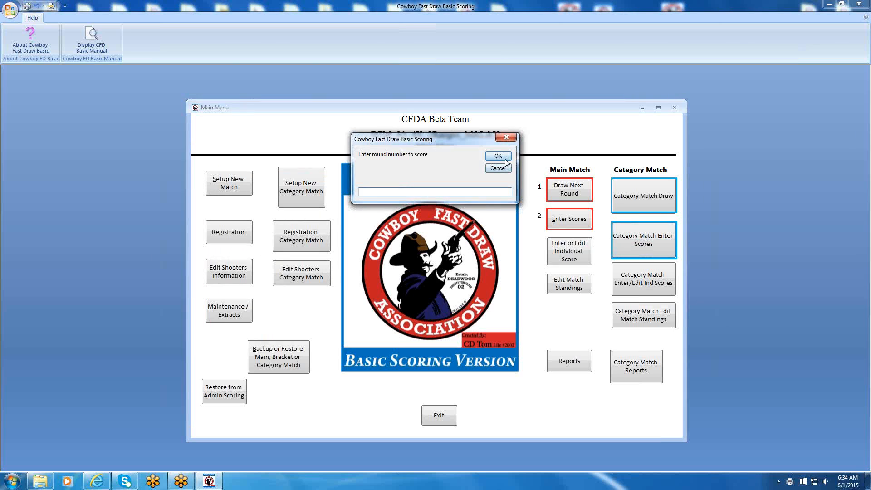
{"action": "type", "text": "4"}
{"action": "key", "text": "Return"}
{"action": "key", "text": "Return"}
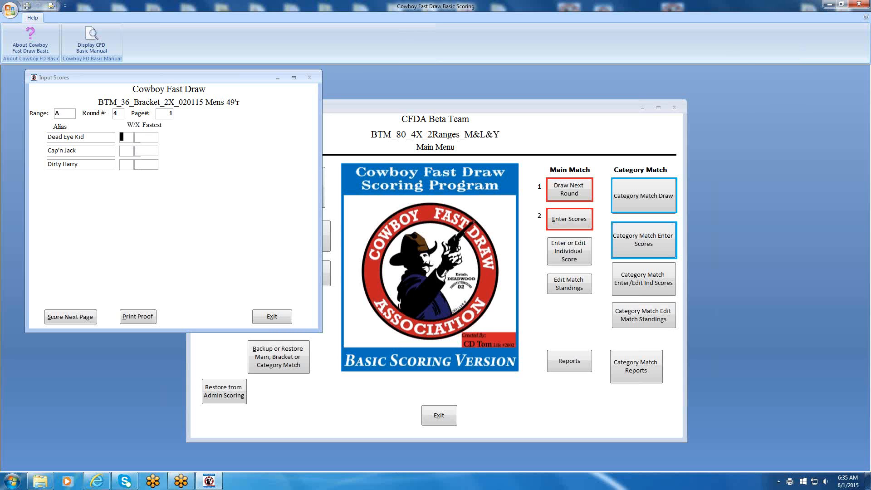
Score the first two shooters of Mens 49'r round 4 with X 99 and X 33.
{"action": "type", "text": "X"}
{"action": "type", "text": "99"}
{"action": "key", "text": "Tab"}
{"action": "type", "text": "x"}
{"action": "type", "text": "33"}
{"action": "key", "text": "Tab"}
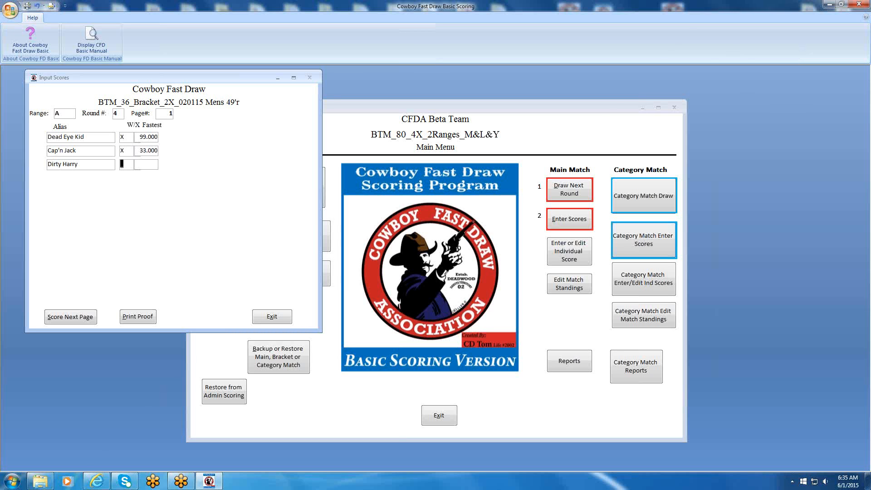
{"action": "type", "text": "w"}
{"action": "left_click", "coordinate": [128, 167]}
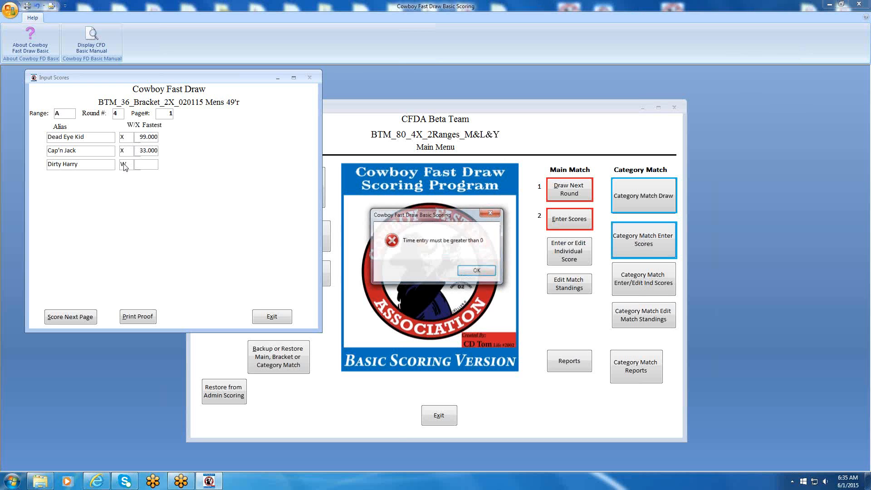
{"action": "left_click", "coordinate": [474, 271]}
Score the third shooter of round 4 with X 33, submit the page and close the match standings.
{"action": "type", "text": "X"}
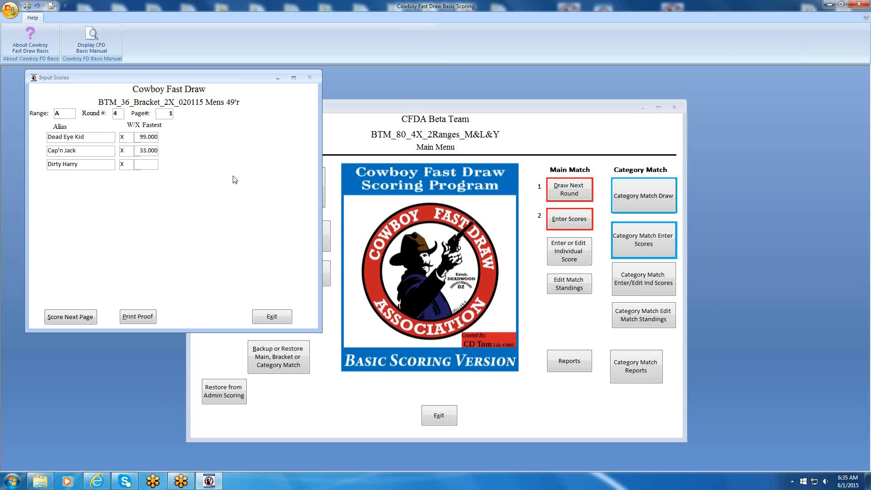
{"action": "type", "text": "33"}
{"action": "key", "text": "Return"}
{"action": "left_click", "coordinate": [66, 317]}
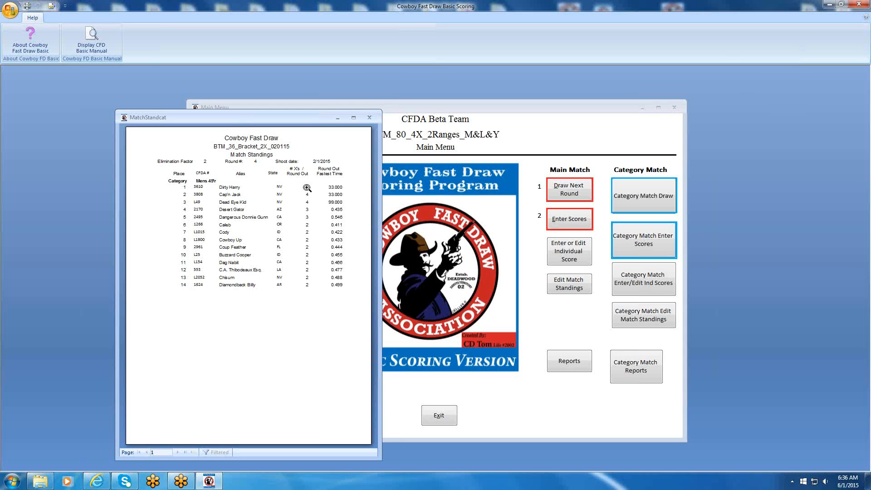
{"action": "left_click", "coordinate": [369, 117]}
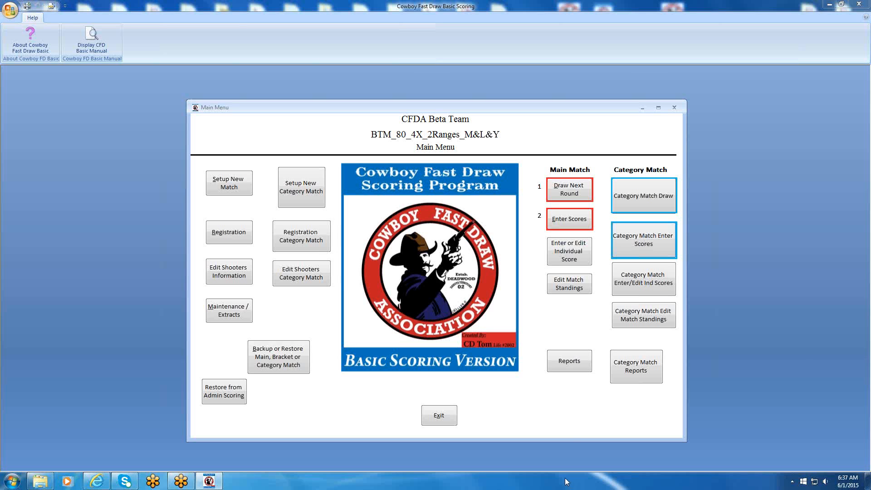
Generate the main match's Bracket Report and dismiss the notice about the exported RTF and PDF files.
{"action": "left_click", "coordinate": [562, 360]}
{"action": "left_click", "coordinate": [521, 309]}
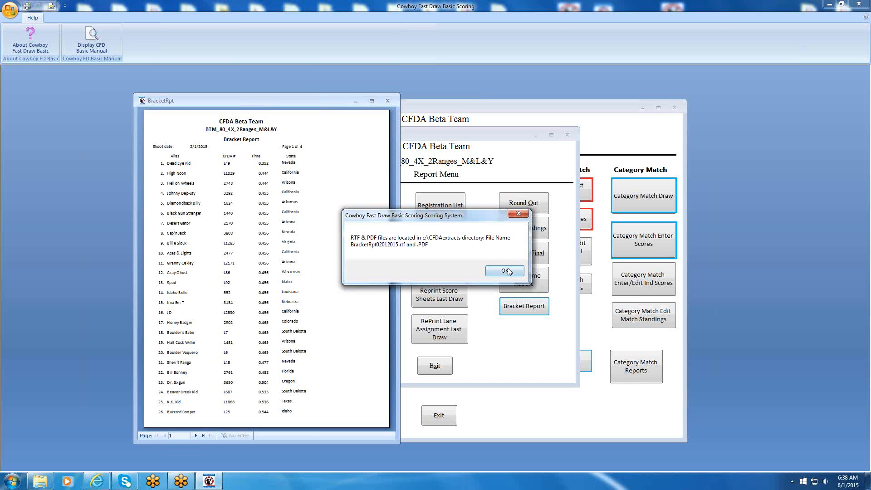
{"action": "left_click", "coordinate": [506, 272]}
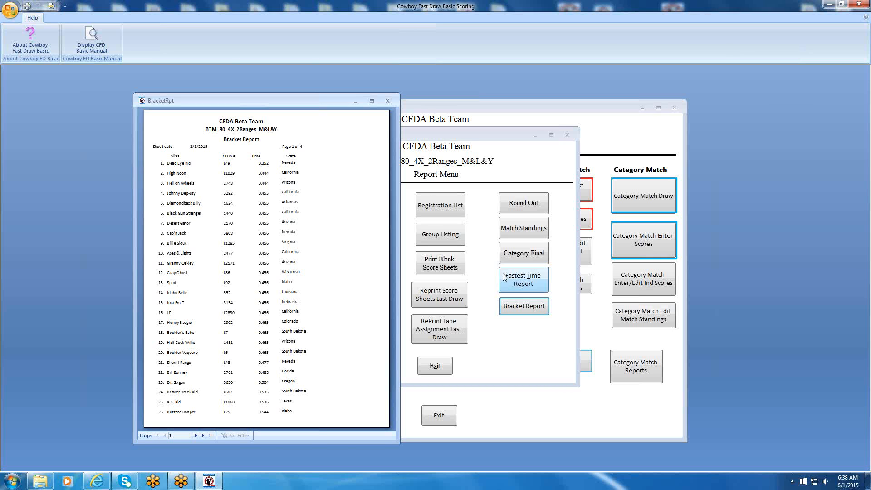
Page through the Bracket Report to its last page and back to the first, examining the shooters' order and times.
{"action": "left_click", "coordinate": [196, 434]}
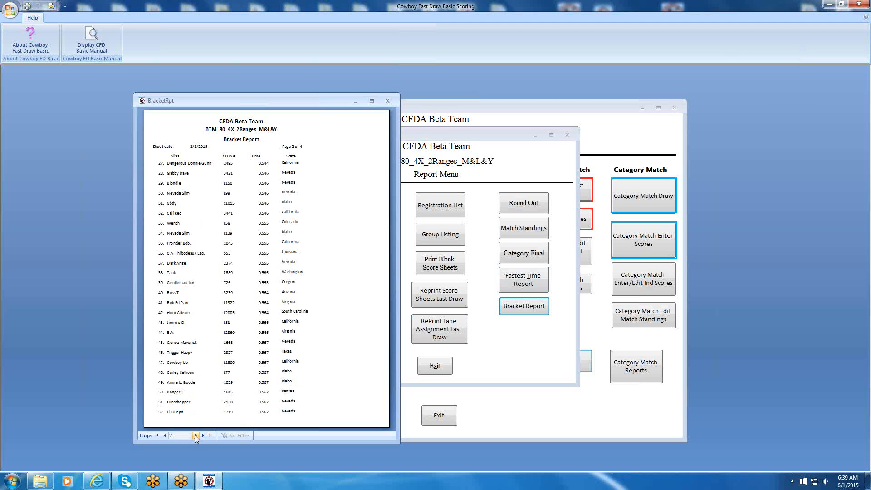
{"action": "left_click", "coordinate": [196, 435]}
{"action": "left_click", "coordinate": [196, 435]}
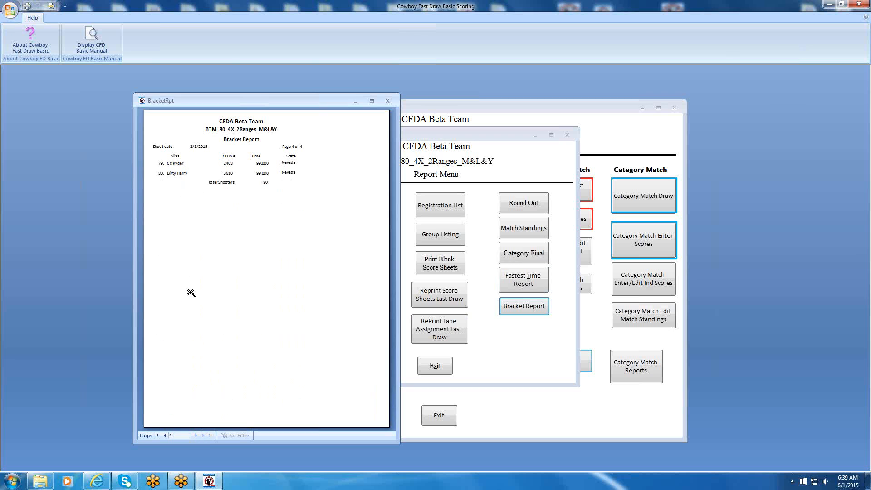
{"action": "left_click", "coordinate": [165, 435]}
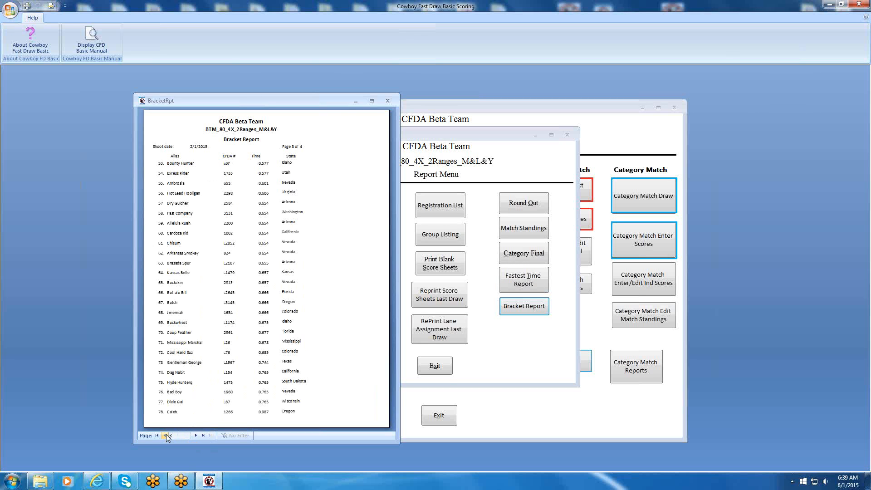
{"action": "left_click", "coordinate": [165, 435]}
{"action": "left_click", "coordinate": [165, 435]}
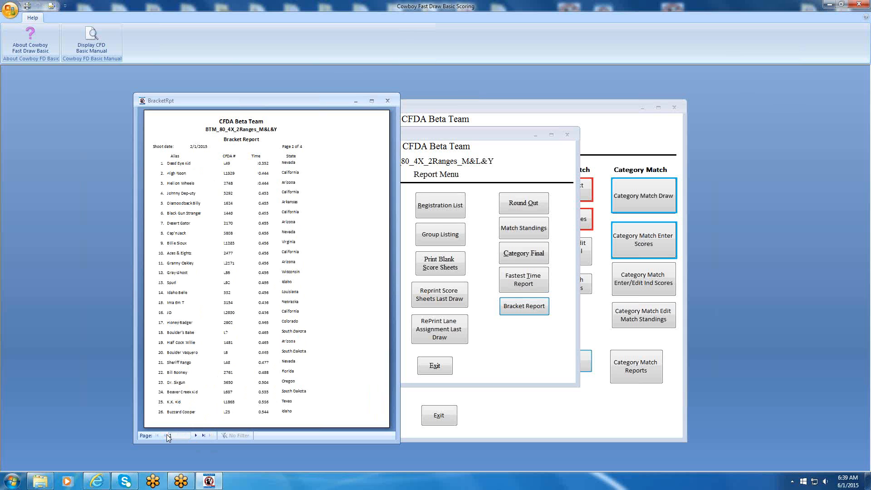
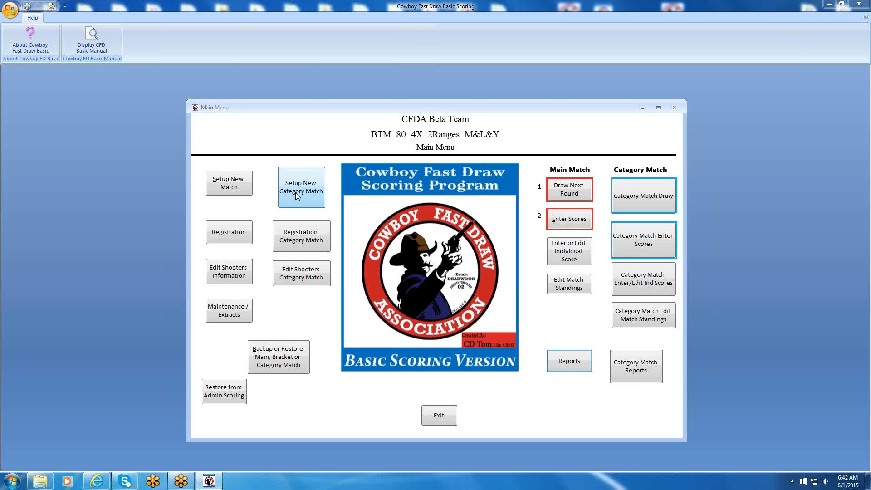
Clear the previous category match, confirm the deletion and set the new side match type to Bracket Match.
{"action": "left_click", "coordinate": [297, 196]}
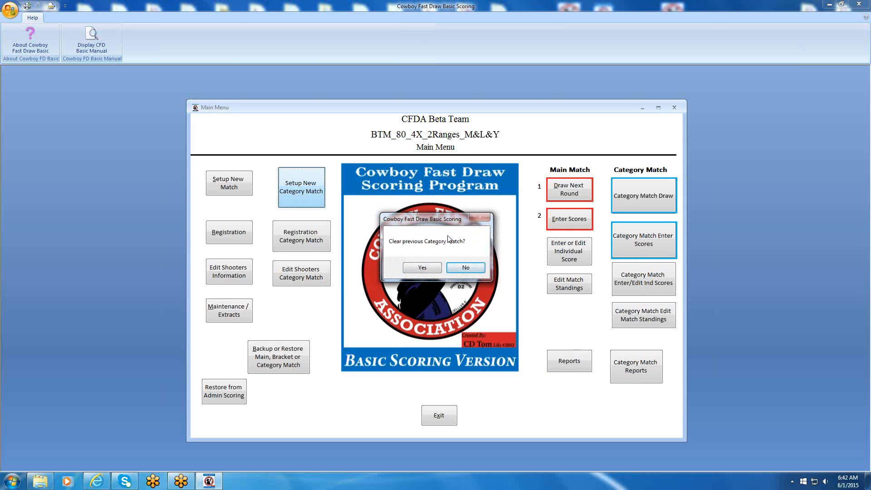
{"action": "left_click", "coordinate": [417, 269]}
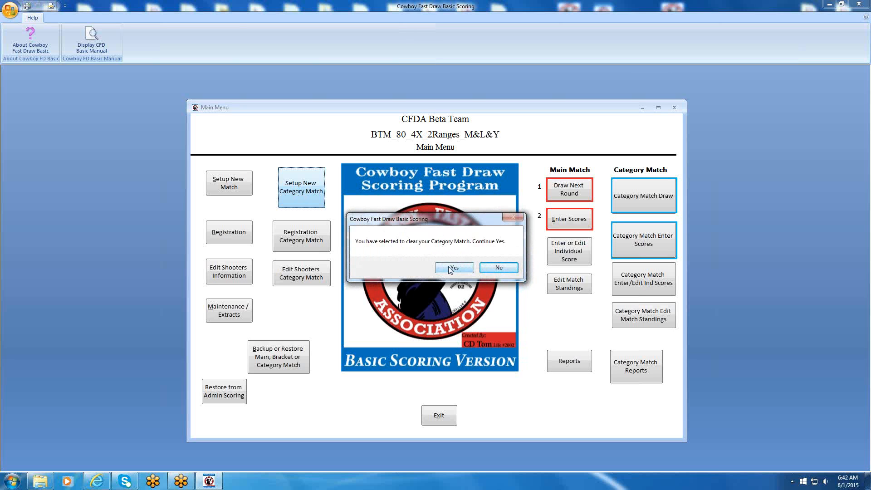
{"action": "left_click", "coordinate": [452, 268]}
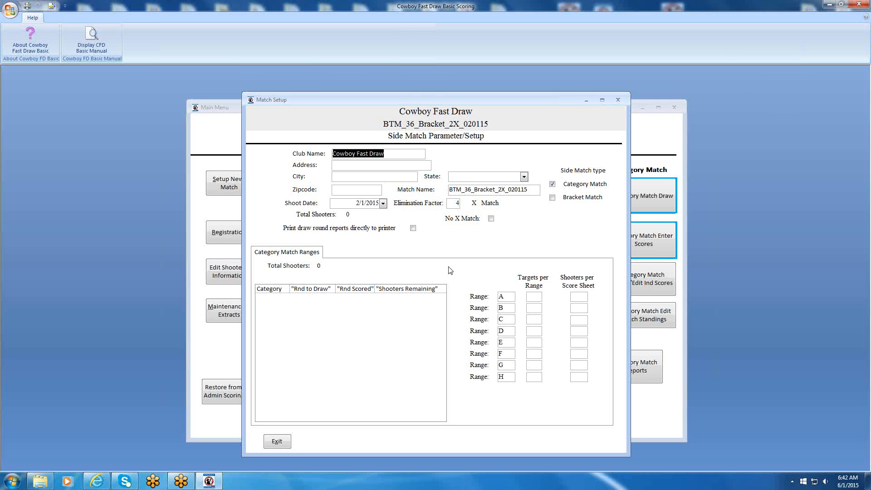
{"action": "left_click", "coordinate": [552, 197]}
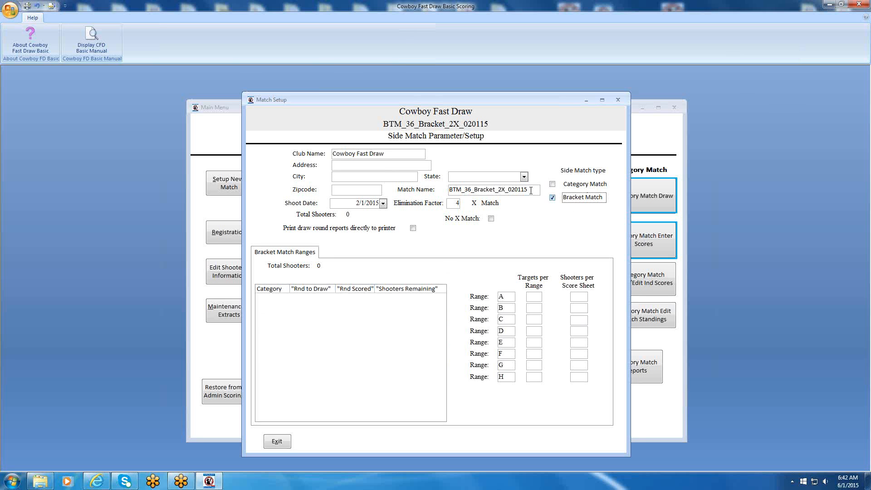
Name the side match "Test Bracket" and set its shoot date to 6/1/2015.
{"action": "left_click_drag", "start_coordinate": [531, 191], "coordinate": [382, 188]}
{"action": "type", "text": "Test Be"}
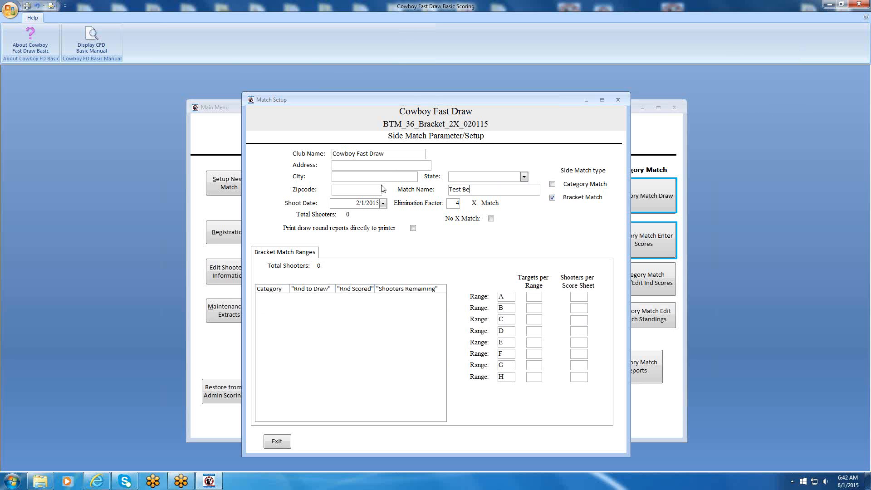
{"action": "type", "text": "rracket"}
{"action": "left_click", "coordinate": [382, 203]}
{"action": "left_click", "coordinate": [493, 235]}
{"action": "left_click", "coordinate": [493, 235]}
{"action": "left_click", "coordinate": [492, 235]}
{"action": "left_click", "coordinate": [493, 235]}
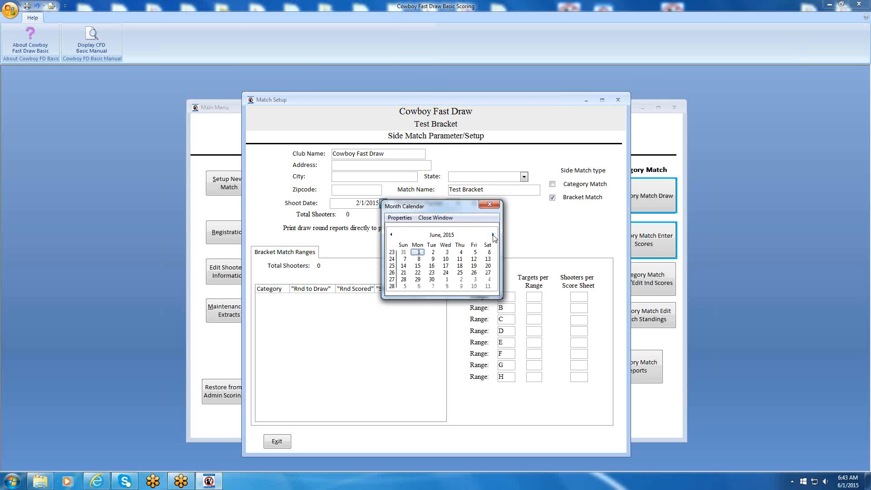
{"action": "left_click", "coordinate": [417, 254]}
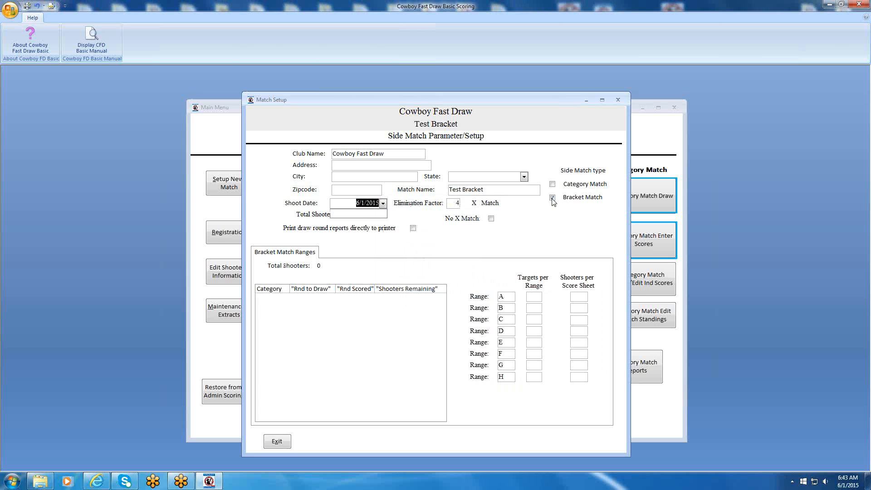
Set the elimination factor to 2, give range A 6 targets and 12 shooters per score sheet, and exit the match setup.
{"action": "double_click", "coordinate": [458, 202]}
{"action": "type", "text": "2"}
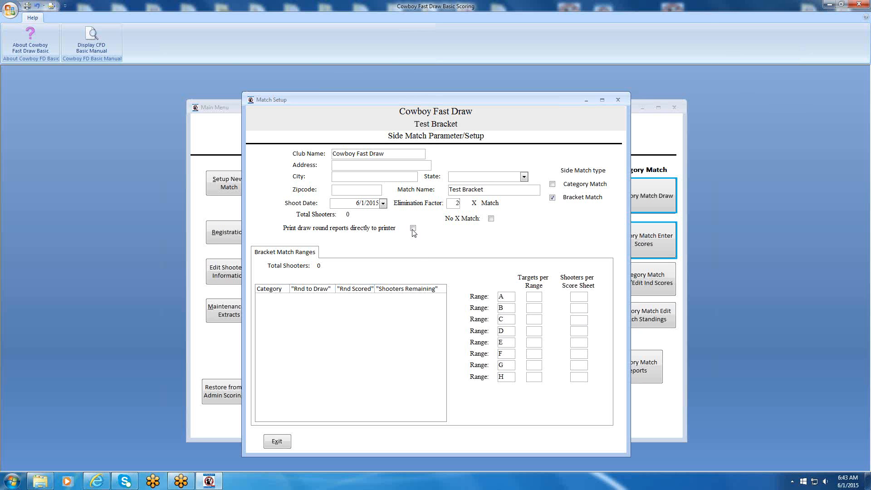
{"action": "left_click", "coordinate": [529, 296]}
{"action": "type", "text": "61212"}
{"action": "left_click", "coordinate": [278, 443]}
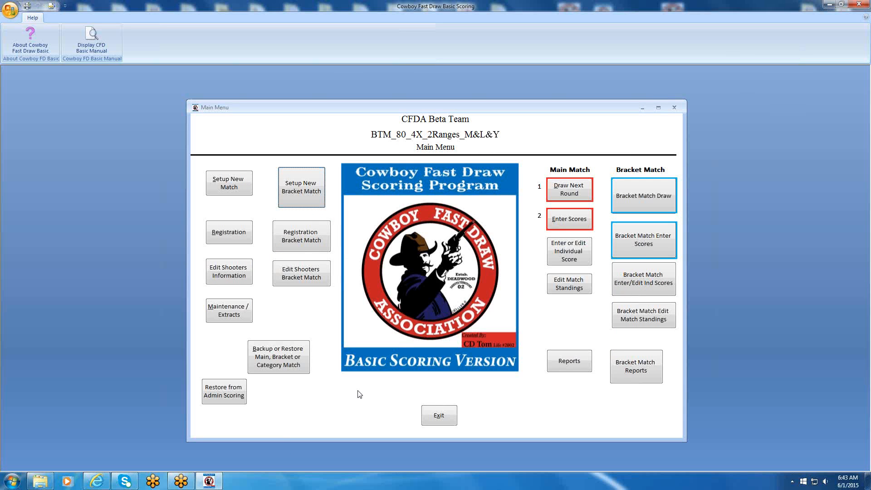
Register the first bracket match shooter by entering the CFDA number and choosing the Master Gunfighter category.
{"action": "left_click", "coordinate": [307, 235]}
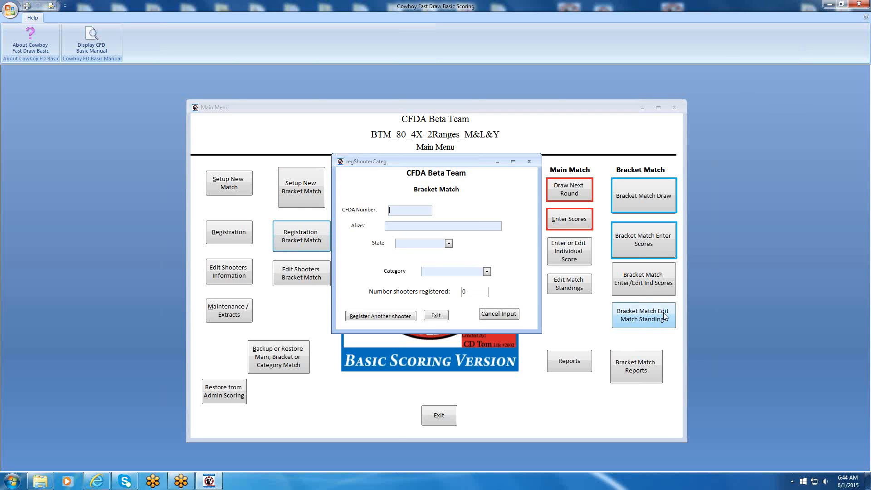
{"action": "type", "text": "1"}
{"action": "type", "text": "49"}
{"action": "key", "text": "Tab"}
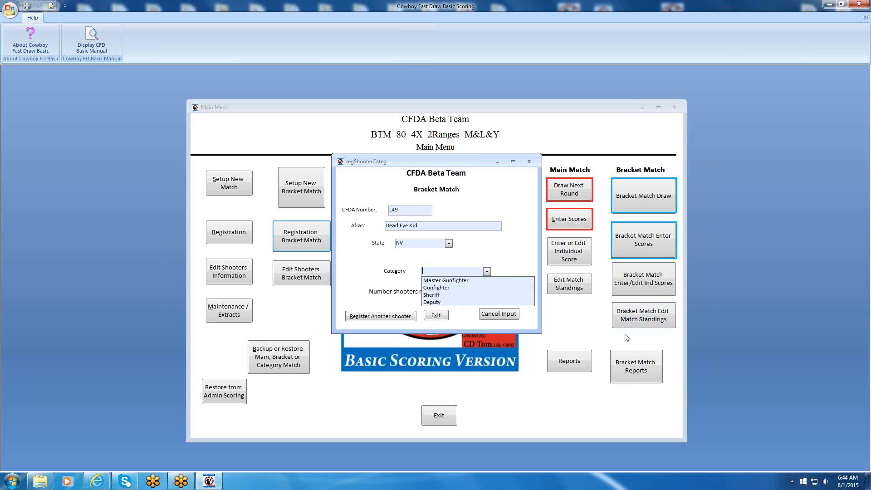
{"action": "left_click", "coordinate": [435, 280]}
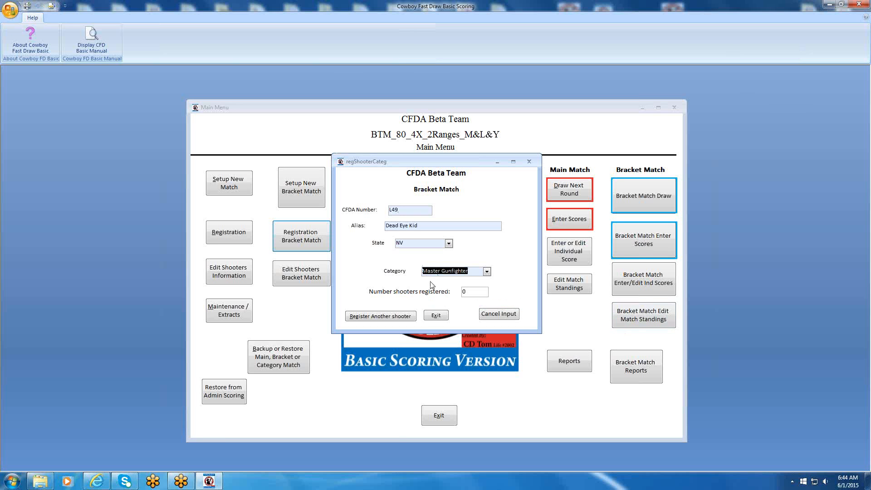
{"action": "left_click", "coordinate": [381, 318]}
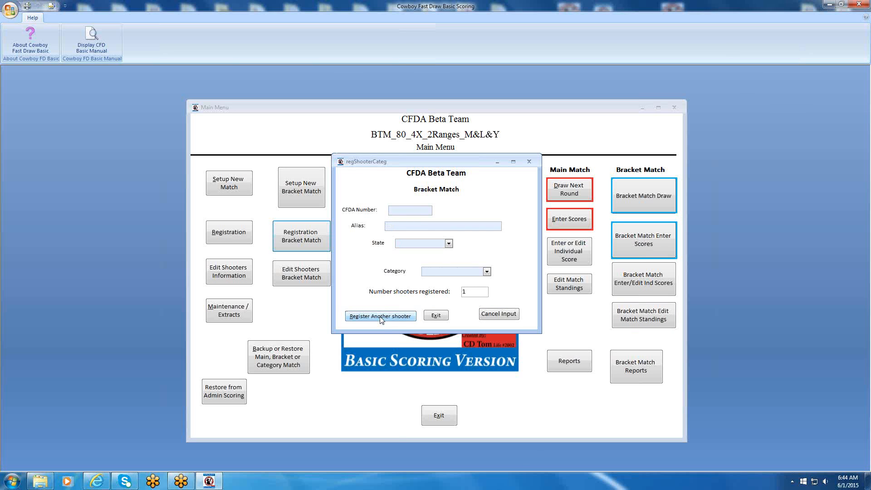
Register a second bracket match shooter by CFDA number in the Master Gunfighter category.
{"action": "type", "text": "1029"}
{"action": "key", "text": "Tab"}
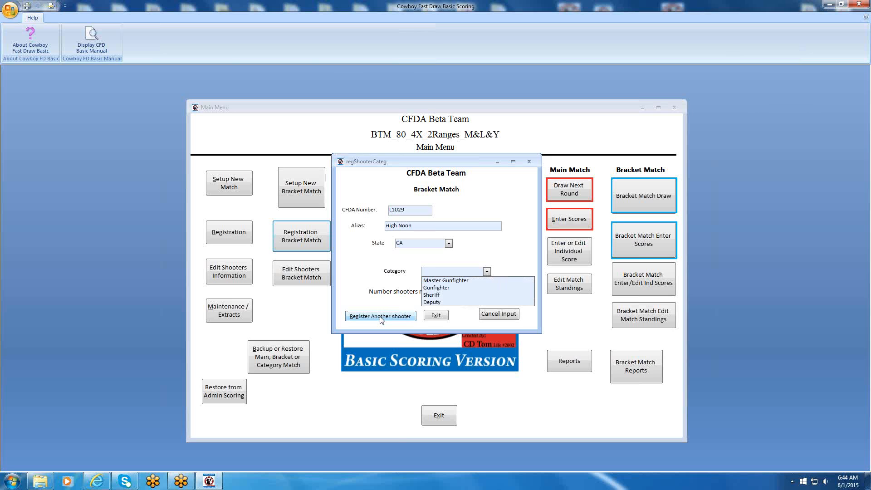
{"action": "key", "text": "Down"}
{"action": "key", "text": "Return"}
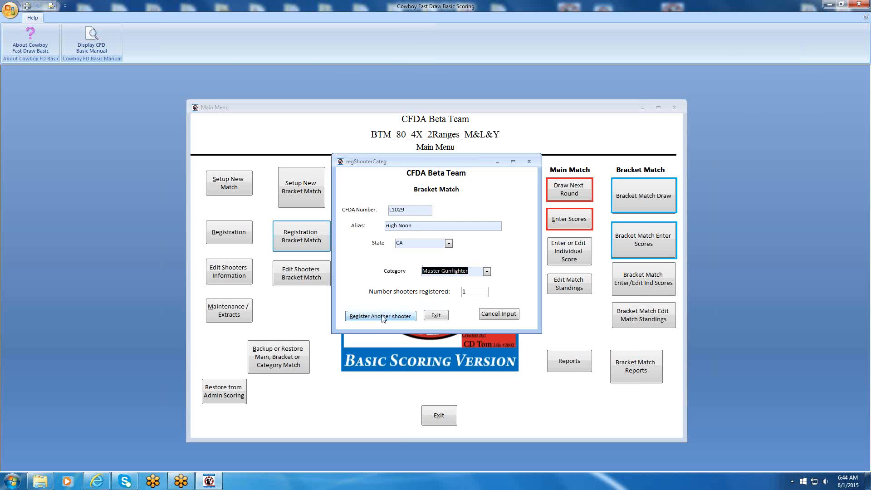
{"action": "left_click", "coordinate": [383, 317]}
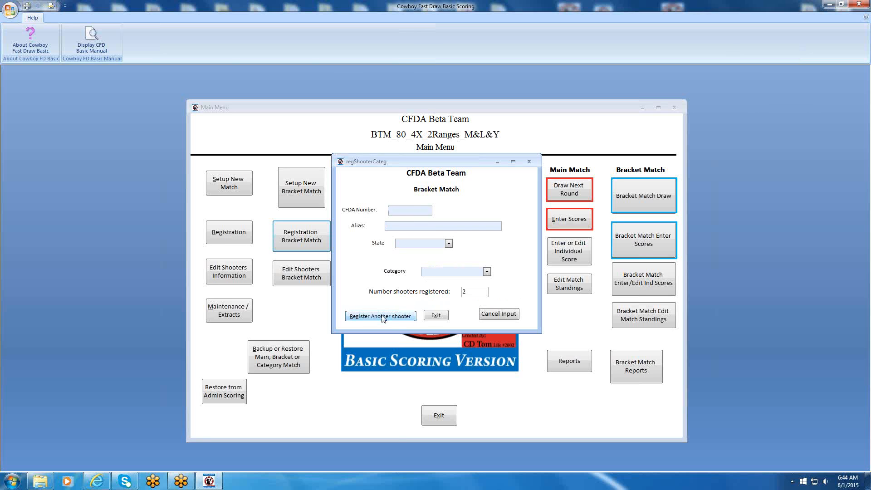
Register a third shooter by CFDA number, also as a Master Gunfighter.
{"action": "type", "text": "2748"}
{"action": "key", "text": "Tab"}
{"action": "key", "text": "Down"}
{"action": "key", "text": "Return"}
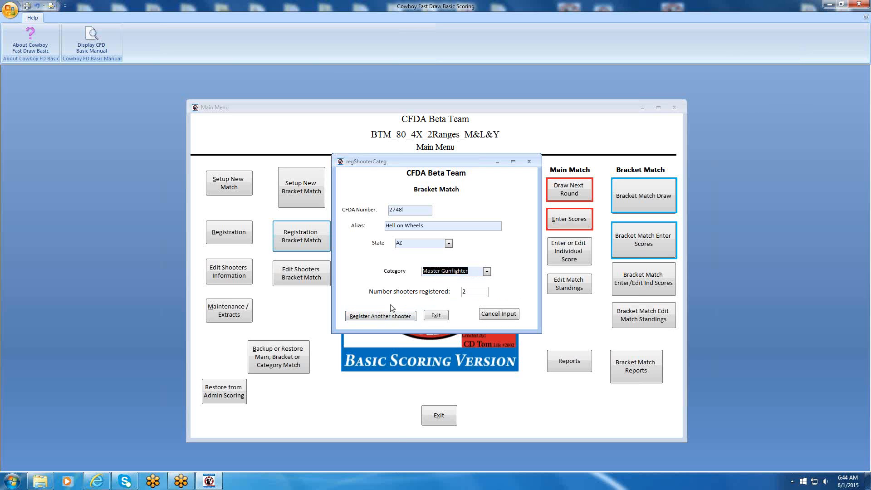
{"action": "left_click", "coordinate": [372, 319]}
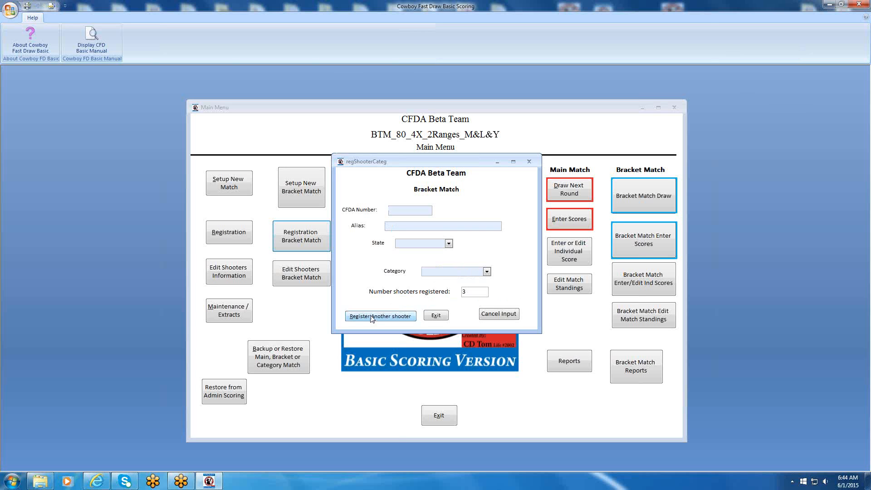
Register a fourth shooter by CFDA number as a Master Gunfighter and exit the bracket match registration.
{"action": "type", "text": "3292!"}
{"action": "key", "text": "Tab"}
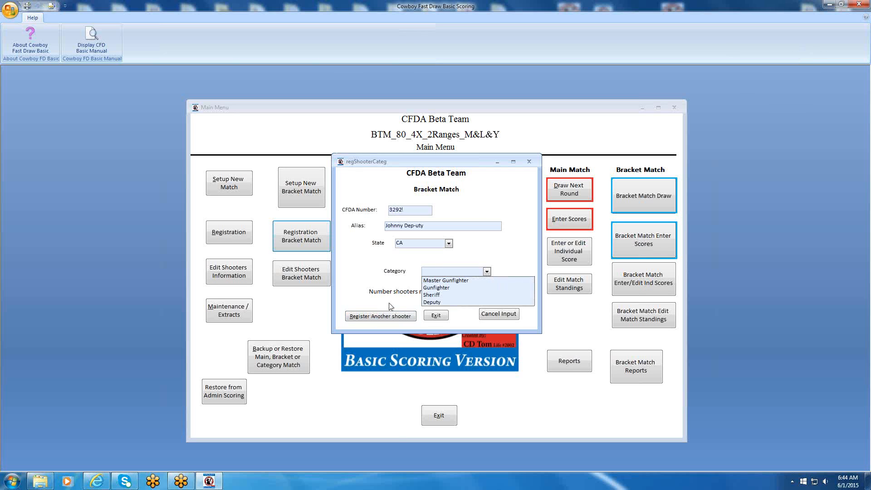
{"action": "left_click", "coordinate": [434, 280]}
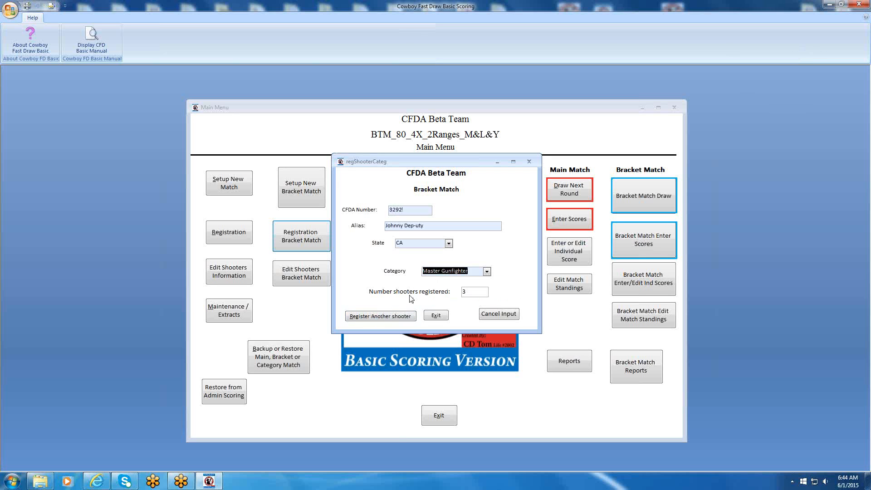
{"action": "left_click", "coordinate": [374, 318]}
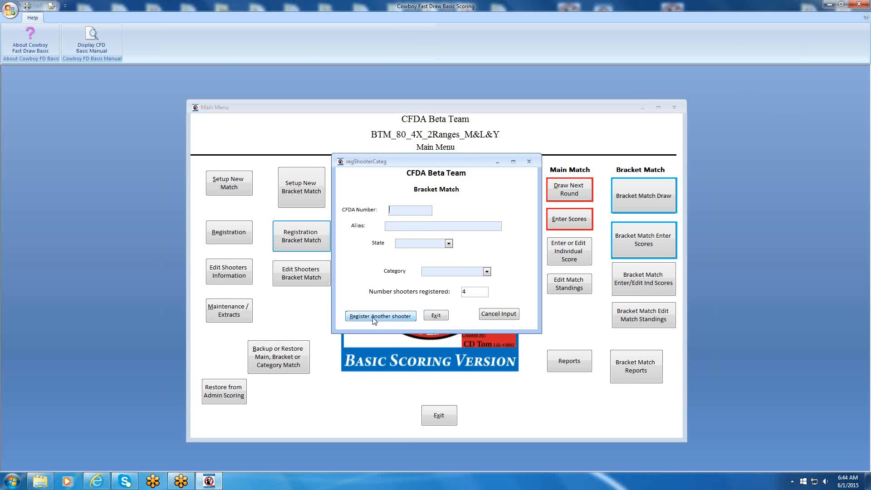
{"action": "left_click", "coordinate": [436, 315]}
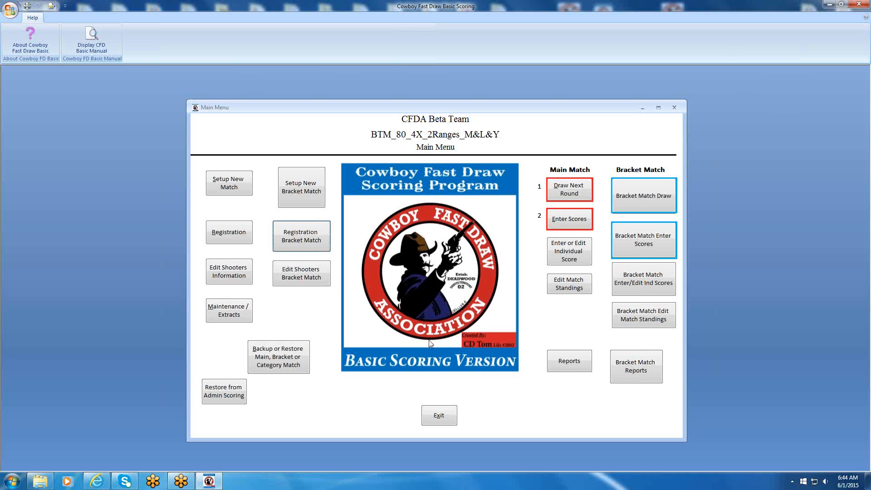
Restore the match data with option 2 from the BetaRegMaster_2-3-15_Bracket_80 folder under cowboyfdbasic and dismiss the completion notice.
{"action": "left_click", "coordinate": [287, 358]}
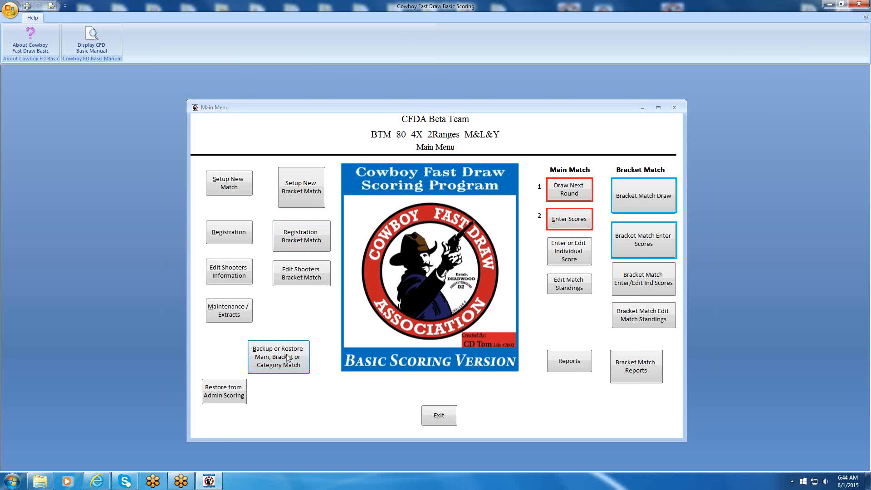
{"action": "type", "text": "2"}
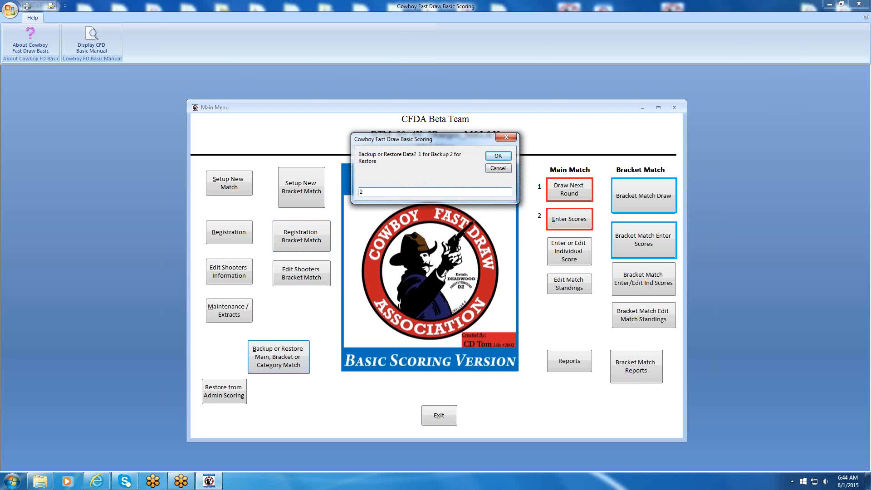
{"action": "left_click", "coordinate": [497, 155]}
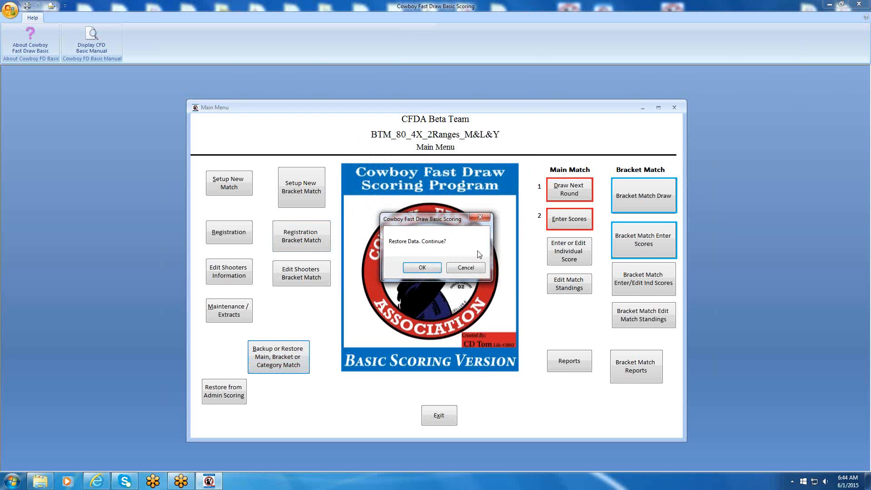
{"action": "left_click", "coordinate": [437, 268]}
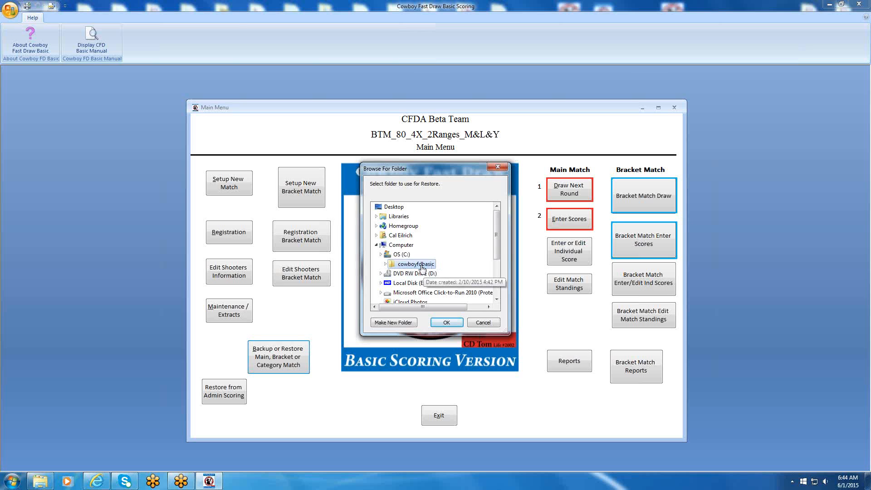
{"action": "double_click", "coordinate": [422, 267]}
{"action": "left_click", "coordinate": [499, 291]}
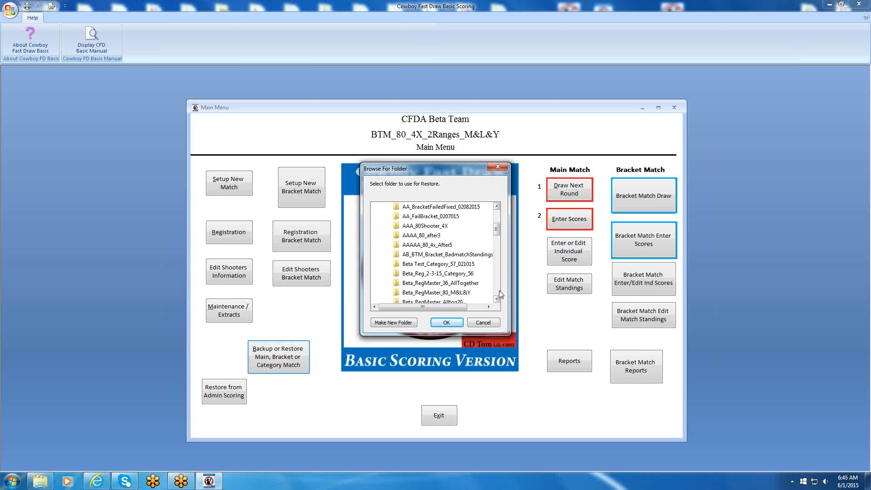
{"action": "left_click", "coordinate": [496, 299]}
{"action": "left_click", "coordinate": [496, 299]}
{"action": "left_click", "coordinate": [496, 299]}
{"action": "left_click", "coordinate": [496, 299]}
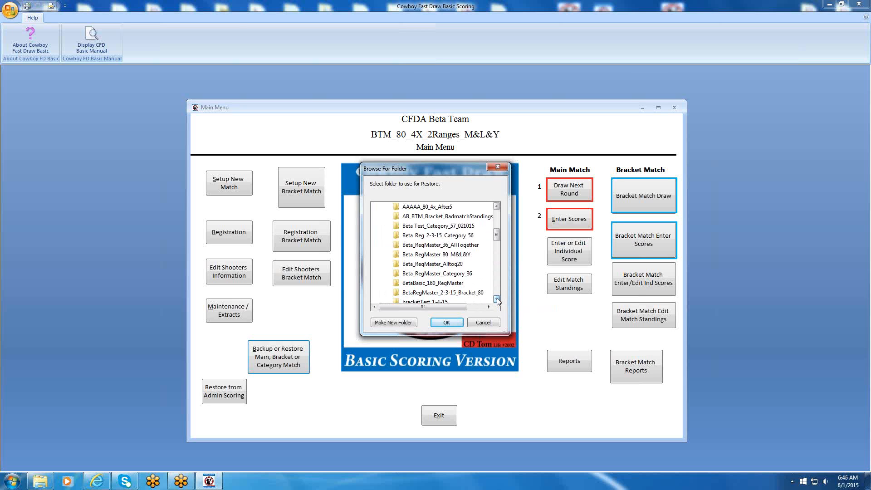
{"action": "left_click", "coordinate": [496, 298]}
{"action": "left_click", "coordinate": [496, 299]}
{"action": "left_click", "coordinate": [496, 299]}
{"action": "left_click", "coordinate": [496, 299]}
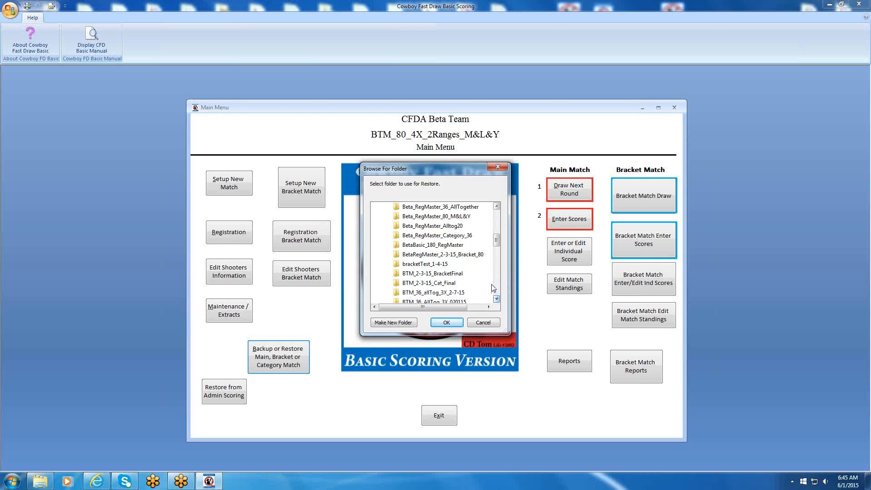
{"action": "left_click", "coordinate": [497, 207]}
{"action": "left_click", "coordinate": [496, 207]}
{"action": "left_click", "coordinate": [496, 206]}
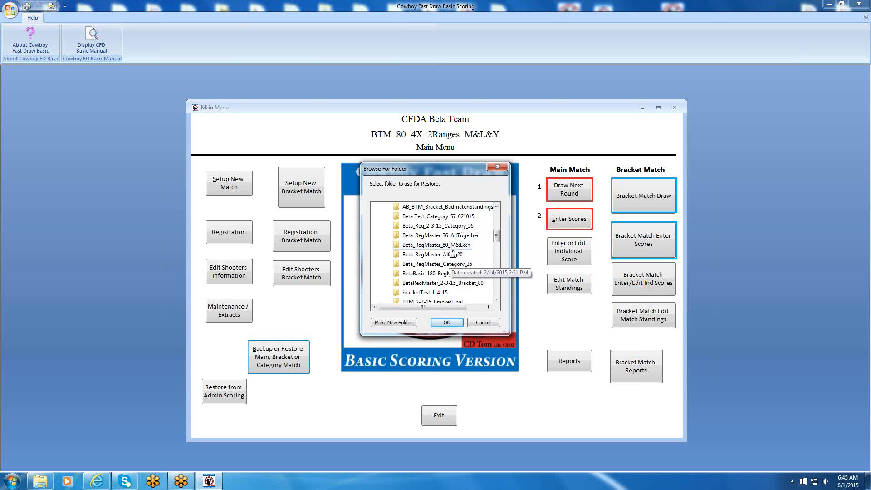
{"action": "left_click", "coordinate": [440, 284]}
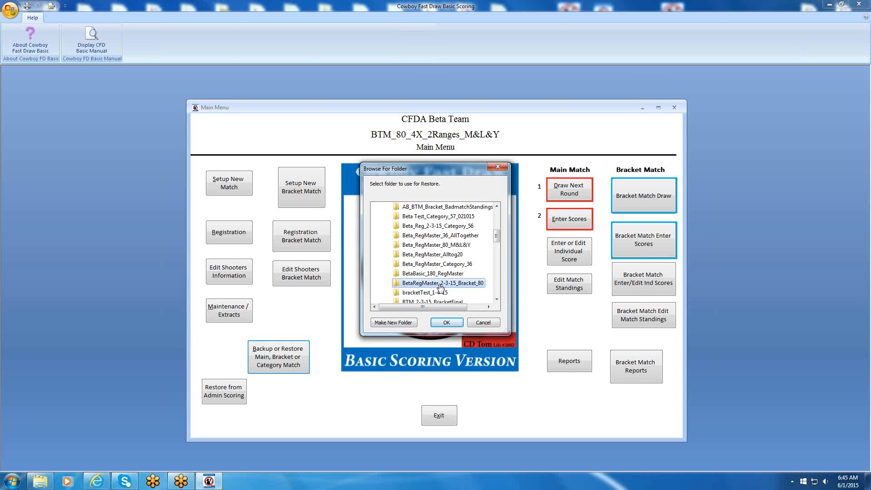
{"action": "left_click", "coordinate": [446, 323]}
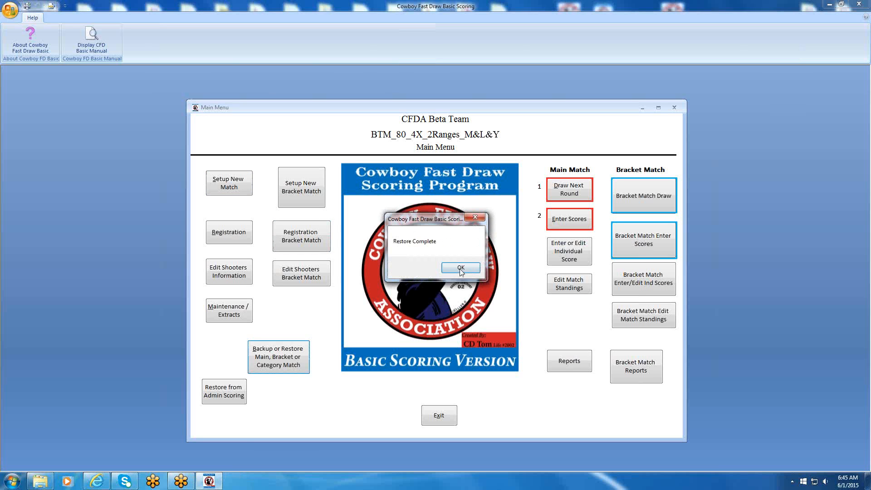
{"action": "left_click", "coordinate": [459, 268]}
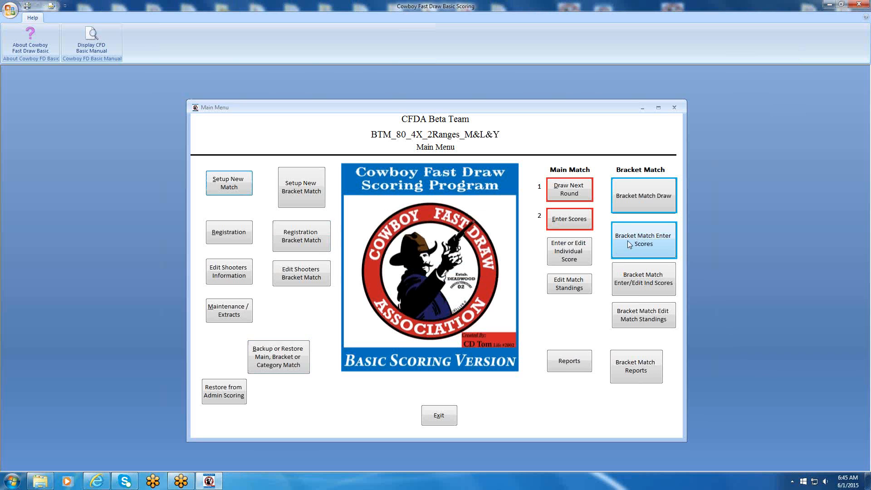
Generate the Registration List report for the bracket match.
{"action": "left_click", "coordinate": [638, 361]}
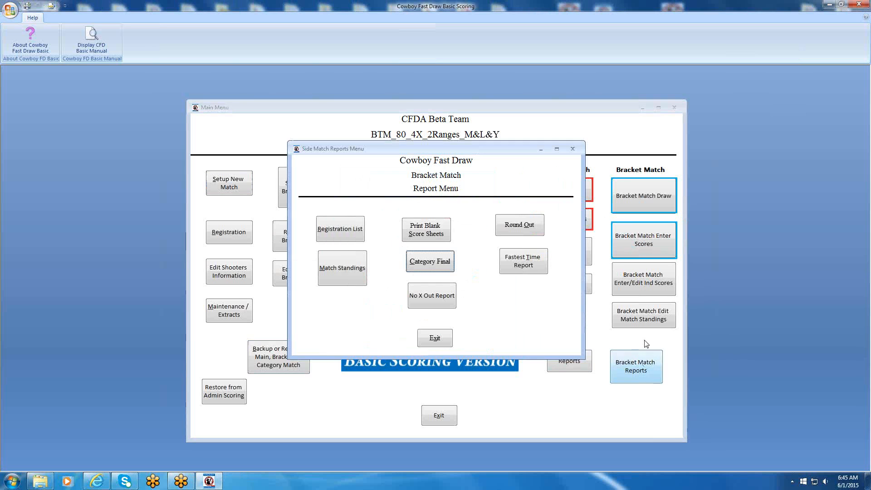
{"action": "left_click", "coordinate": [338, 230]}
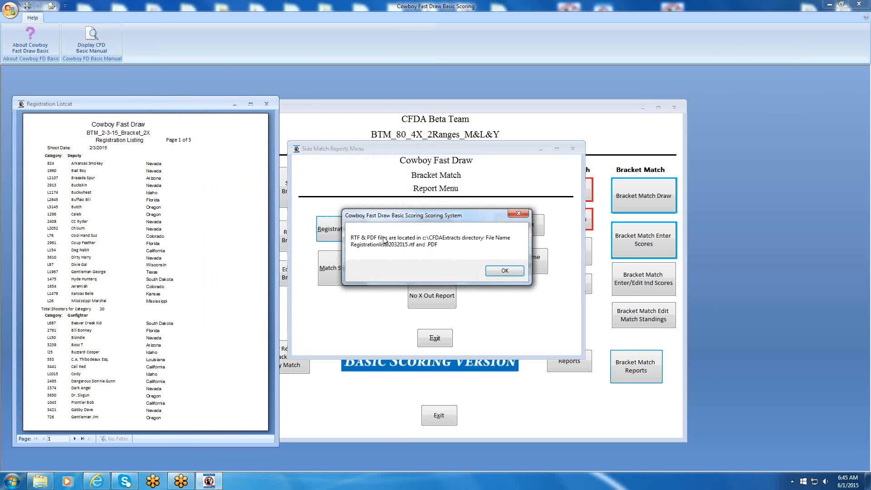
Dismiss both registration list export notices and close the alphabetical registration list.
{"action": "left_click", "coordinate": [503, 271]}
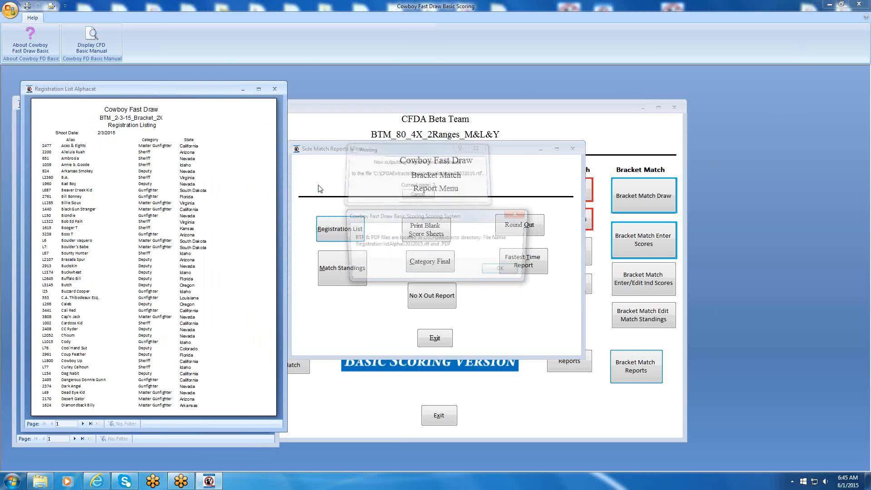
{"action": "left_click", "coordinate": [502, 272]}
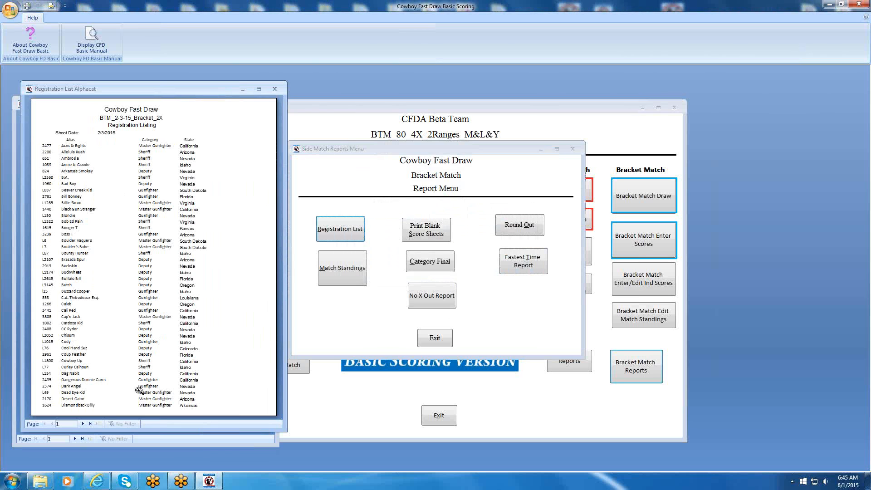
{"action": "left_click", "coordinate": [275, 89]}
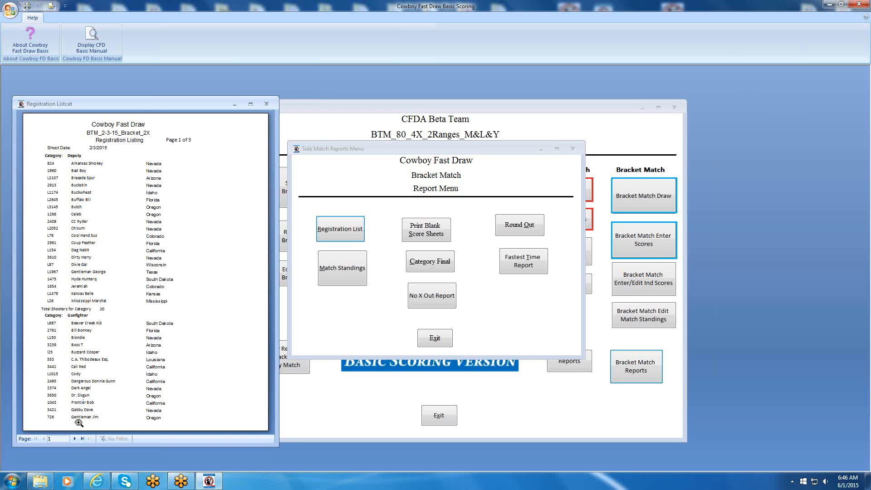
Page through the bracket registration list by category, close it and leave the bracket match report menu.
{"action": "left_click", "coordinate": [76, 438]}
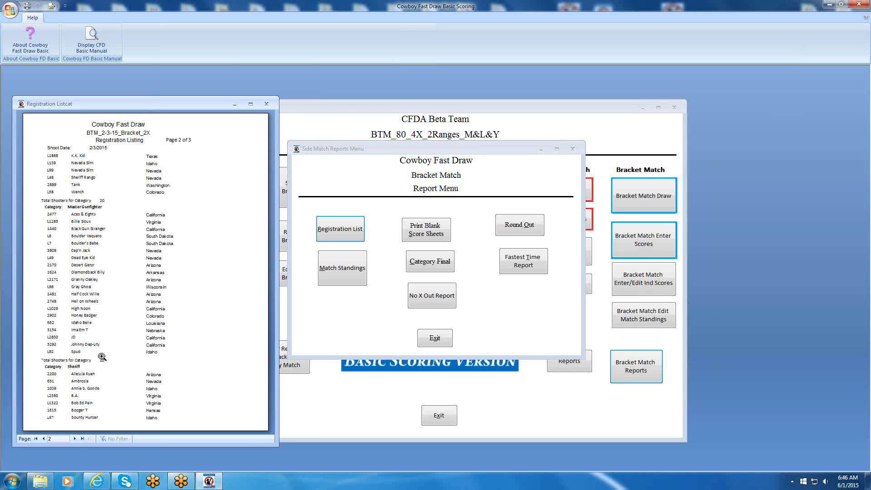
{"action": "left_click", "coordinate": [75, 438]}
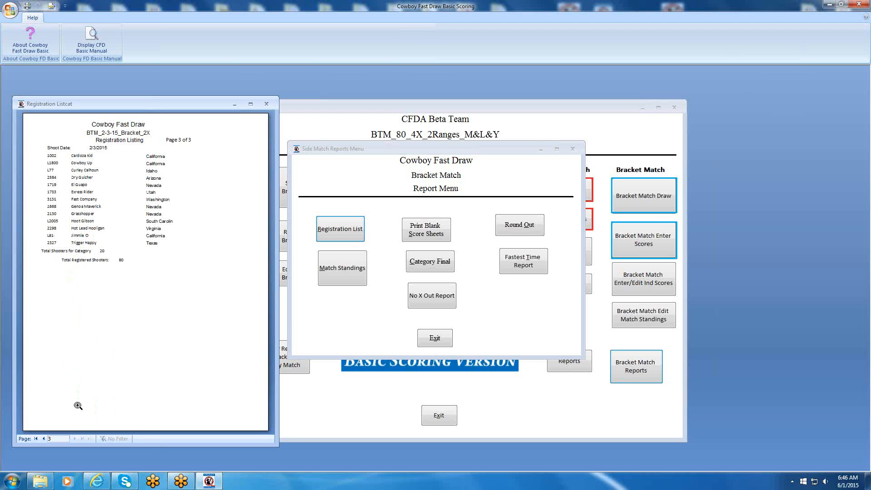
{"action": "left_click", "coordinate": [43, 439]}
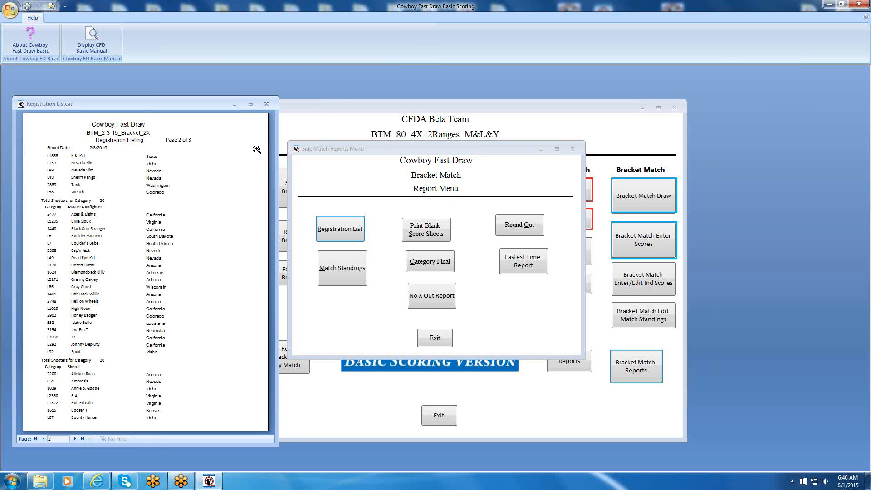
{"action": "left_click", "coordinate": [266, 105]}
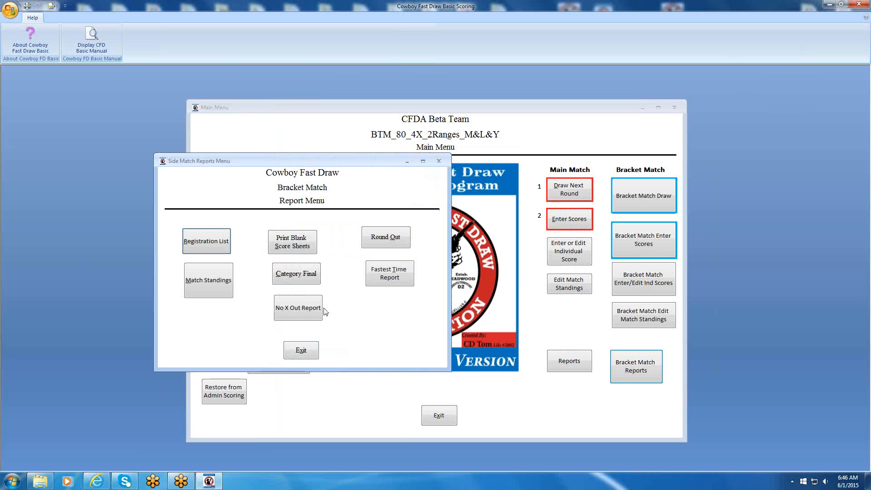
{"action": "left_click", "coordinate": [305, 351]}
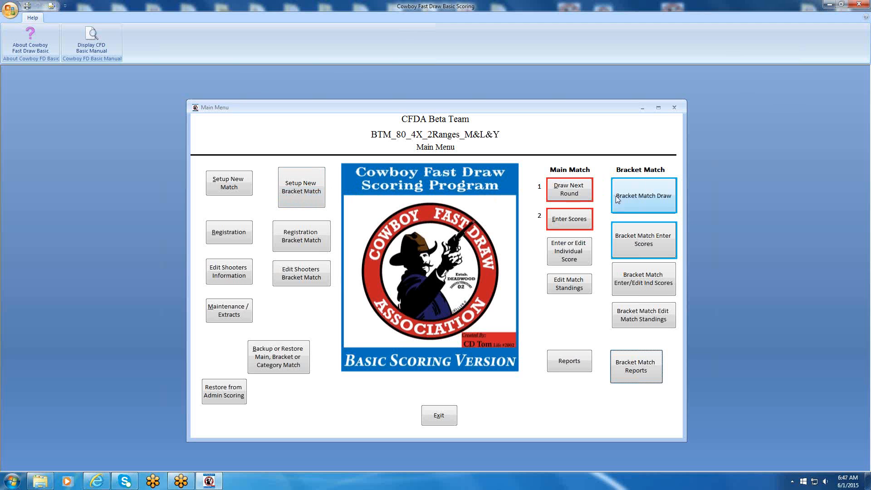
Draw round 1 of the bracket match for the Deputy category on range A and close the lane assignment report.
{"action": "left_click", "coordinate": [634, 197]}
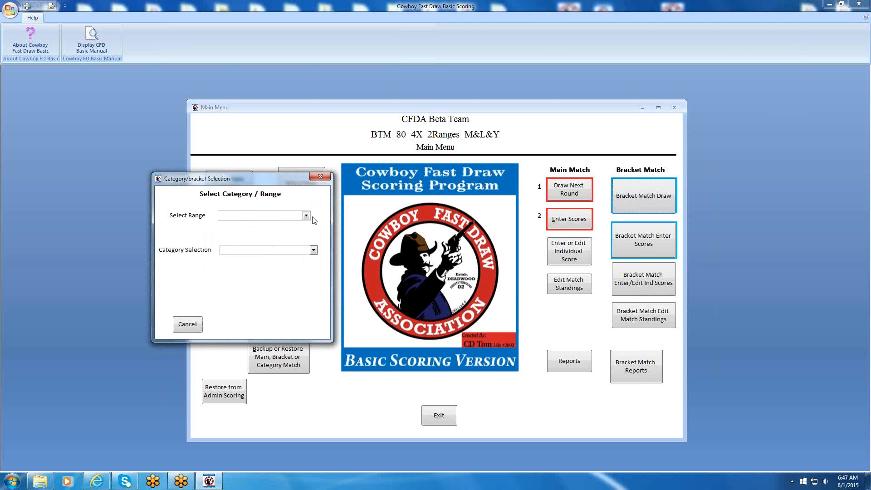
{"action": "type", "text": "A"}
{"action": "key", "text": "Tab"}
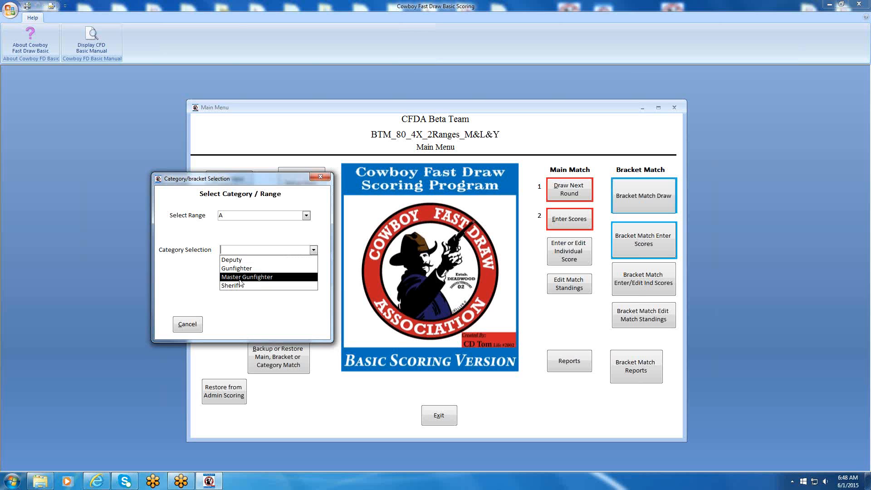
{"action": "left_click", "coordinate": [237, 260]}
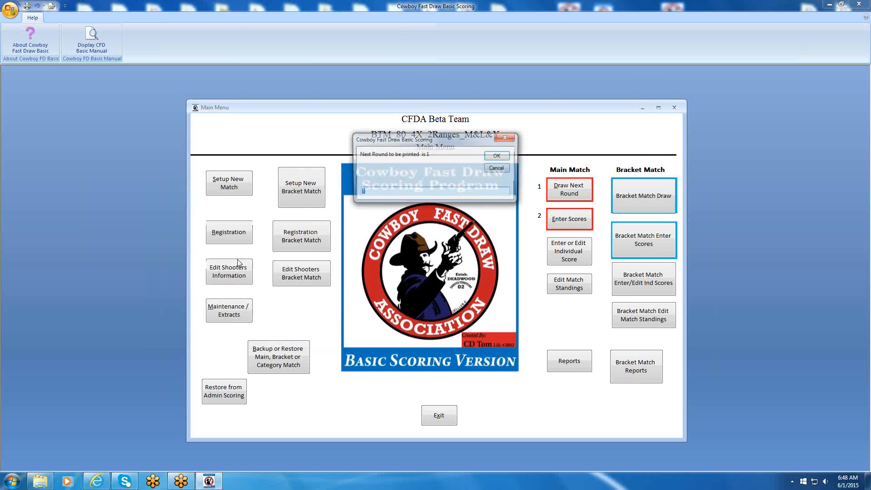
{"action": "left_click", "coordinate": [494, 153]}
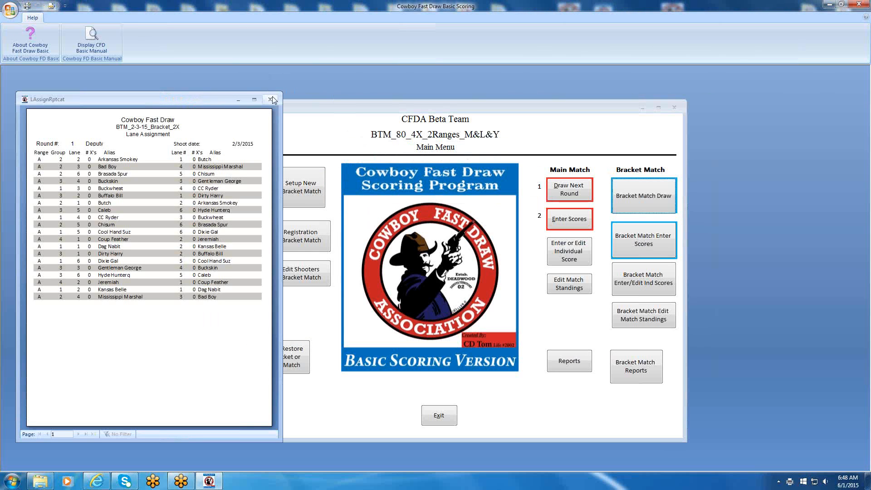
{"action": "left_click", "coordinate": [270, 100]}
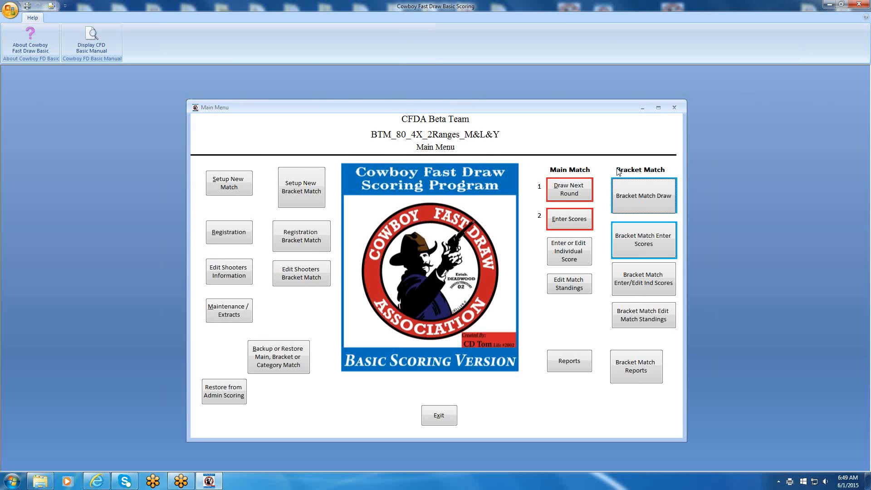
Enter the bracket match scores for round 1 on range A through the last page and close the match standings report.
{"action": "left_click", "coordinate": [634, 240]}
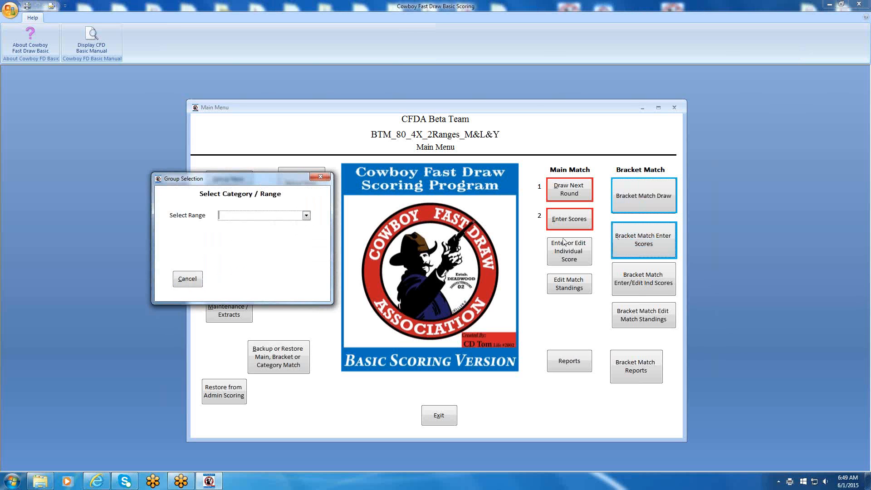
{"action": "left_click", "coordinate": [307, 217]}
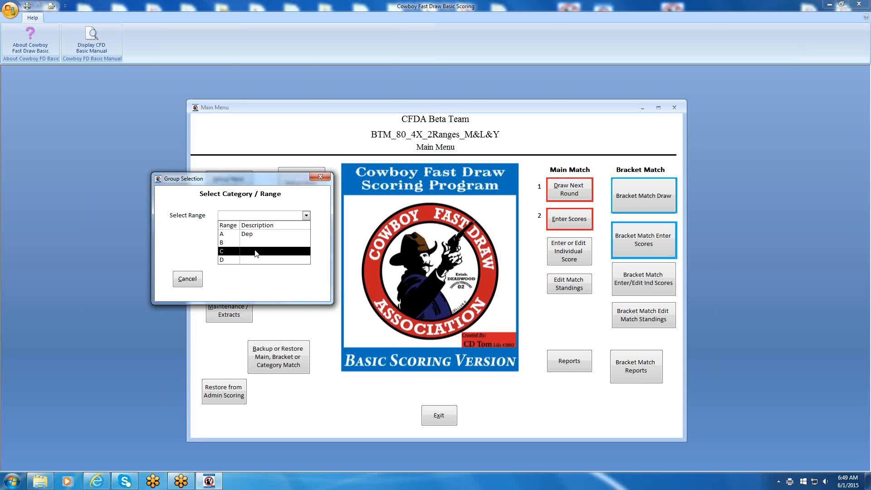
{"action": "left_click", "coordinate": [249, 235]}
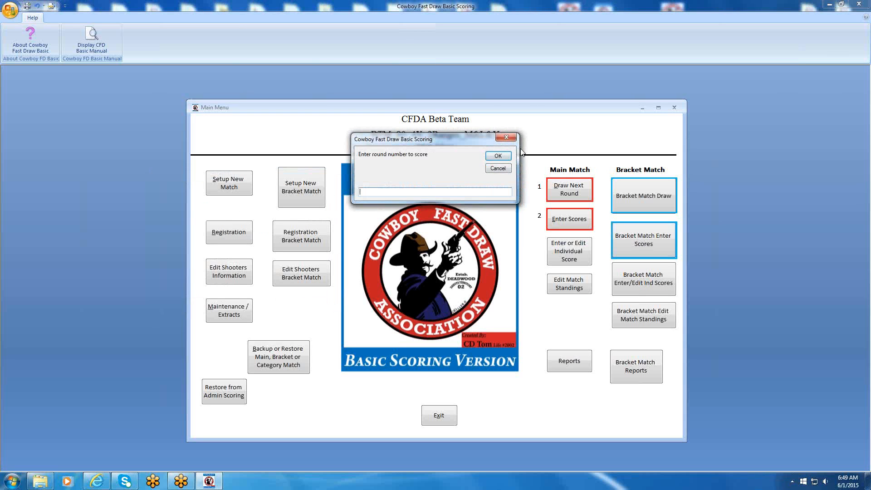
{"action": "key", "text": "Return"}
{"action": "type", "text": "1"}
{"action": "key", "text": "Return"}
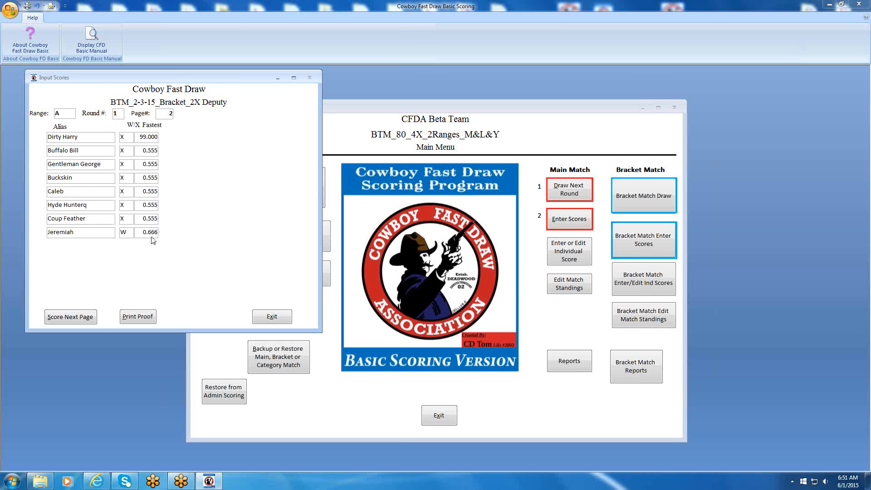
{"action": "left_click", "coordinate": [71, 317]}
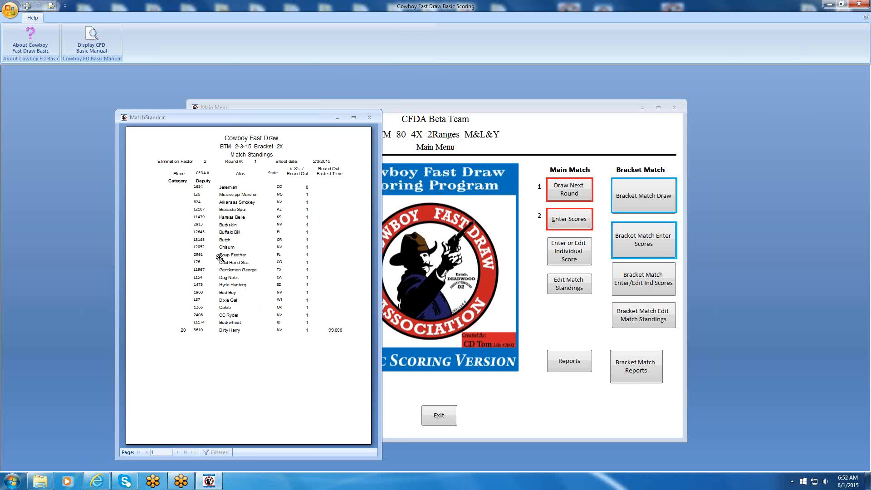
{"action": "left_click", "coordinate": [370, 119]}
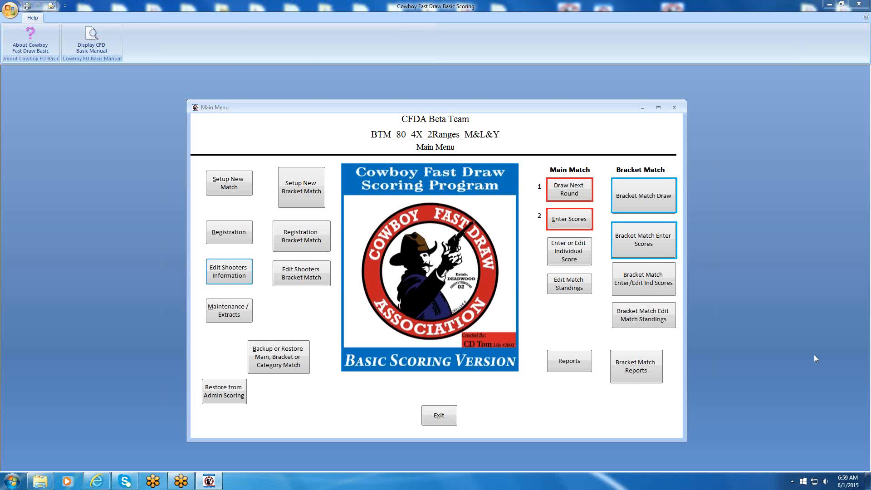
Generate the main match Registration List, review it through page 3, close it and exit the report menu.
{"action": "left_click", "coordinate": [558, 365]}
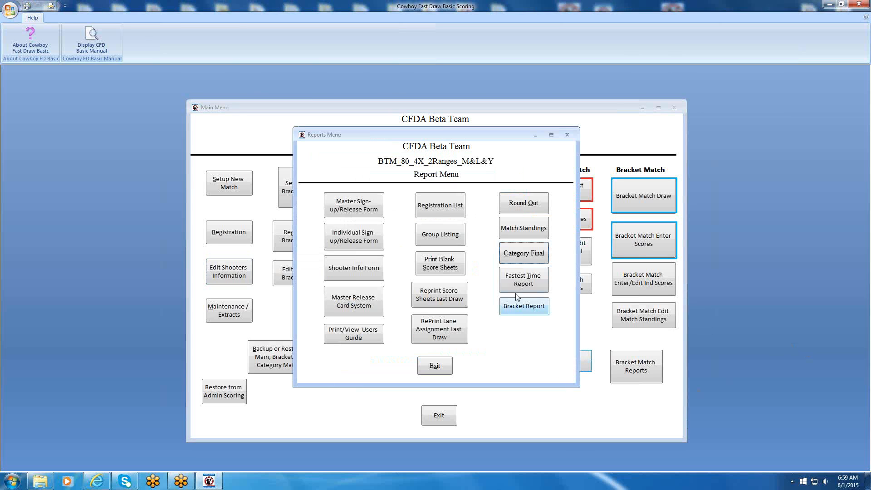
{"action": "left_click", "coordinate": [434, 208]}
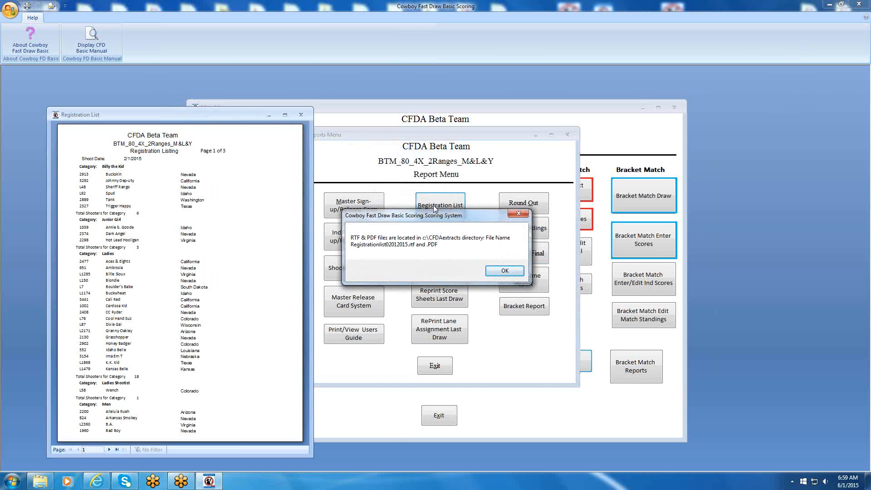
{"action": "left_click", "coordinate": [505, 269]}
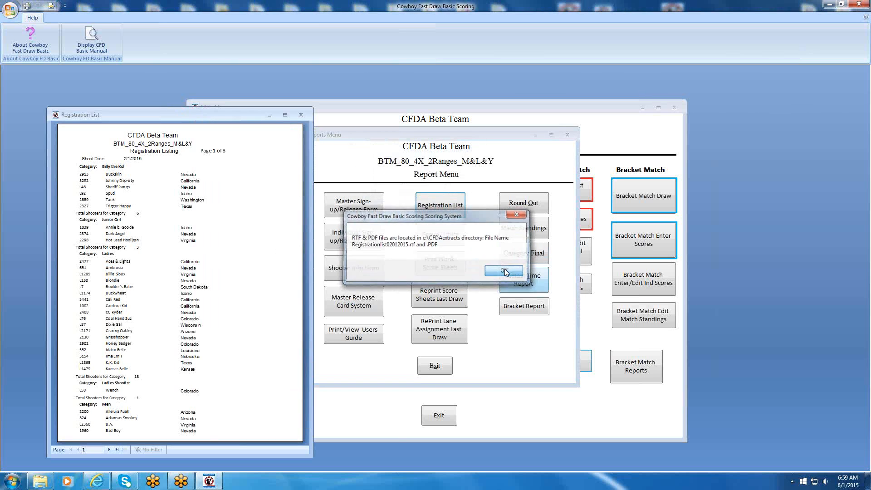
{"action": "left_click", "coordinate": [110, 450]}
{"action": "left_click", "coordinate": [110, 449]}
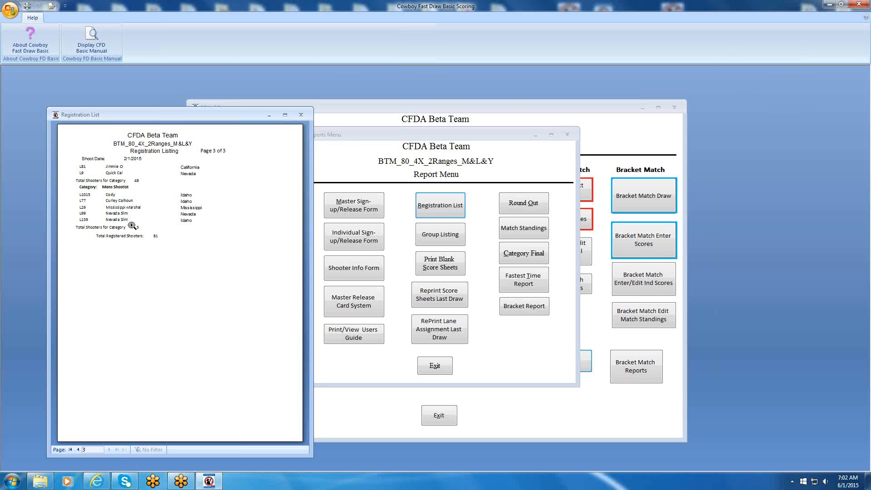
{"action": "left_click", "coordinate": [300, 116]}
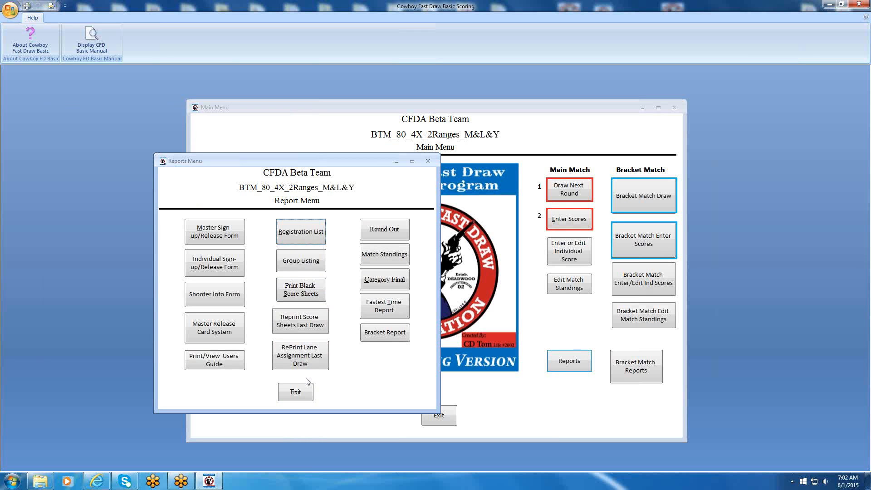
{"action": "left_click", "coordinate": [297, 392]}
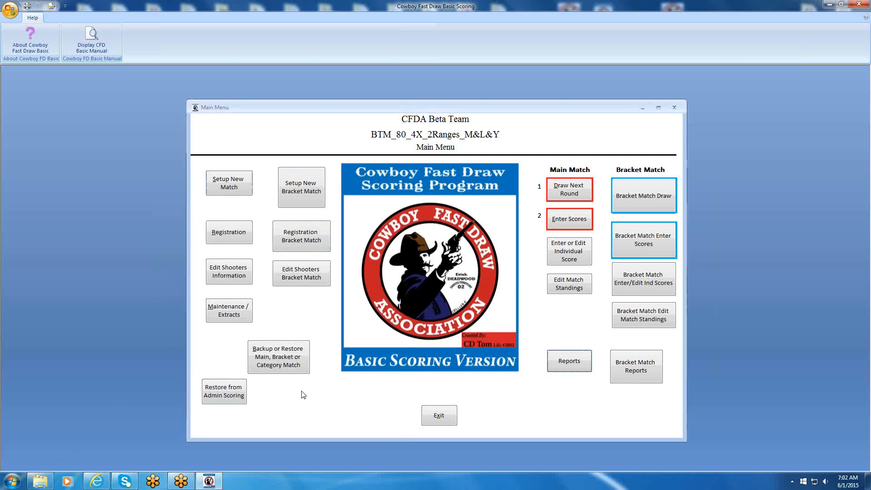
Look up a Mens Shootist by CFDA number in the main match shooter information, replace the alias's second word and exit the form.
{"action": "left_click", "coordinate": [227, 268]}
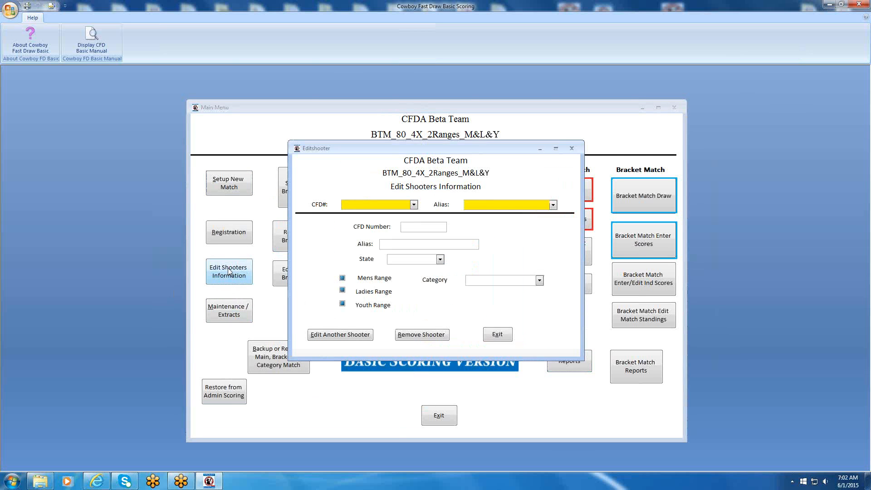
{"action": "left_click", "coordinate": [360, 207]}
{"action": "type", "text": "L99"}
{"action": "key", "text": "Return"}
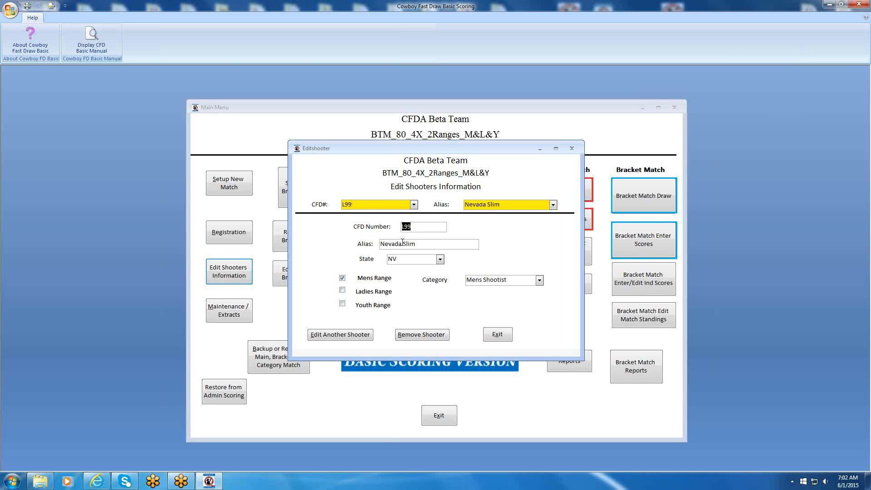
{"action": "left_click_drag", "start_coordinate": [403, 244], "coordinate": [418, 242]}
{"action": "type", "text": "Smith"}
{"action": "key", "text": "Tab"}
{"action": "left_click", "coordinate": [497, 333]}
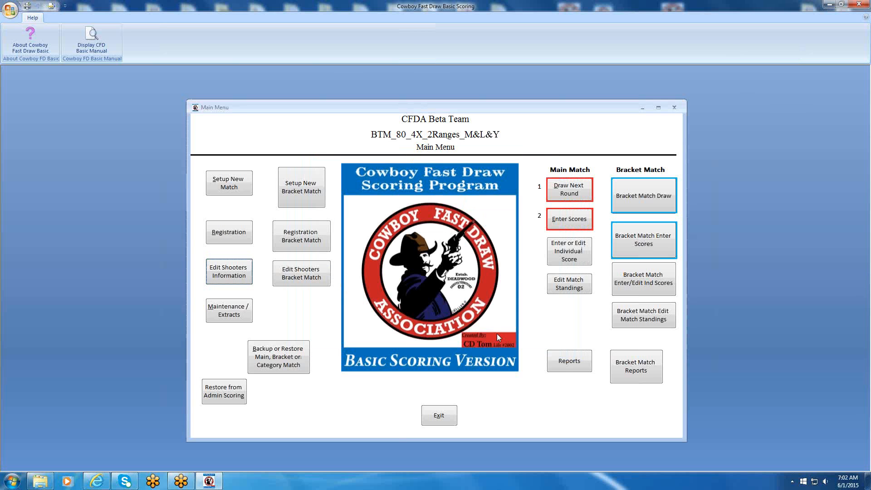
Reopen the edited shooter's record by CFDA number to check the alias.
{"action": "left_click", "coordinate": [232, 272]}
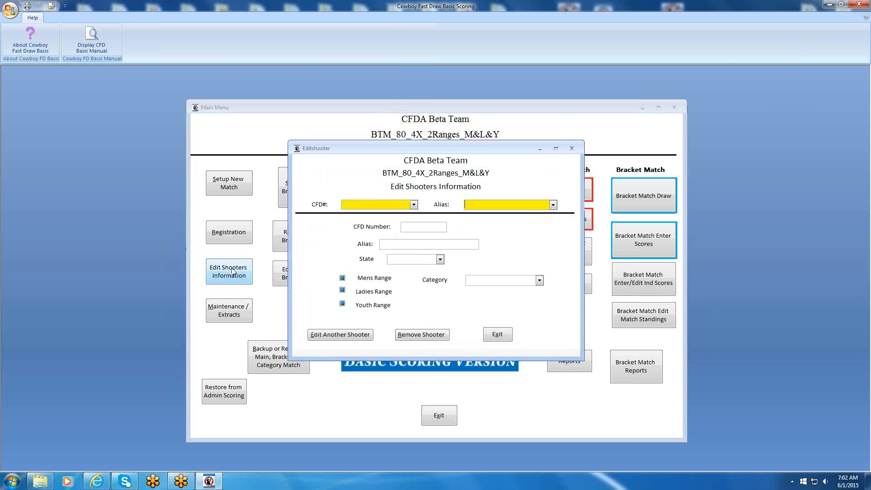
{"action": "type", "text": "199"}
{"action": "key", "text": "Return"}
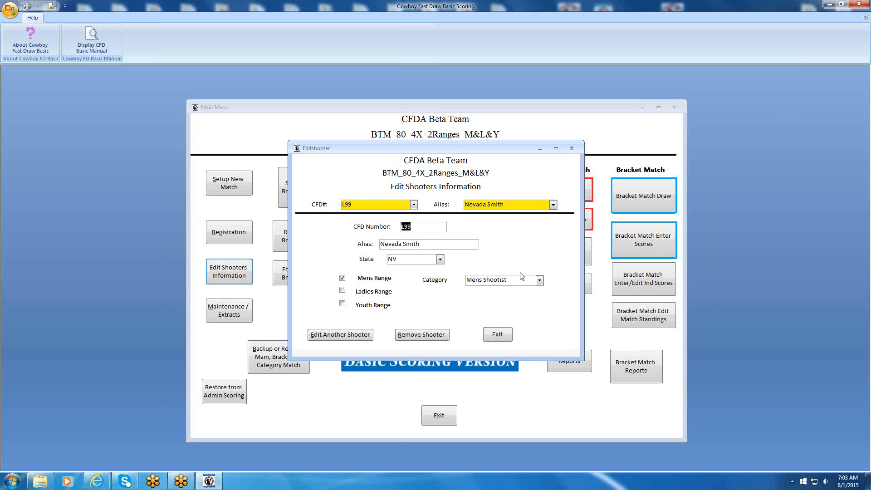
Look up the same Mens Shootist by CFDA number and remove the shooter from the main match, accepting the removal.
{"action": "left_click", "coordinate": [338, 336]}
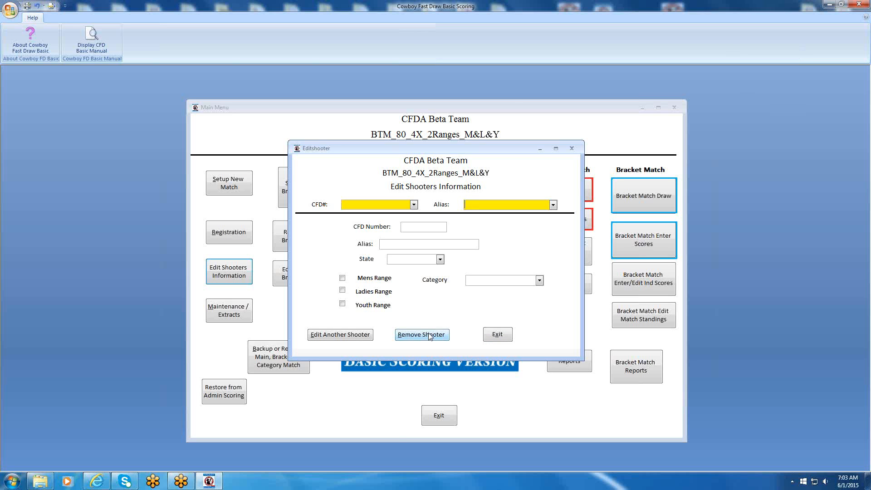
{"action": "left_click", "coordinate": [413, 205]}
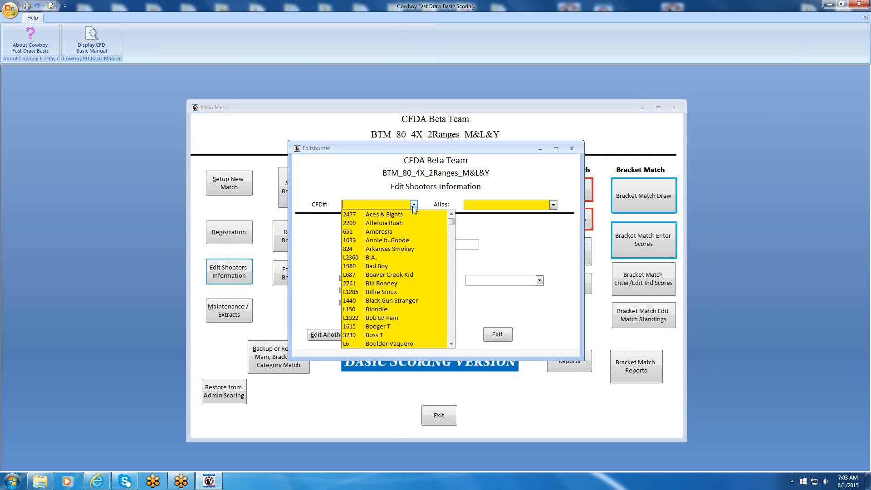
{"action": "type", "text": "L99"}
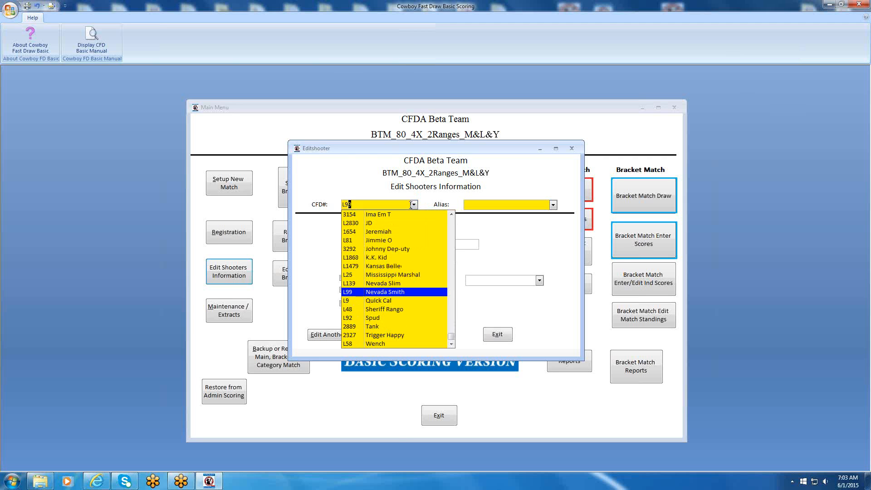
{"action": "key", "text": "Return"}
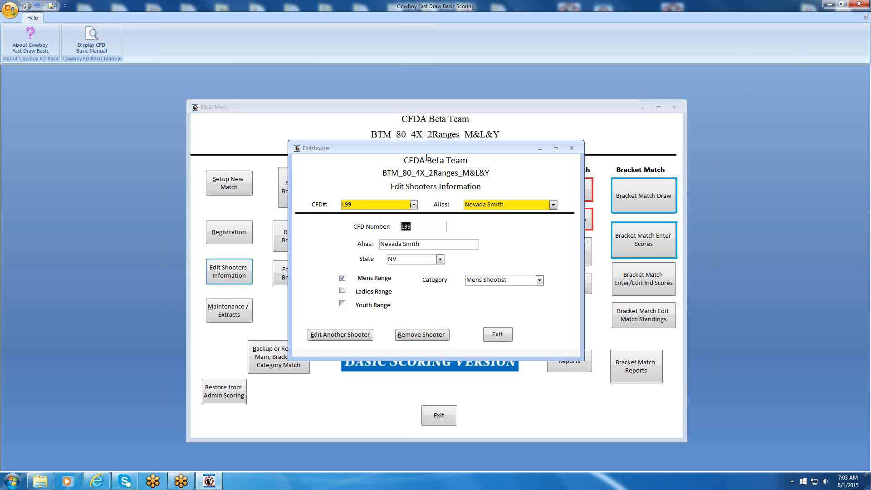
{"action": "left_click", "coordinate": [420, 336]}
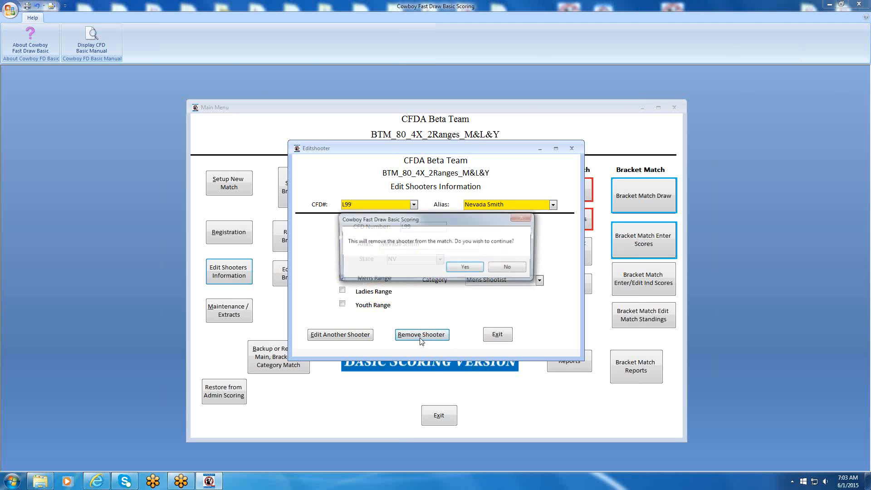
{"action": "left_click", "coordinate": [462, 268]}
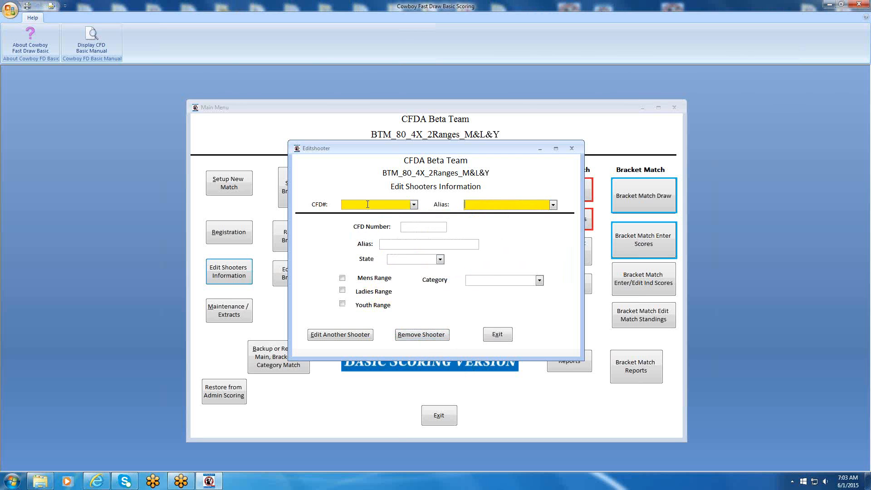
Search the main match shooter information for the removed shooter by CFDA number.
{"action": "type", "text": "L99"}
{"action": "key", "text": "Return"}
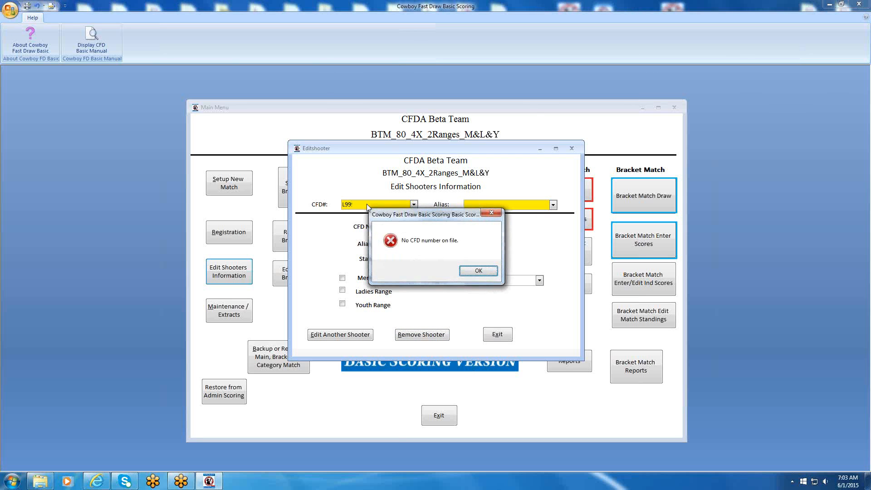
{"action": "left_click", "coordinate": [467, 270]}
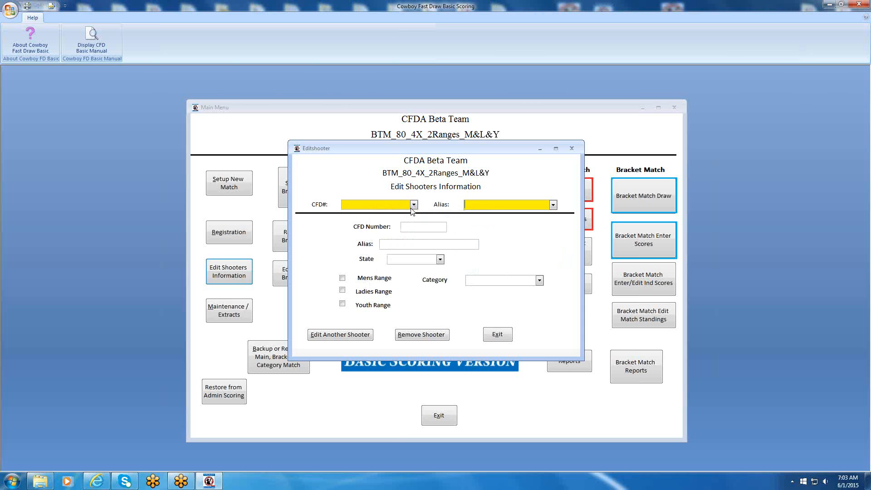
Search for the removed shooter by alias and exit the shooter information form.
{"action": "type", "text": "Nevada Smith"}
{"action": "key", "text": "Return"}
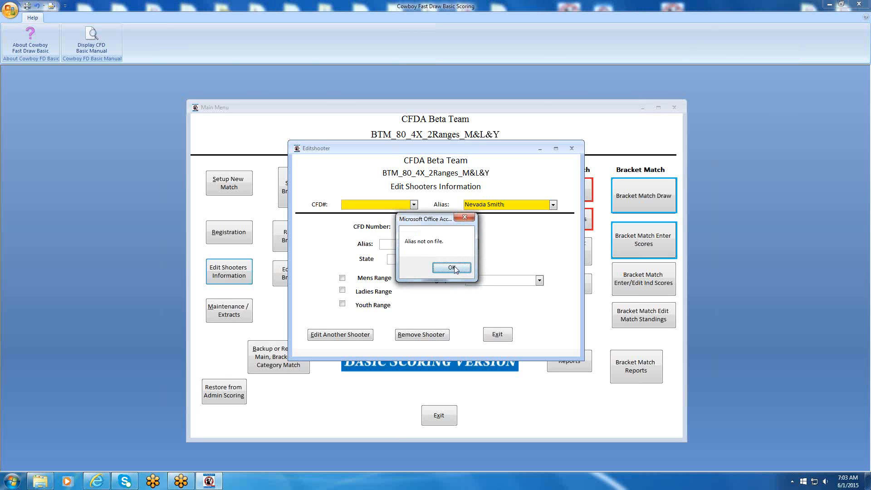
{"action": "left_click", "coordinate": [452, 268]}
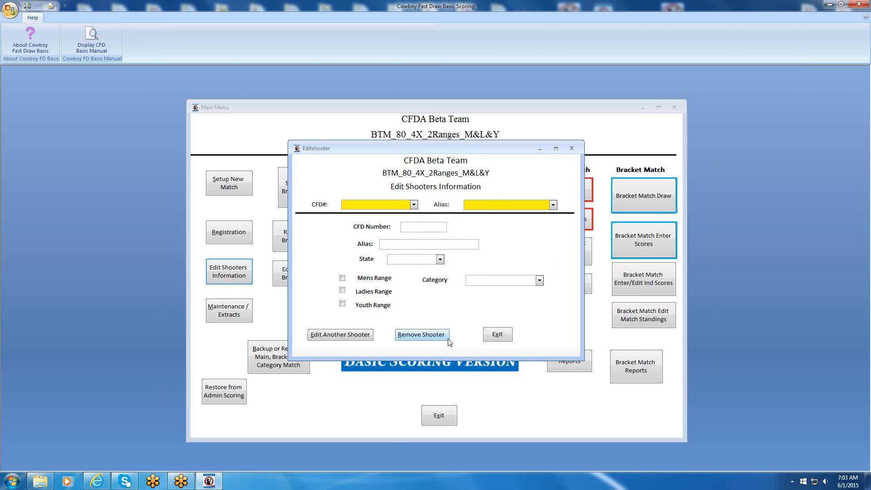
{"action": "left_click", "coordinate": [496, 336]}
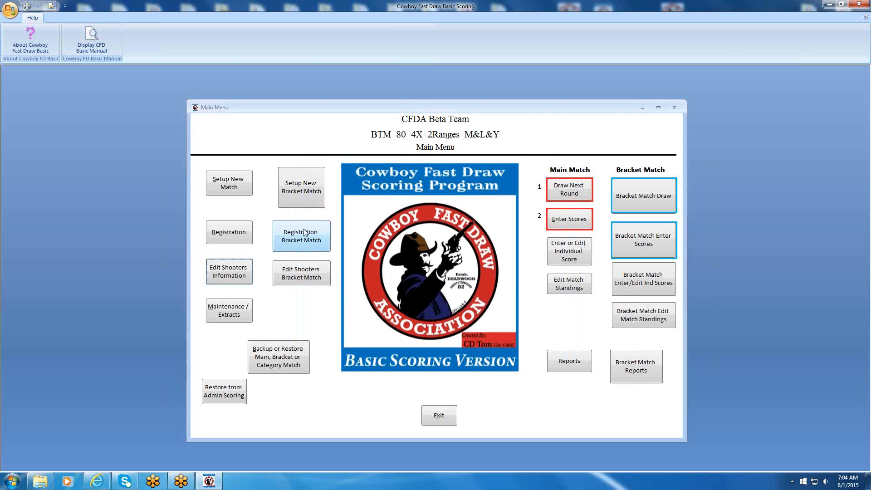
Start a main match registration for the removed shooter, entering the CFDA number, the alias and state NV.
{"action": "left_click", "coordinate": [228, 236]}
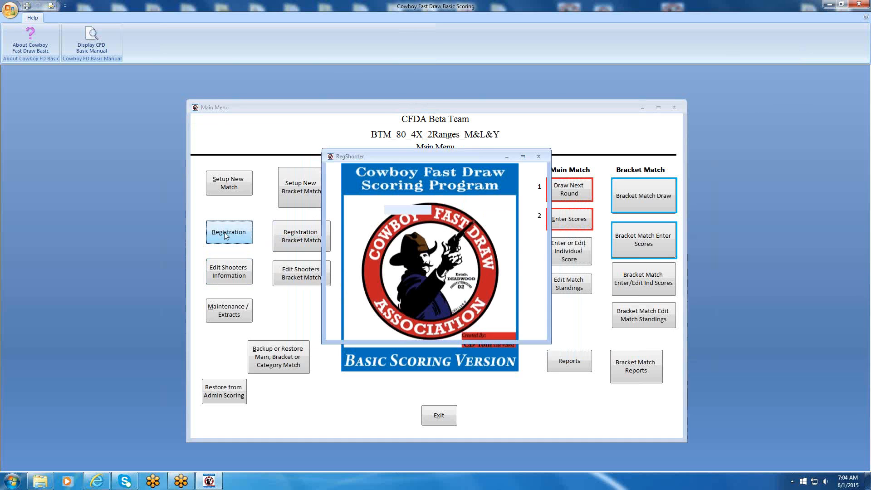
{"action": "type", "text": "L99"}
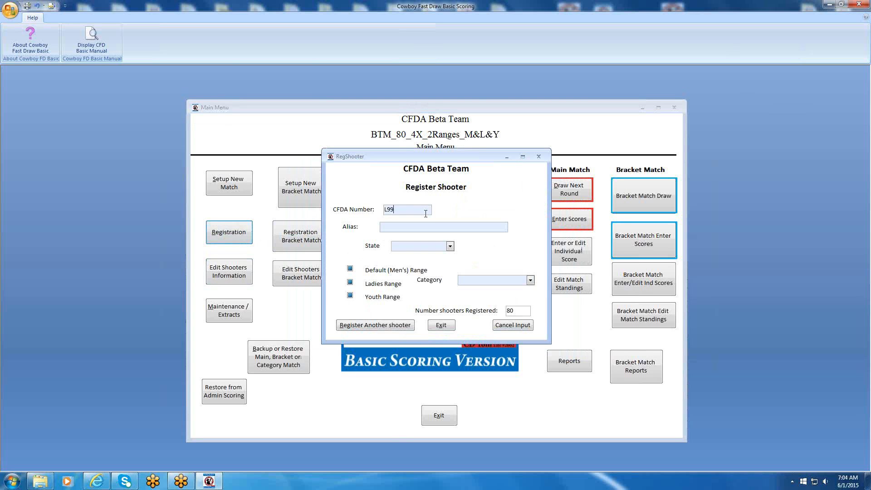
{"action": "type", "text": "Nevada Smith"}
{"action": "key", "text": "Tab"}
{"action": "type", "text": "NV"}
{"action": "key", "text": "Tab"}
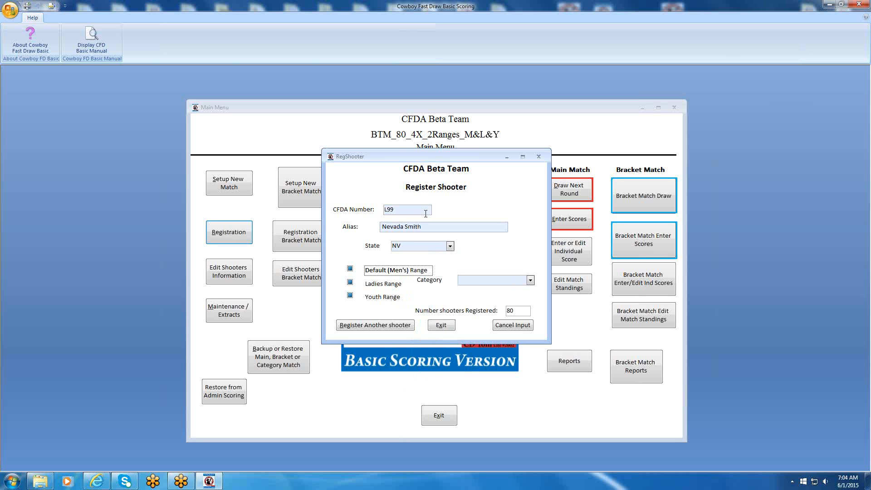
Assign the shooter to the Default (Men's) Range and the Mens Shootist category, save the registration and exit the form.
{"action": "left_click", "coordinate": [350, 270]}
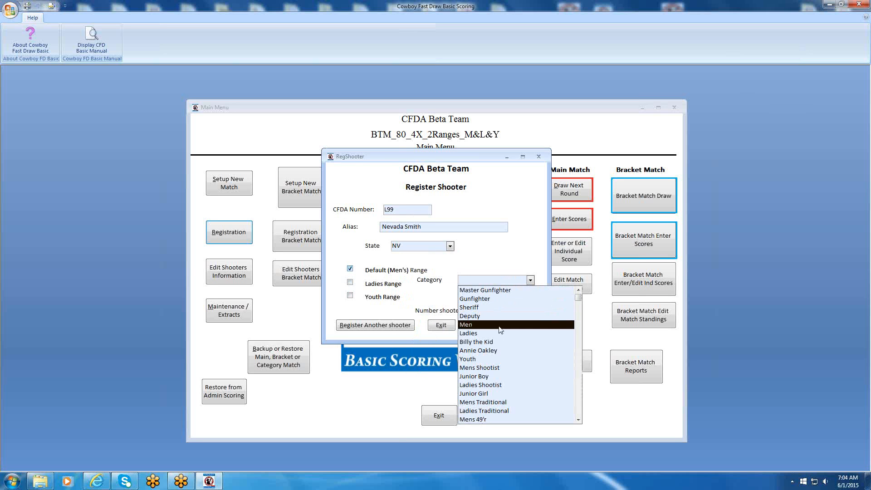
{"action": "left_click", "coordinate": [490, 369]}
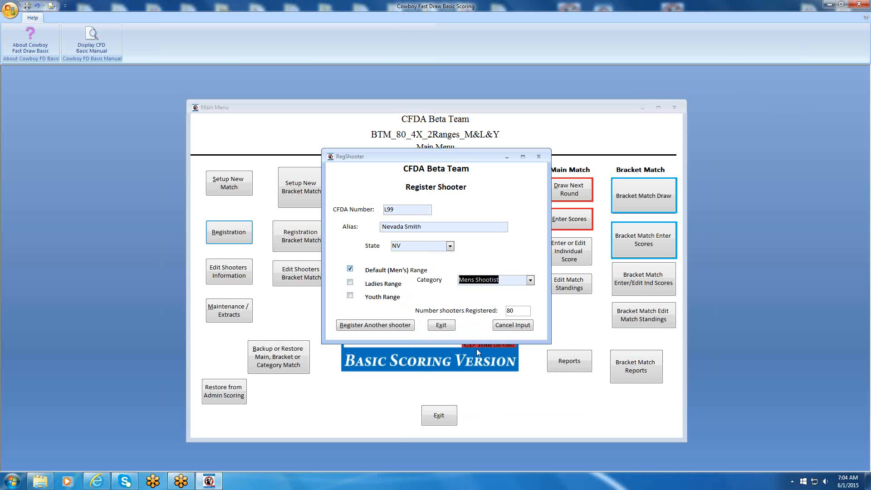
{"action": "left_click", "coordinate": [388, 326]}
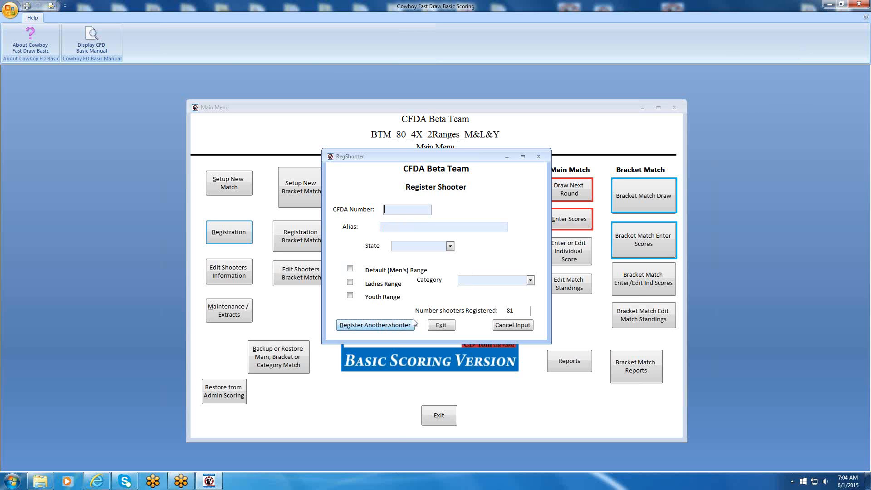
{"action": "left_click", "coordinate": [441, 325]}
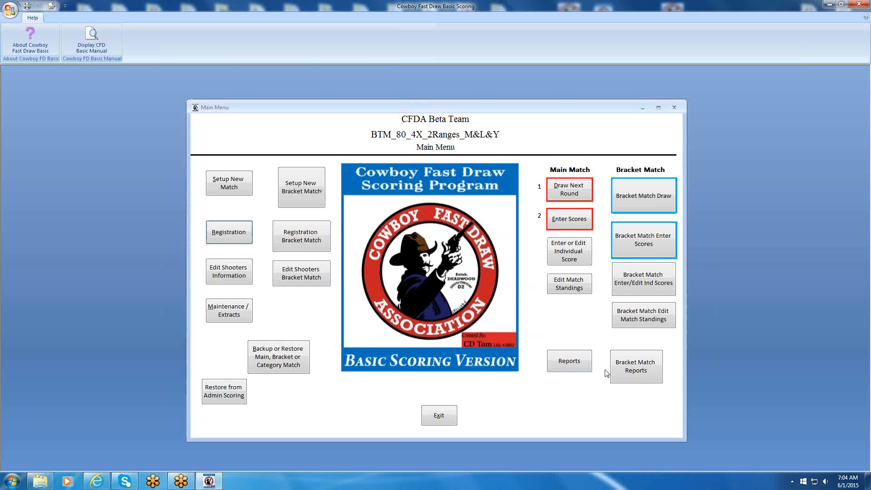
Generate the main match Registration List again, check the Mens Shootist entries on page 3, and close the report and report menu.
{"action": "left_click", "coordinate": [569, 360]}
{"action": "left_click", "coordinate": [433, 209]}
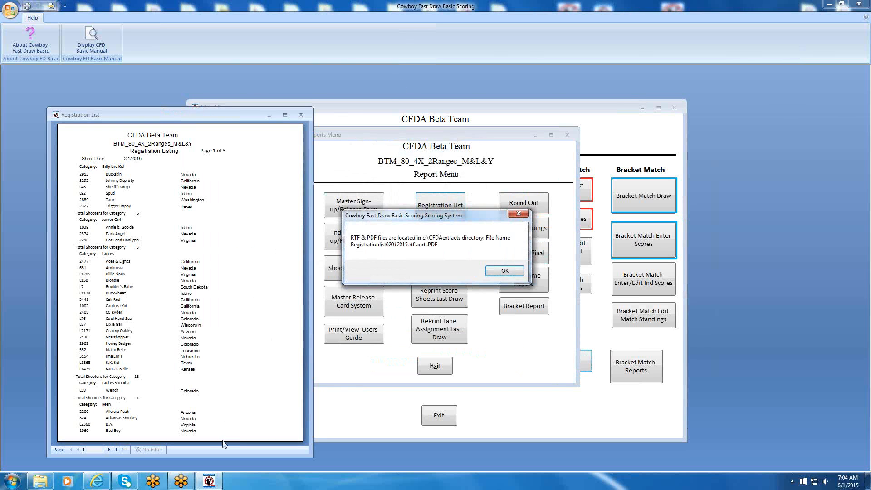
{"action": "left_click", "coordinate": [504, 272]}
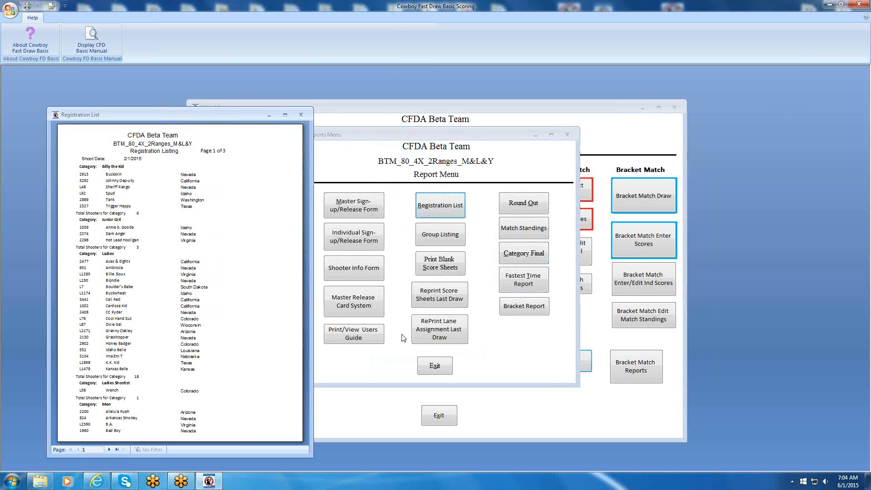
{"action": "left_click", "coordinate": [109, 449]}
{"action": "left_click", "coordinate": [110, 449]}
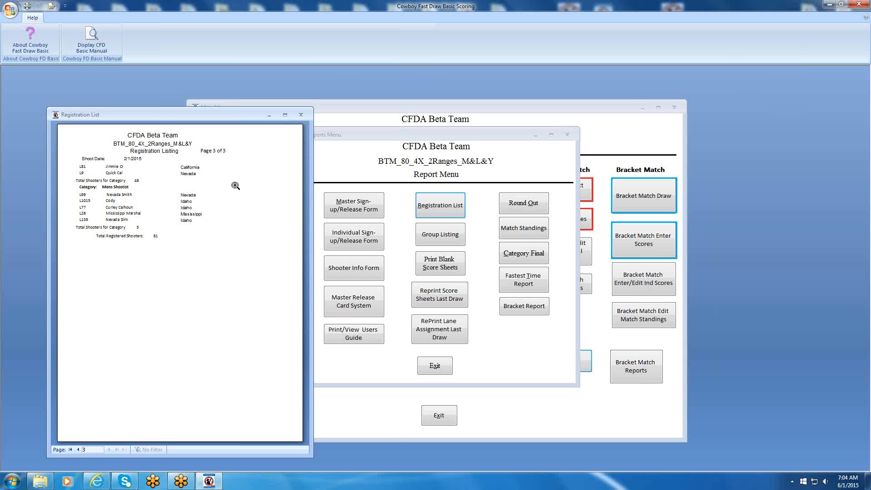
{"action": "left_click", "coordinate": [300, 114]}
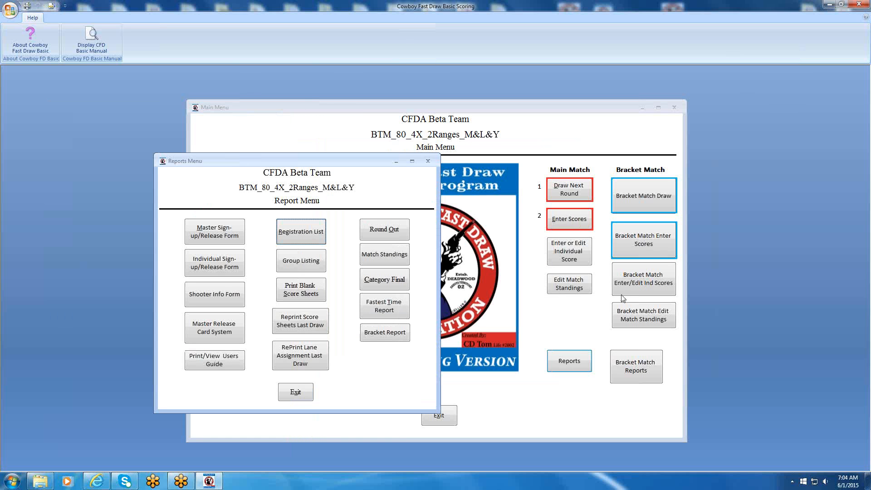
{"action": "left_click", "coordinate": [428, 160]}
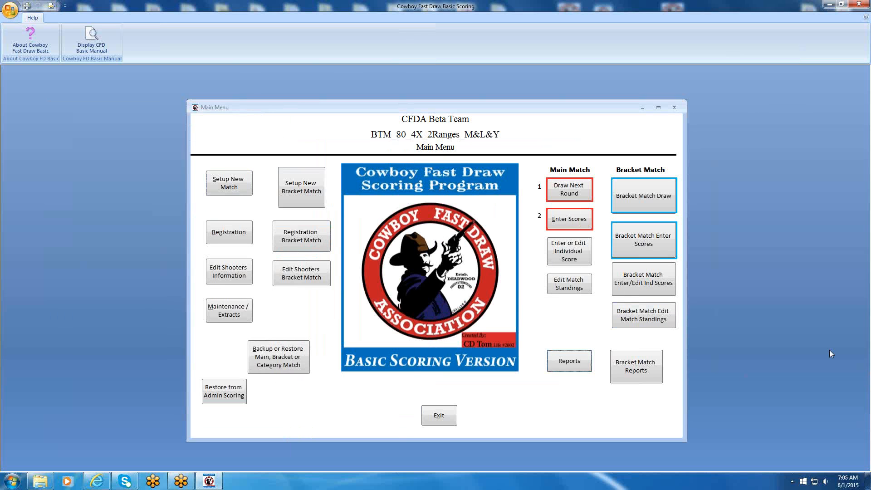